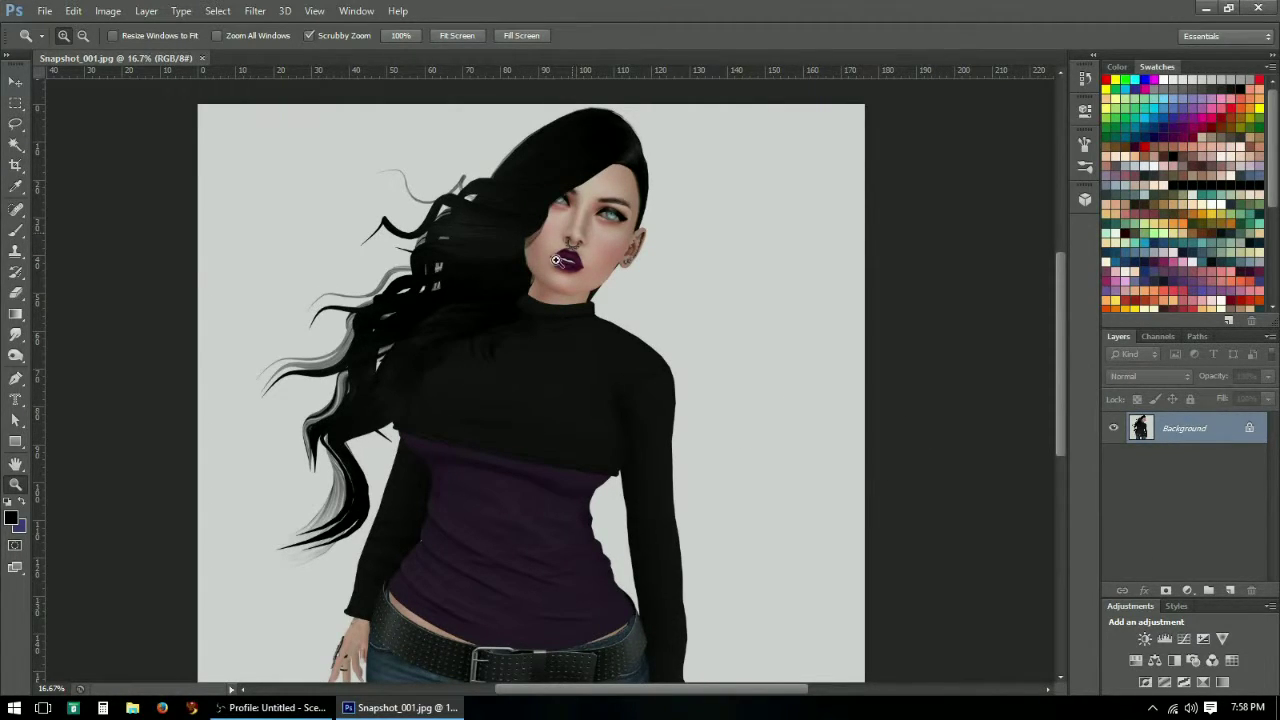
- Duplicate the Background layer, hide the original and make the duplicate the active layer
{"action": "left_click", "coordinate": [1157, 336]}
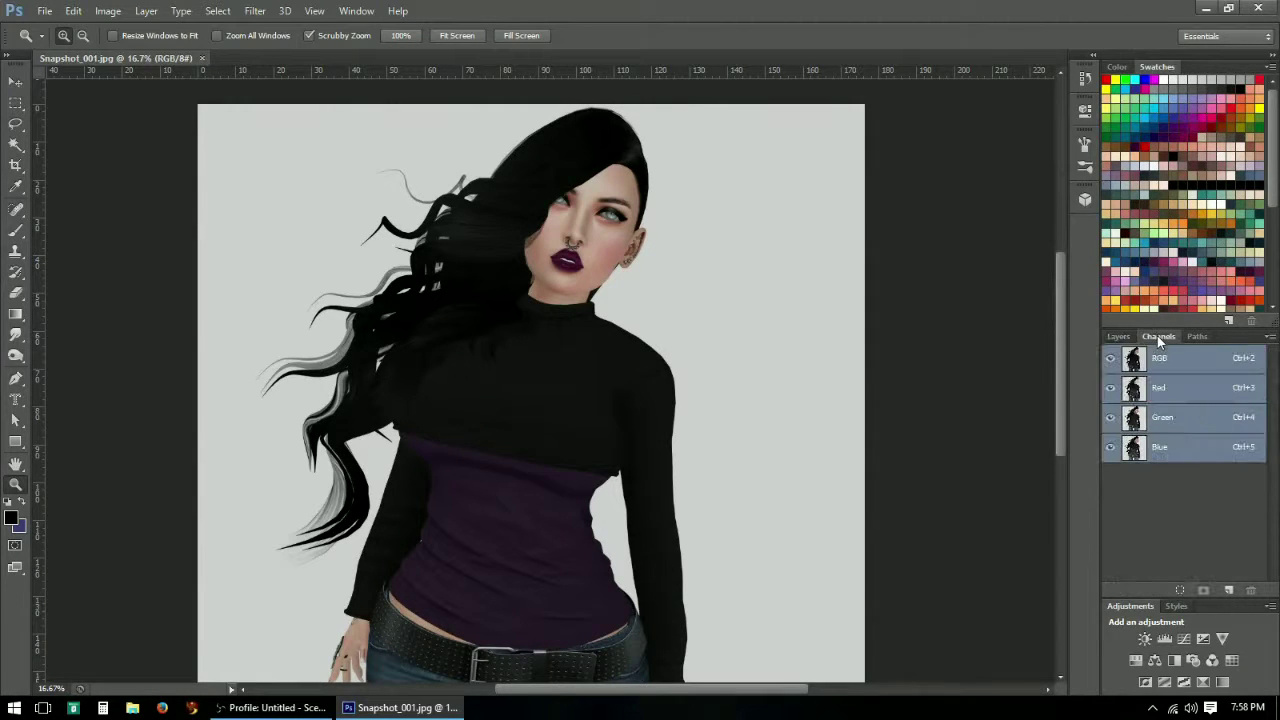
{"action": "left_click", "coordinate": [1118, 337]}
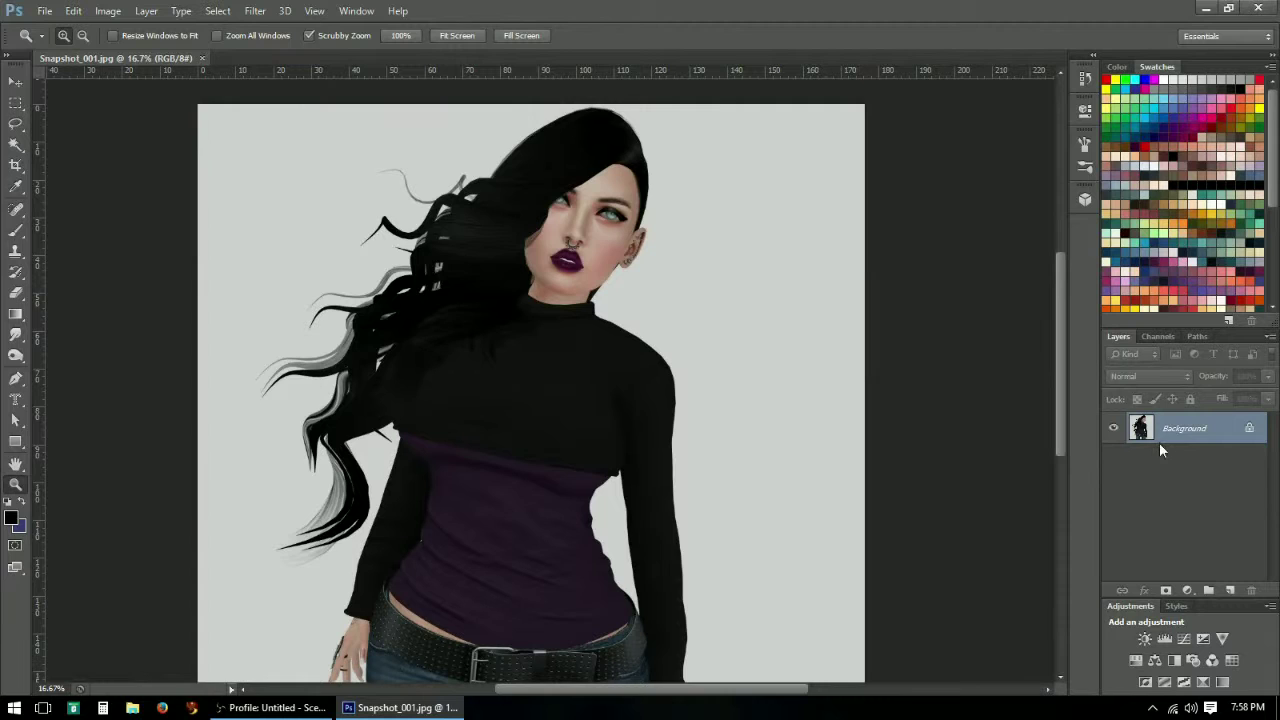
{"action": "key", "text": "ctrl+j"}
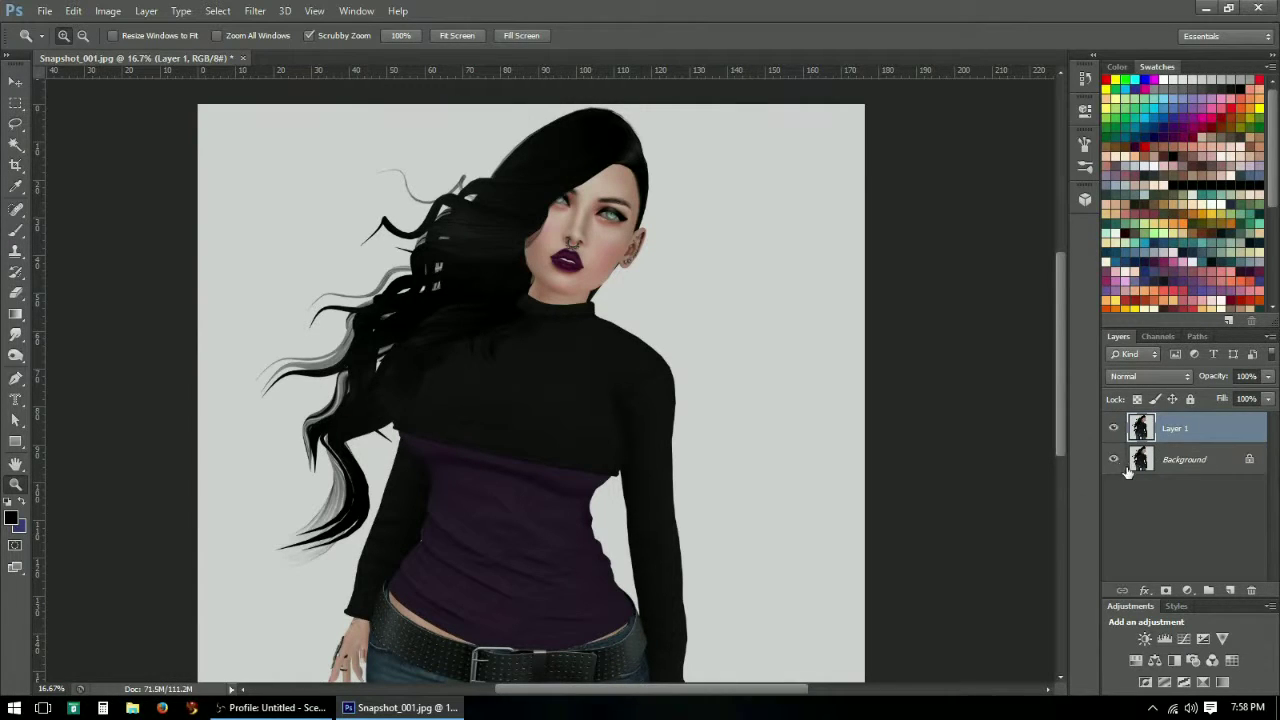
{"action": "left_click", "coordinate": [1201, 463]}
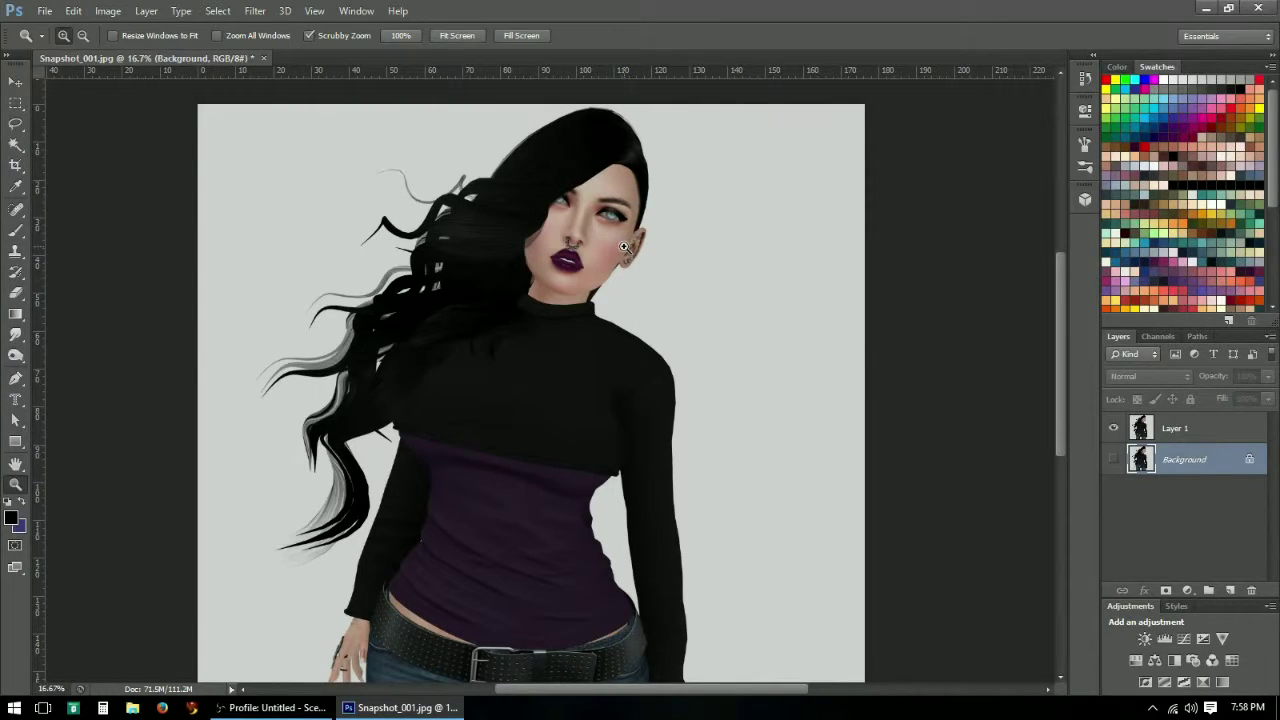
{"action": "left_click", "coordinate": [1199, 430]}
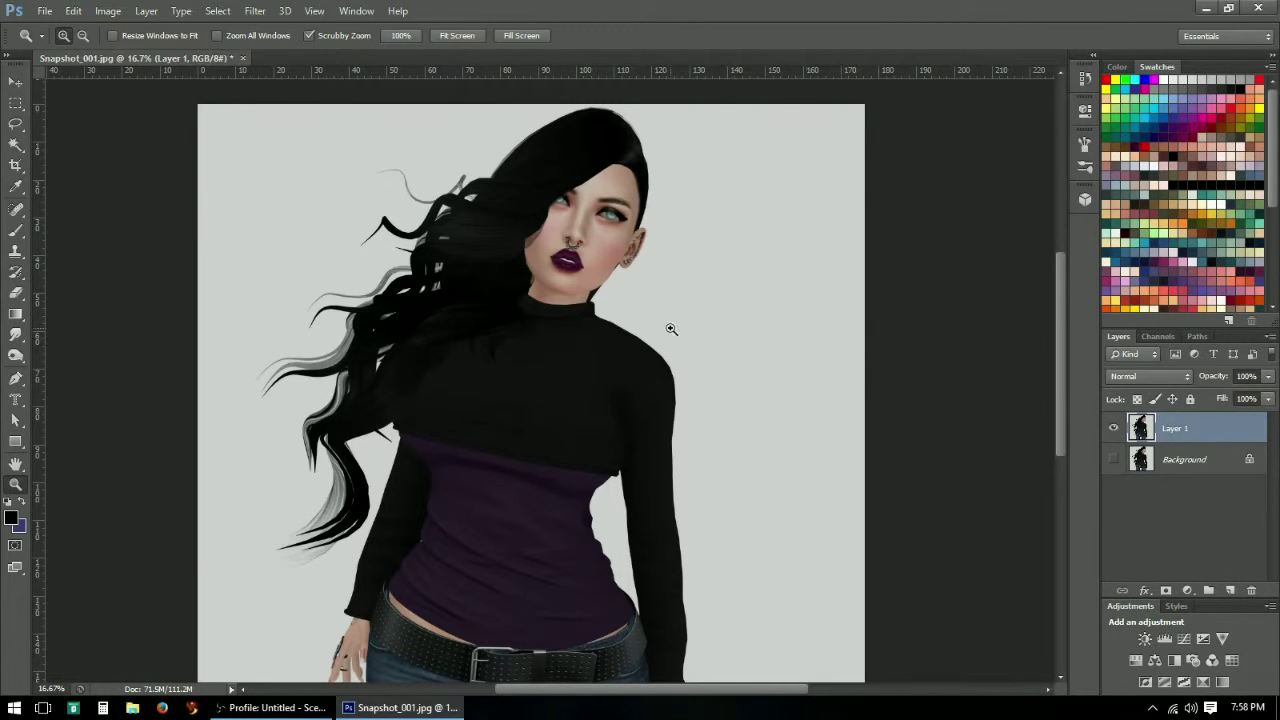
- Compare the Red, Green and Blue channels individually for contrast between the woman and the background
{"action": "left_click", "coordinate": [556, 268]}
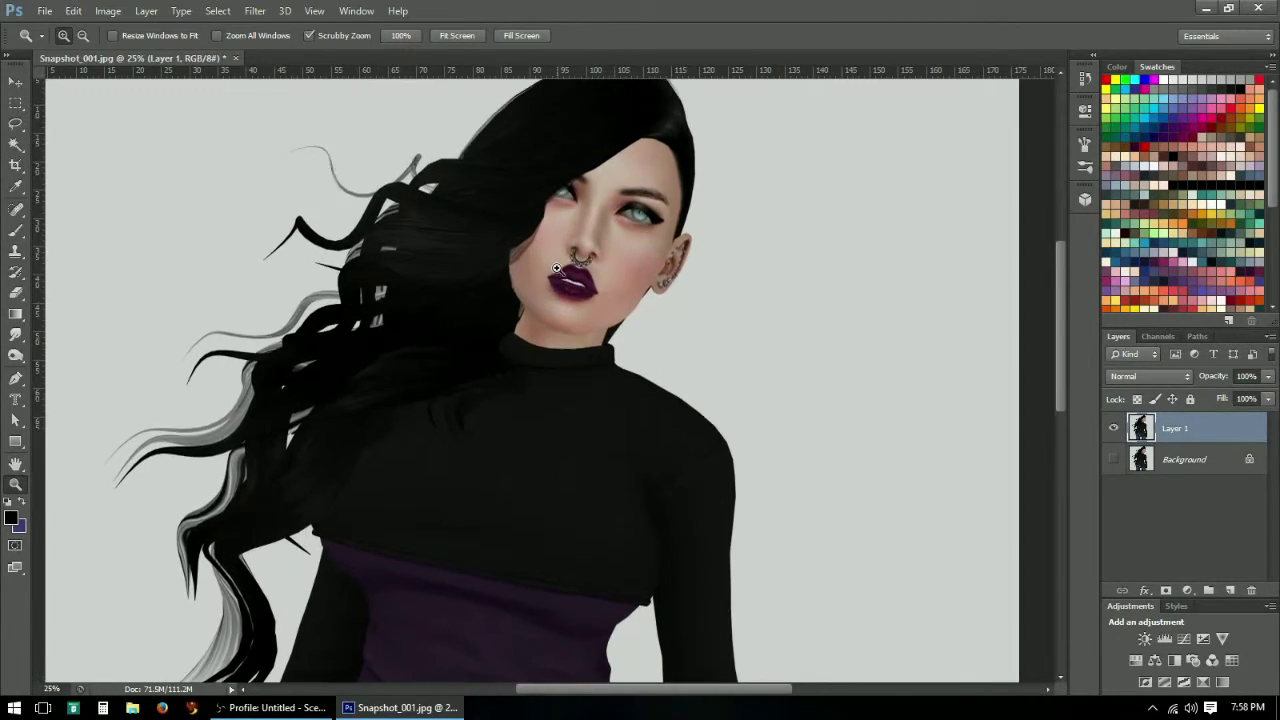
{"action": "scroll", "coordinate": [556, 268], "scroll_direction": "up", "scroll_amount": 1}
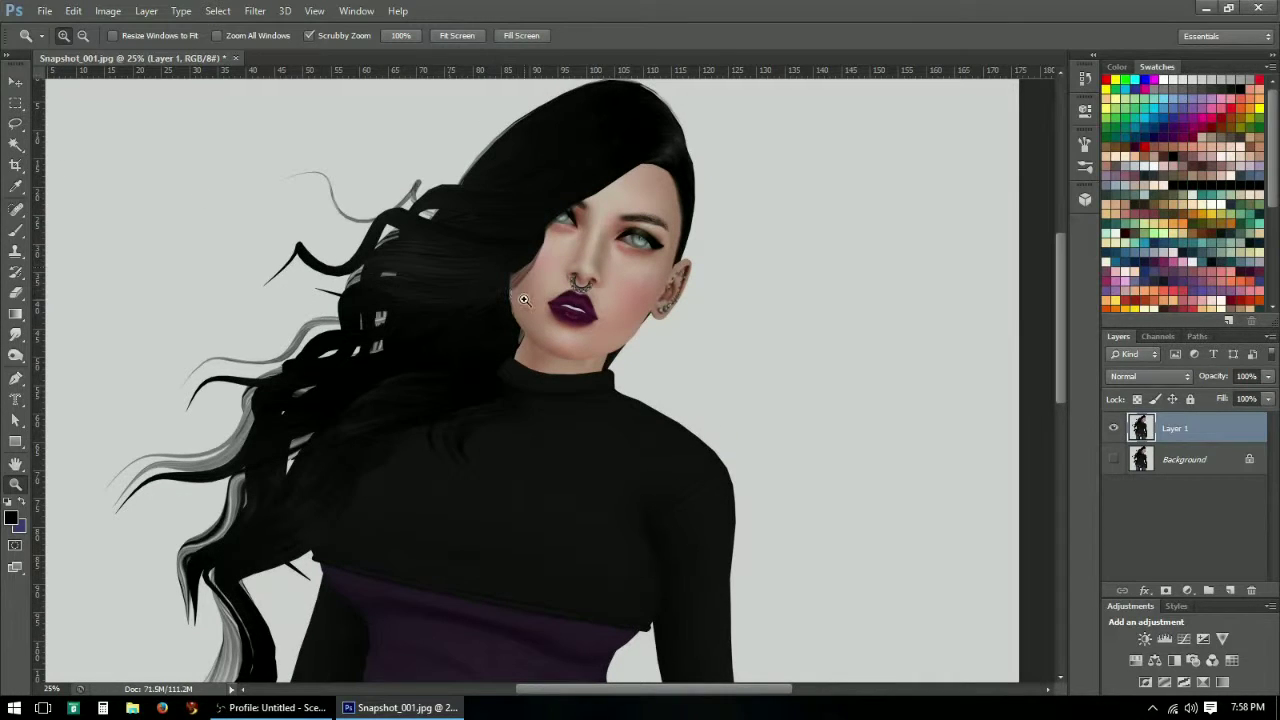
{"action": "left_click", "coordinate": [1145, 338]}
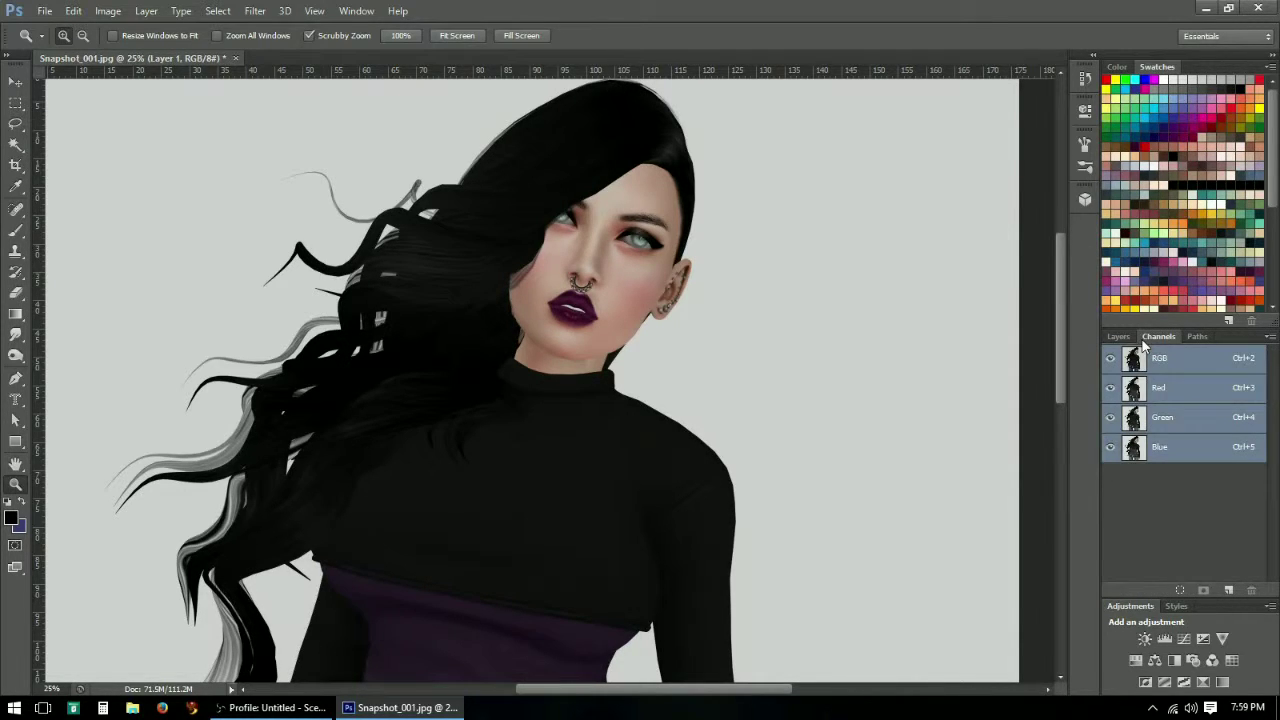
{"action": "left_click", "coordinate": [1185, 397]}
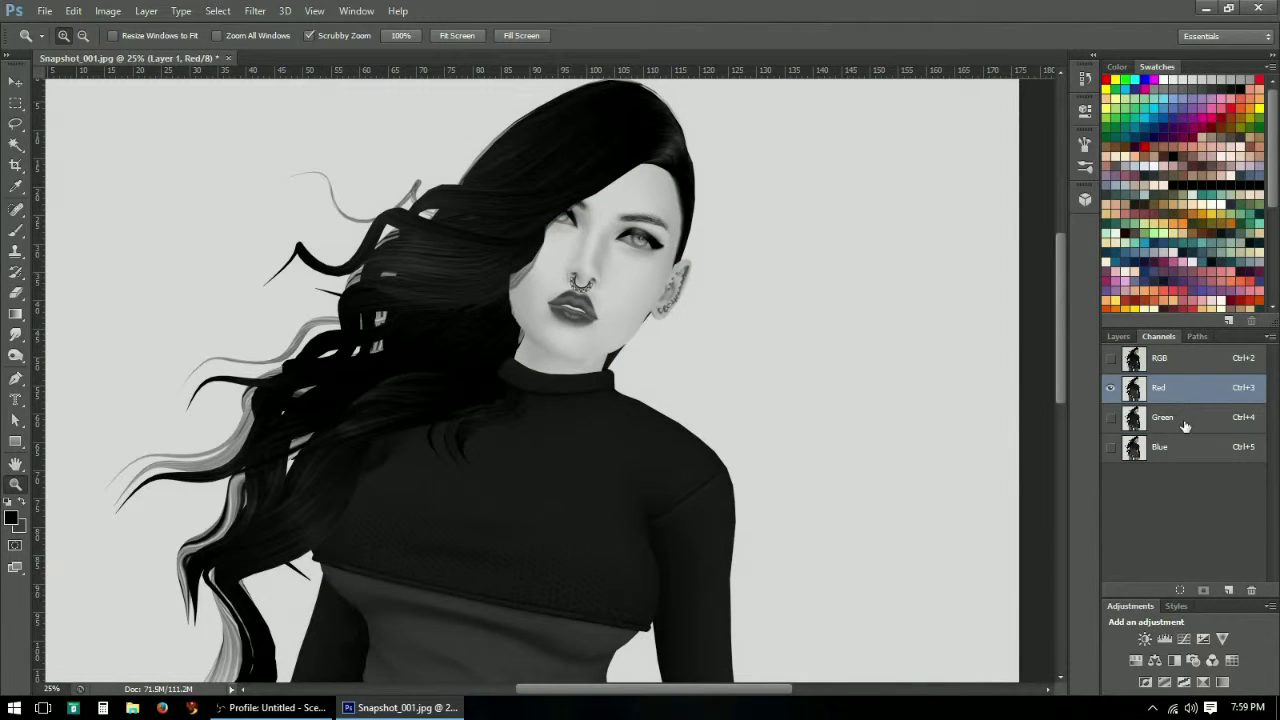
{"action": "left_click", "coordinate": [1184, 424]}
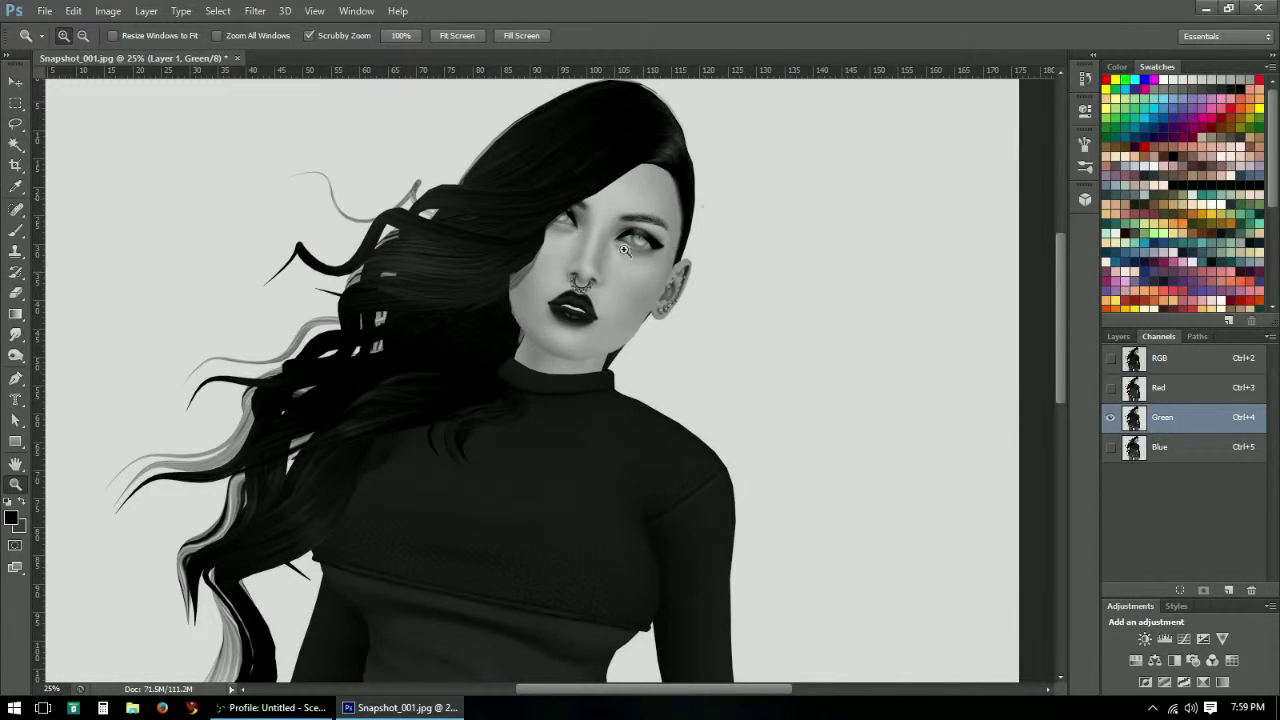
{"action": "left_click", "coordinate": [1165, 451]}
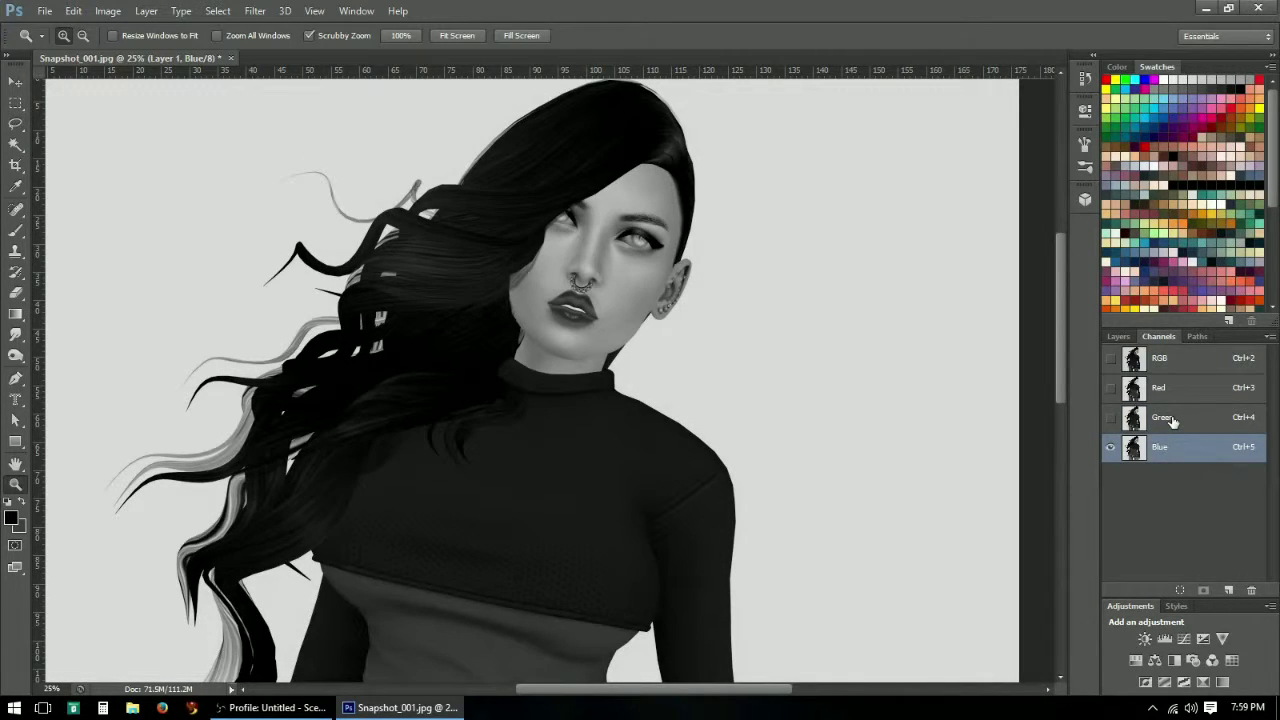
{"action": "left_click", "coordinate": [1172, 421]}
- Duplicate the Blue channel as Blue copy and display only that copy
{"action": "left_click", "coordinate": [1174, 451]}
{"action": "right_click", "coordinate": [1177, 454]}
{"action": "left_click", "coordinate": [1179, 462]}
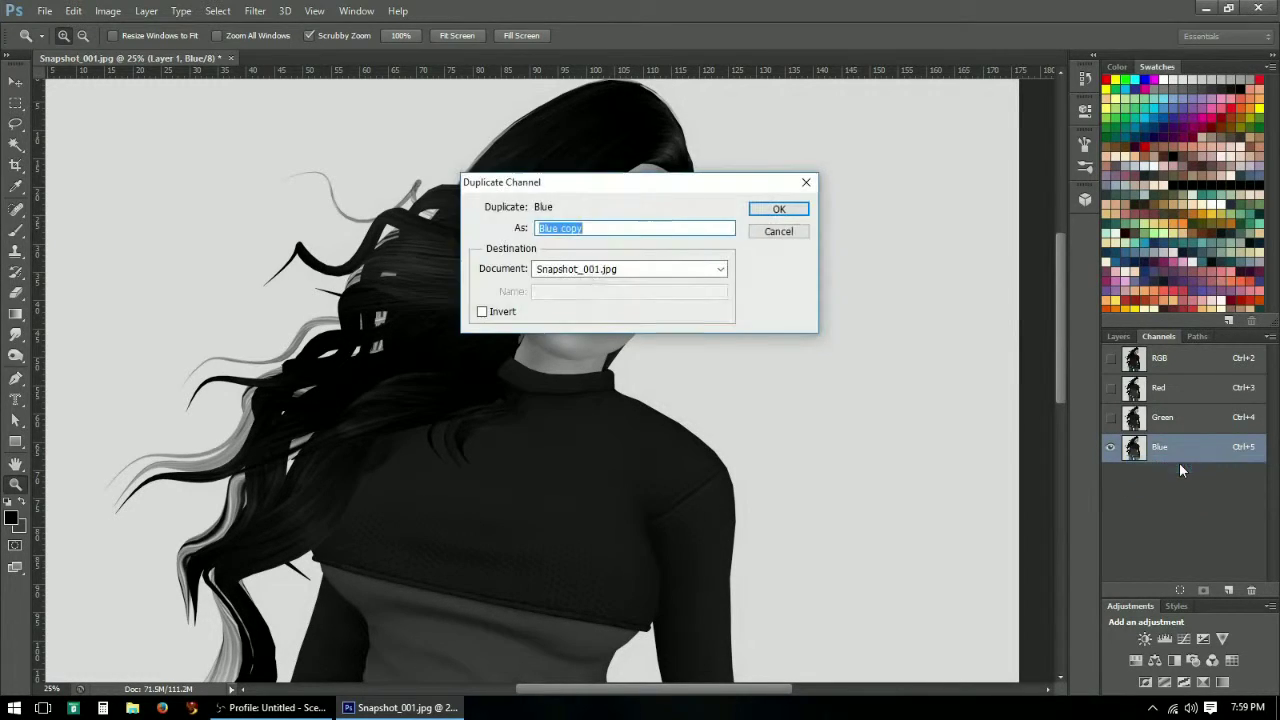
{"action": "left_click", "coordinate": [772, 209]}
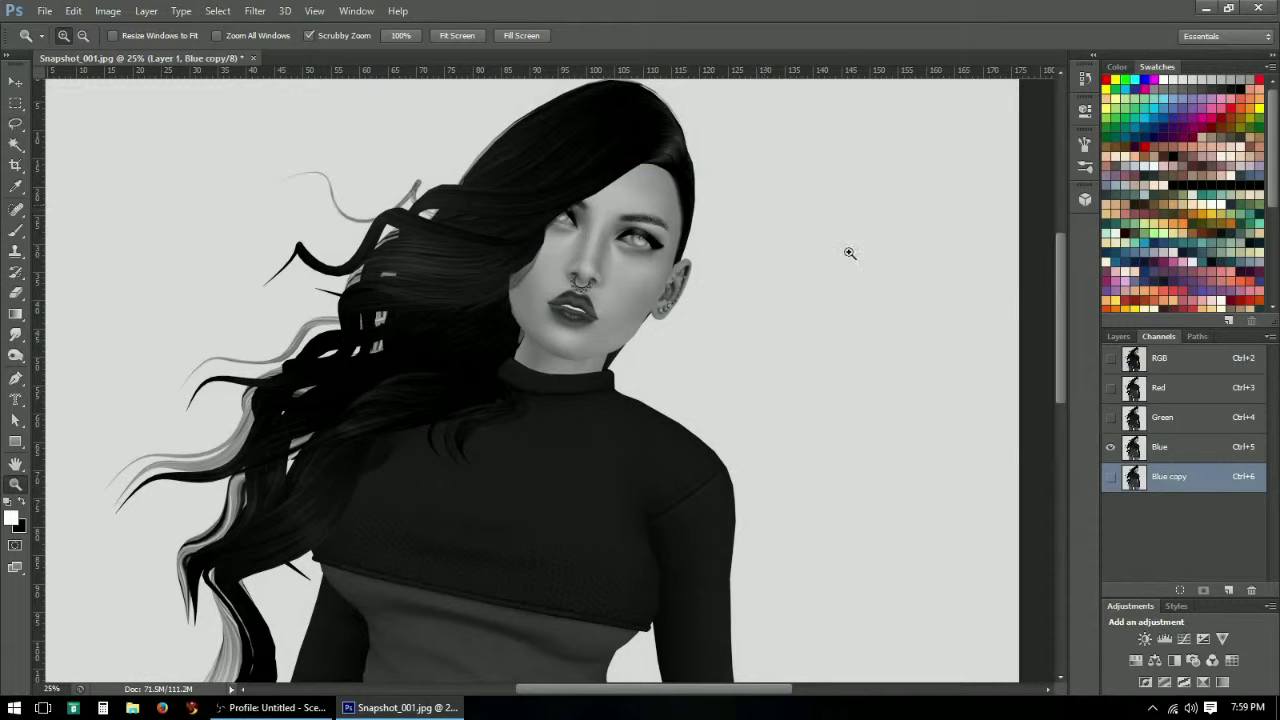
{"action": "left_click", "coordinate": [1109, 447]}
{"action": "left_click", "coordinate": [1109, 447]}
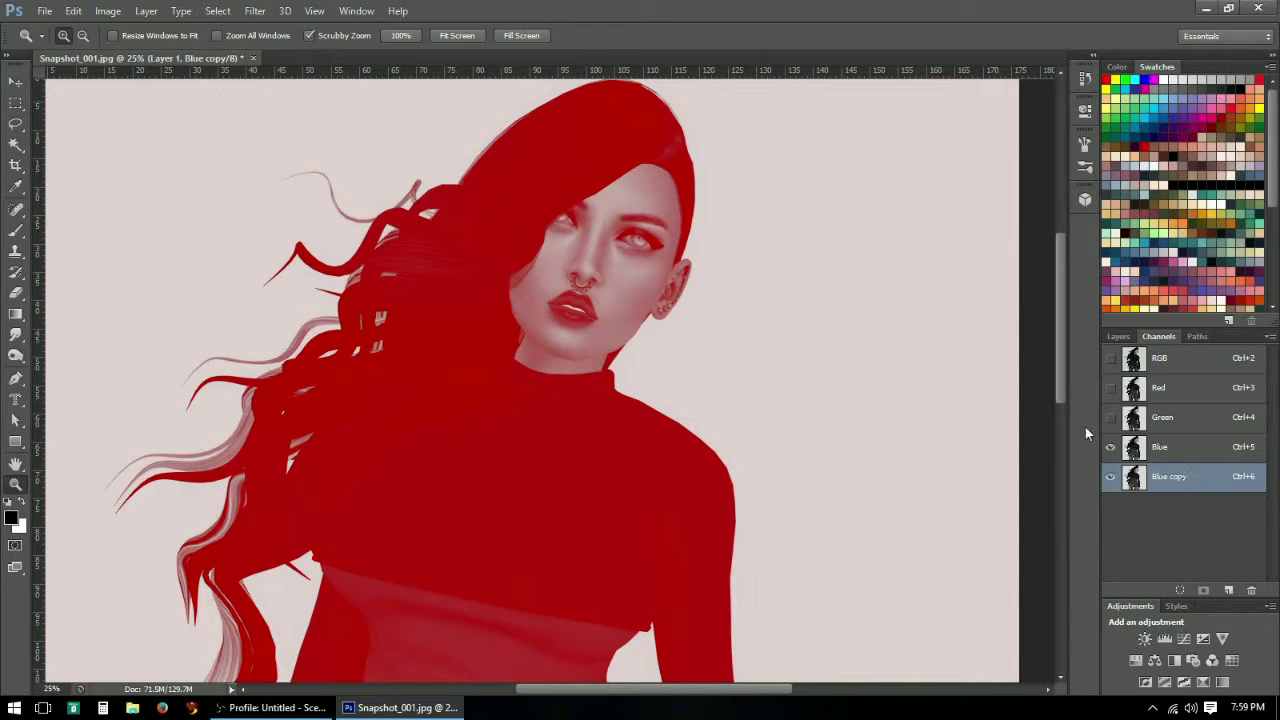
{"action": "left_click", "coordinate": [1110, 447]}
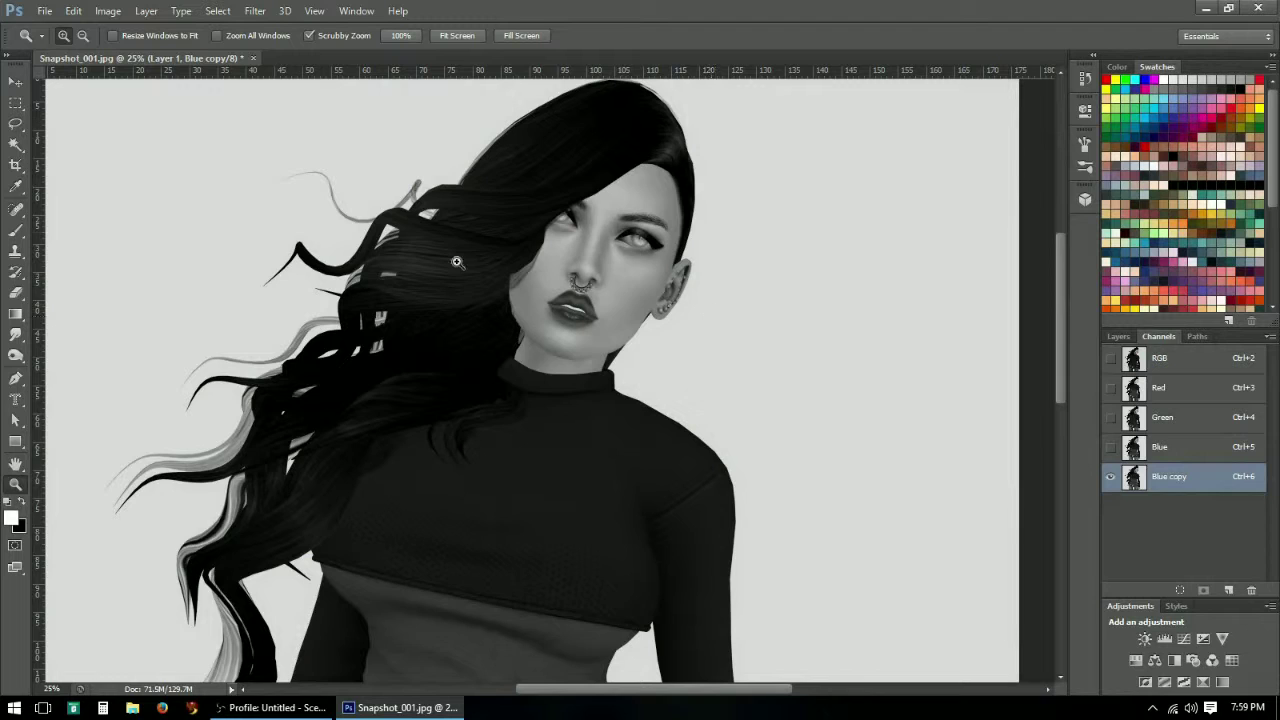
- Start a Levels adjustment on the Blue copy channel and set the white input level to 209
{"action": "left_click", "coordinate": [104, 12]}
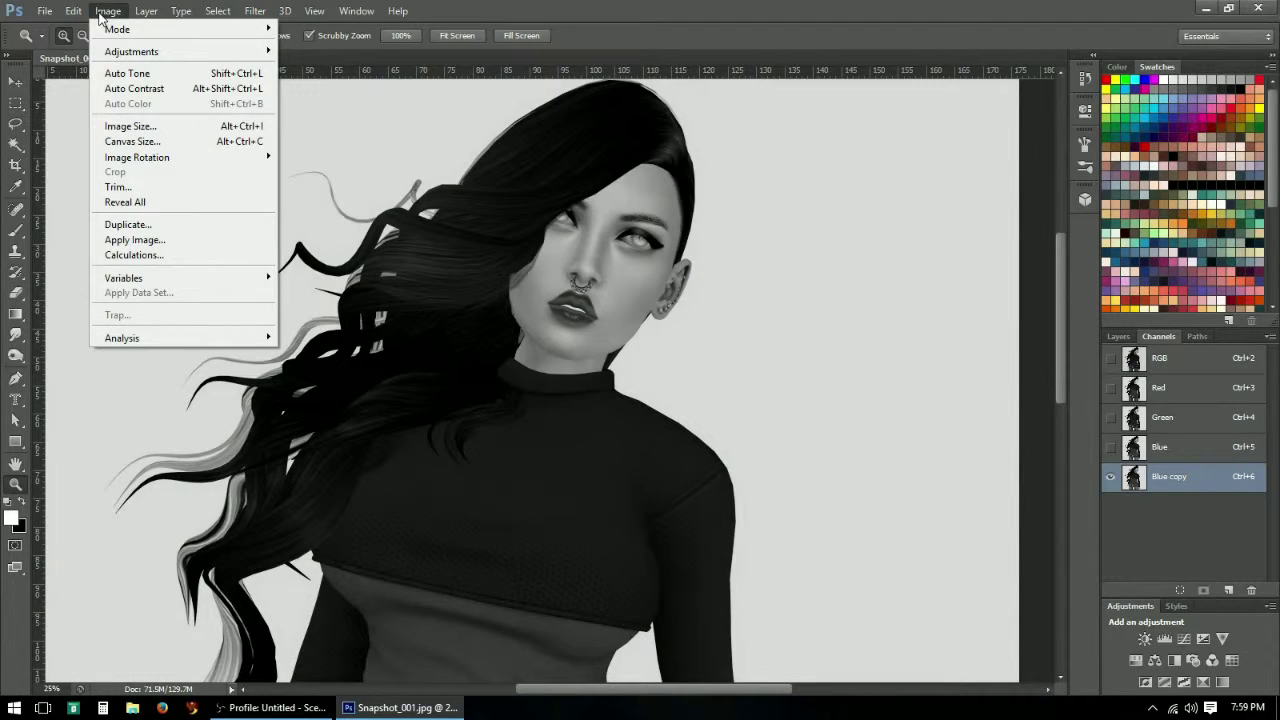
{"action": "mouse_move", "coordinate": [103, 52]}
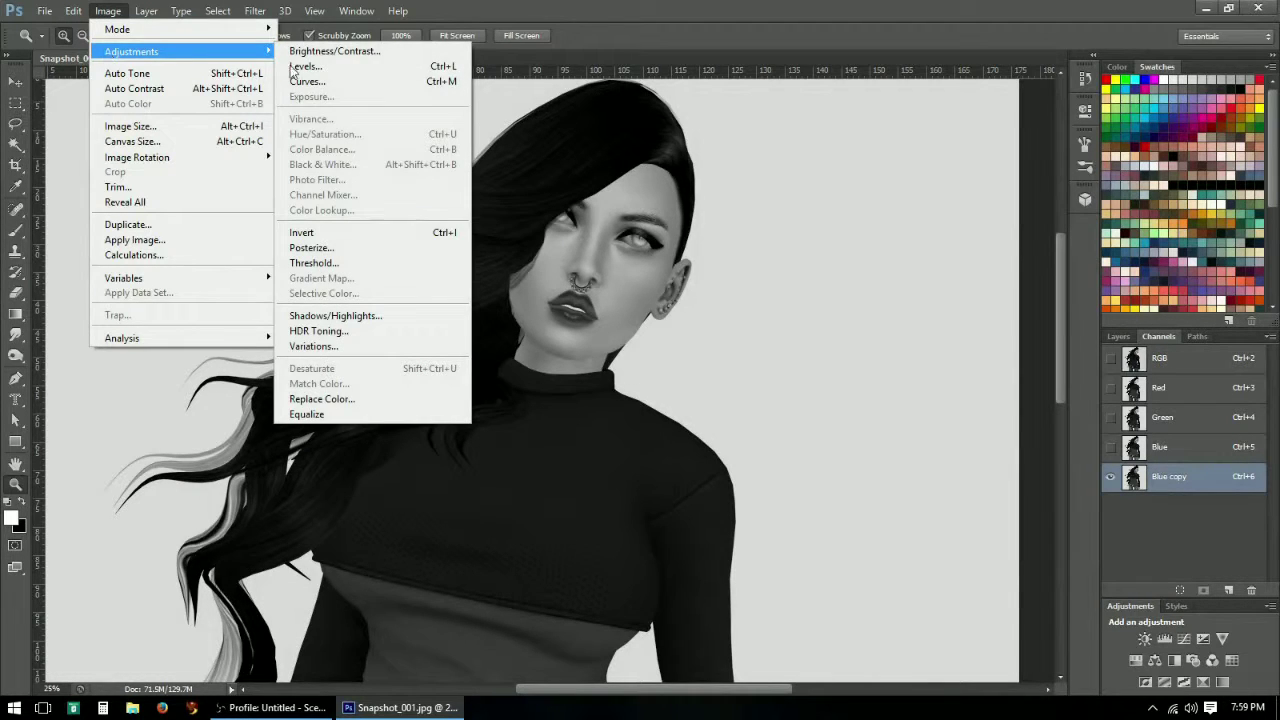
{"action": "left_click", "coordinate": [371, 67]}
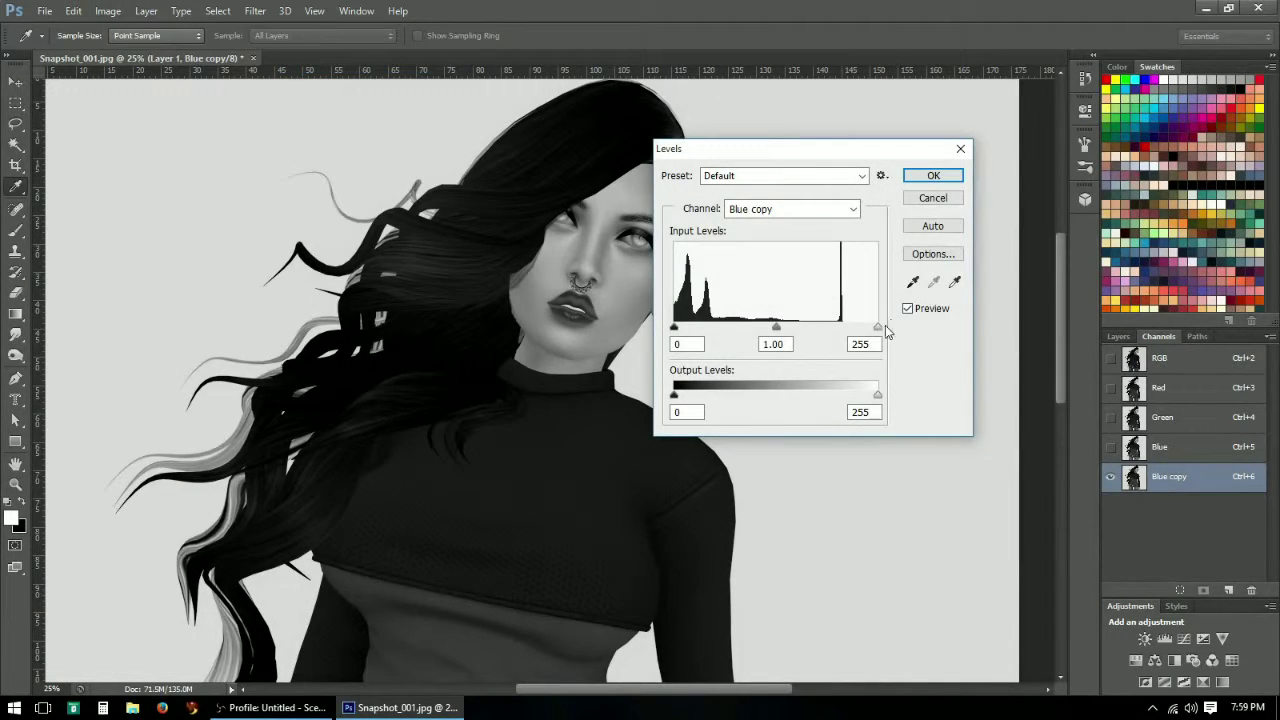
{"action": "left_click_drag", "start_coordinate": [879, 330], "coordinate": [842, 334]}
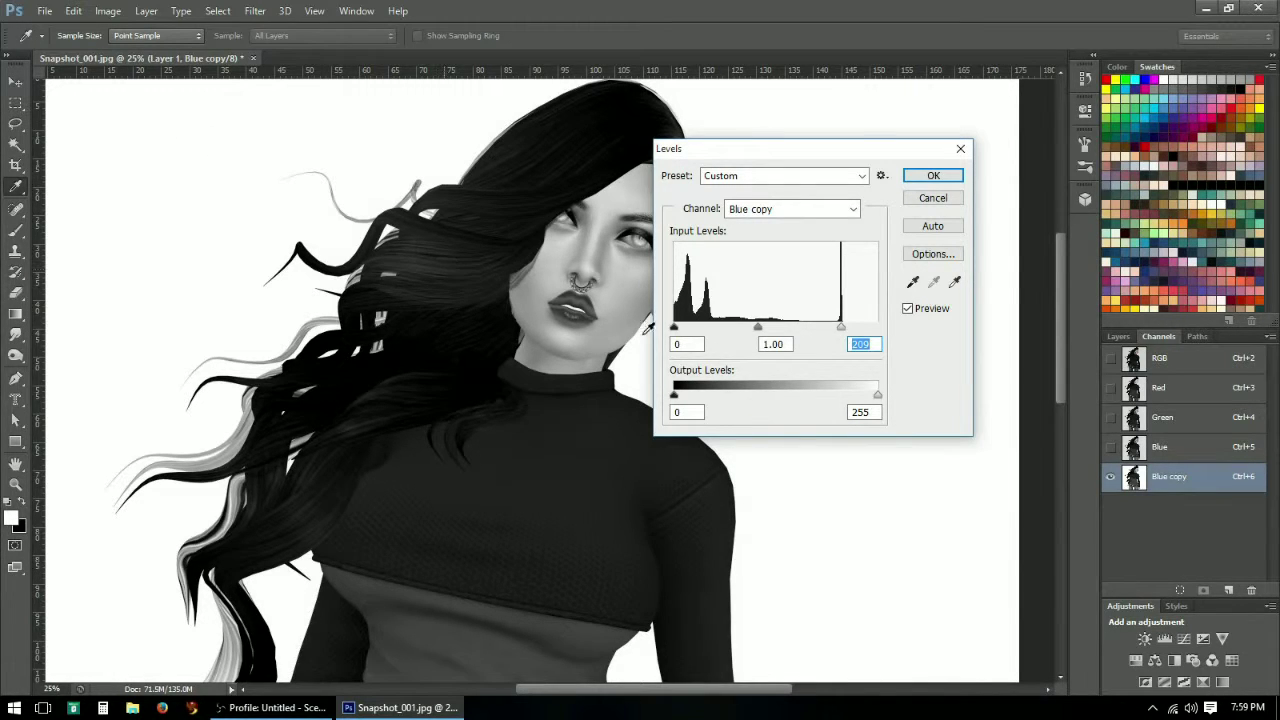
- Raise the black input level to 104 and apply the Levels adjustment to the Blue copy channel
{"action": "left_click_drag", "start_coordinate": [674, 328], "coordinate": [742, 331]}
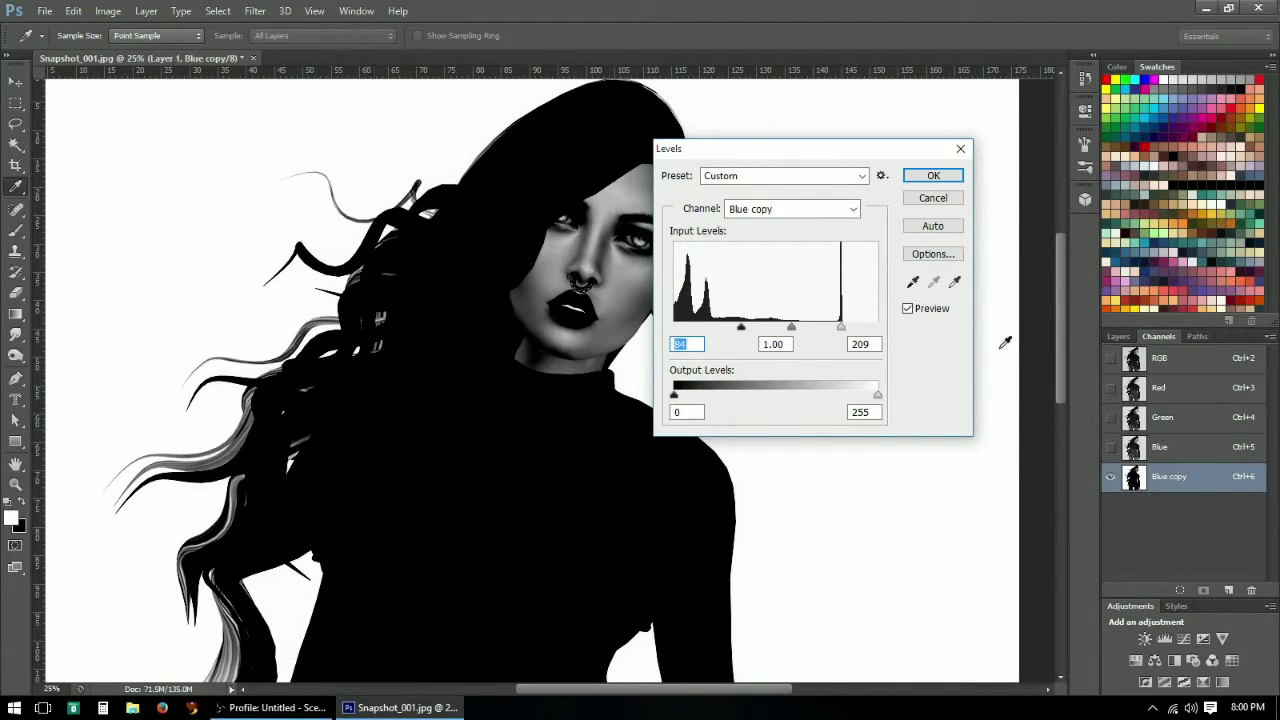
{"action": "left_click_drag", "start_coordinate": [743, 333], "coordinate": [755, 333]}
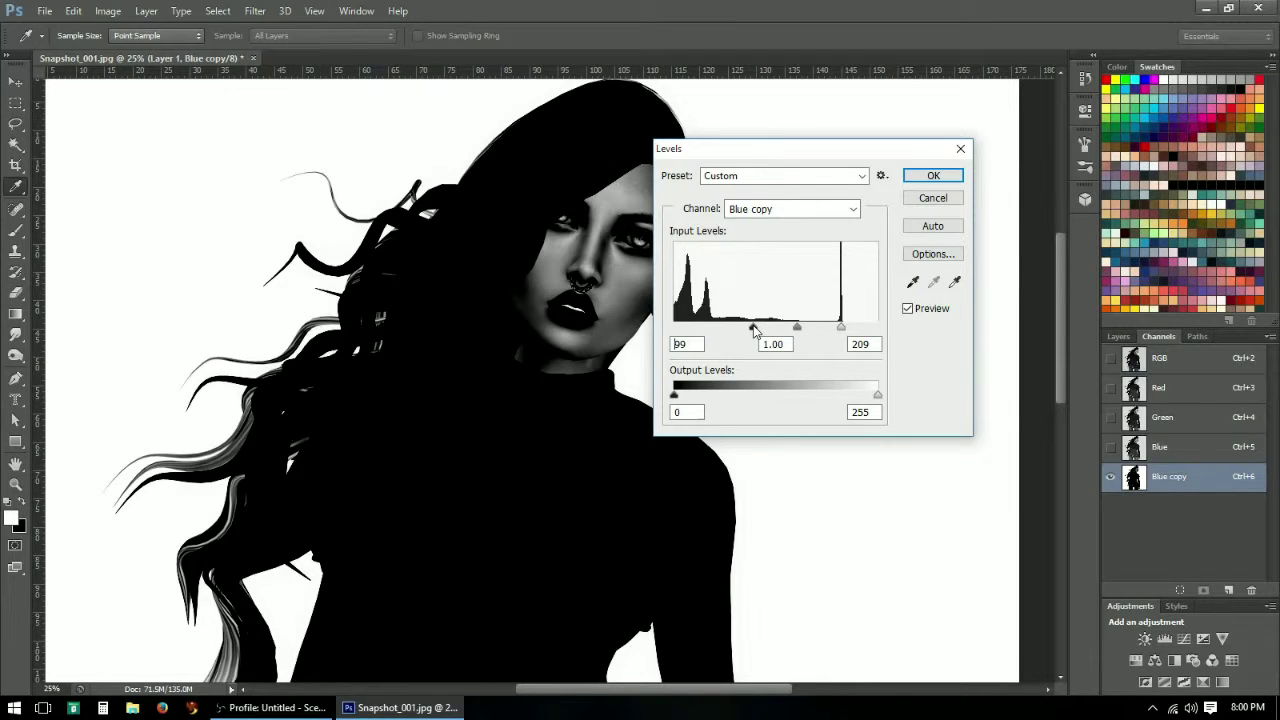
{"action": "key", "text": "Down"}
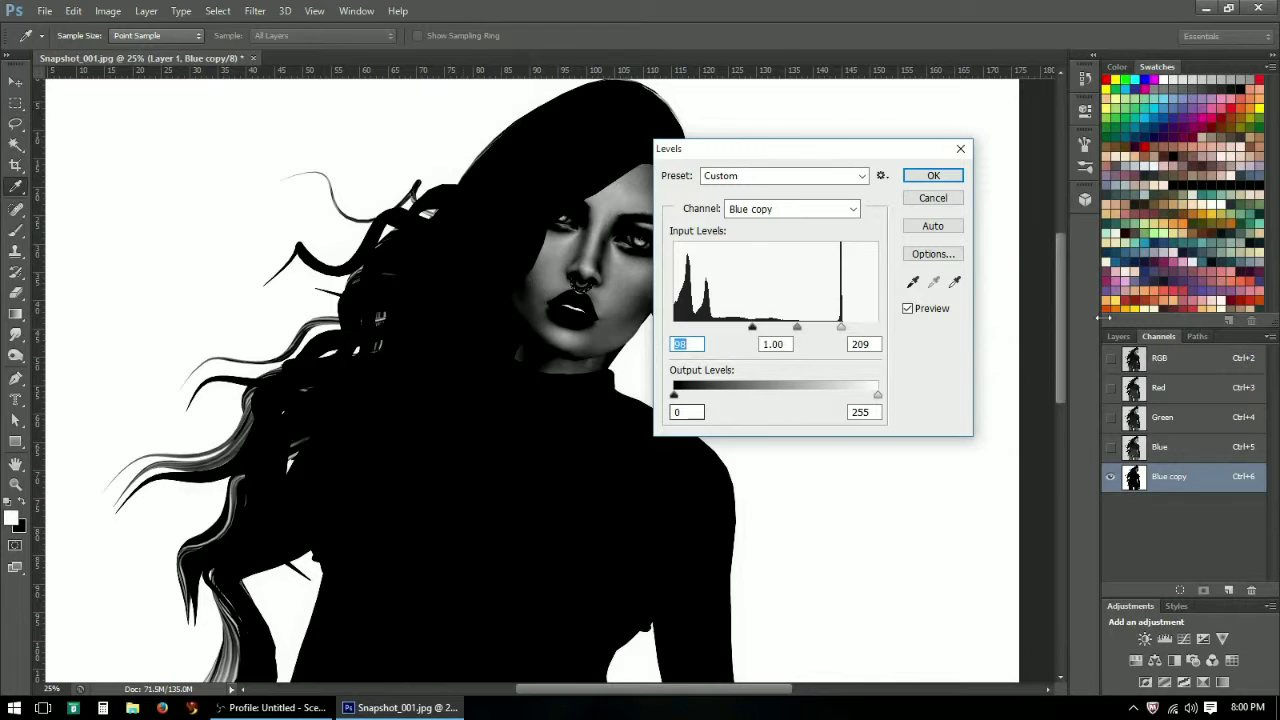
{"action": "left_click_drag", "start_coordinate": [753, 331], "coordinate": [755, 333]}
{"action": "key", "text": "Up"}
{"action": "key", "text": "Up"}
{"action": "key", "text": "Up"}
{"action": "key", "text": "Up"}
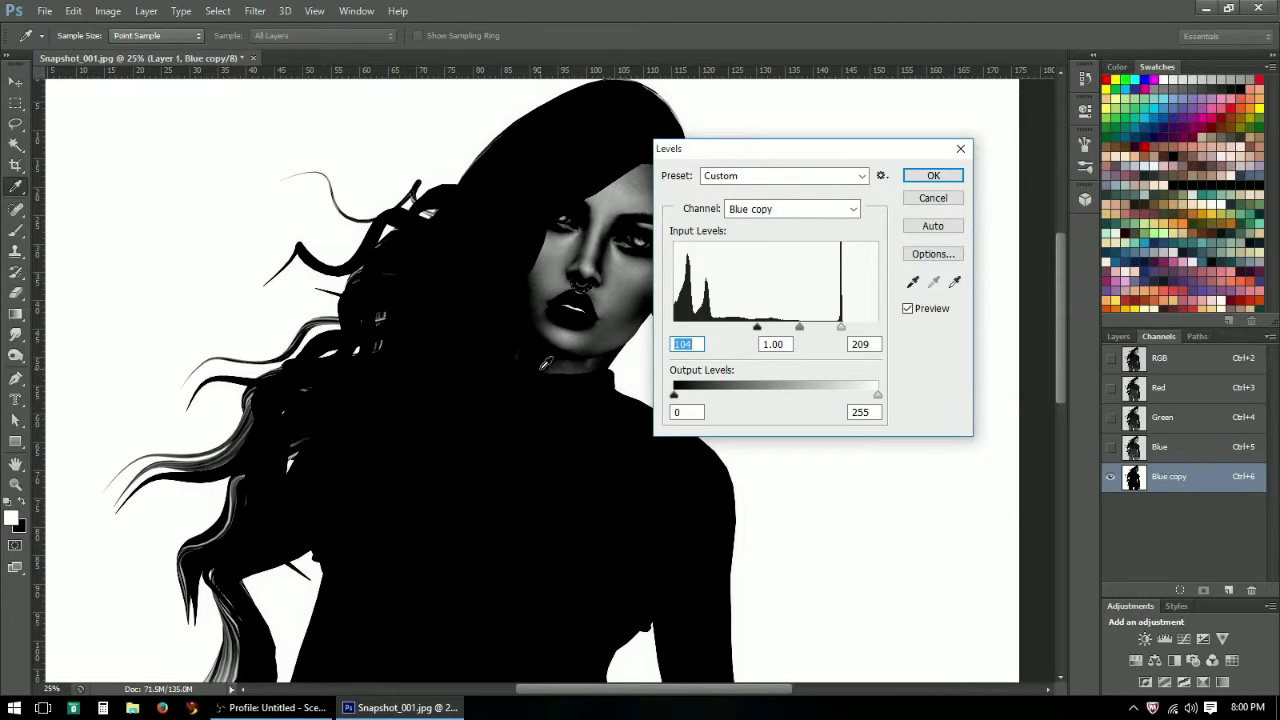
{"action": "left_click", "coordinate": [913, 176]}
- Examine the figure in the Blue copy channel from hair to hands and face for areas that are not solid black
{"action": "key", "text": "z"}
{"action": "scroll", "coordinate": [423, 328], "scroll_direction": "up", "scroll_amount": 3}
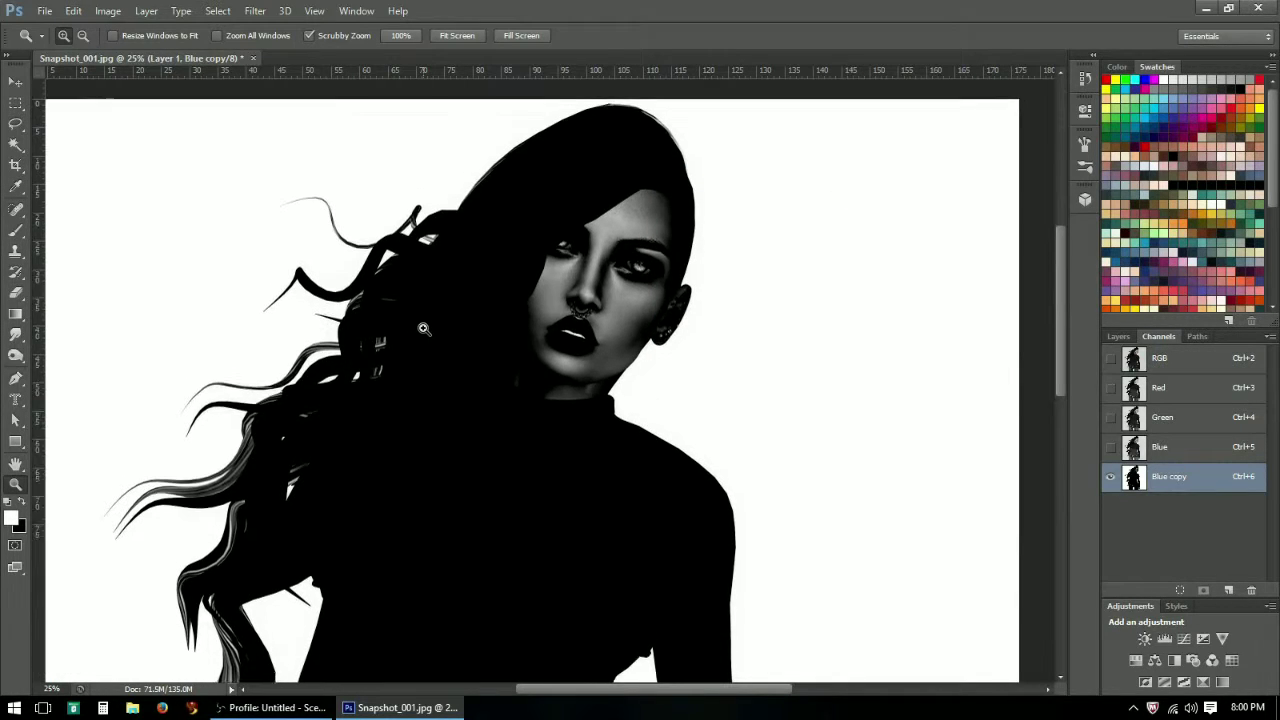
{"action": "scroll", "coordinate": [423, 328], "scroll_direction": "down", "scroll_amount": 8}
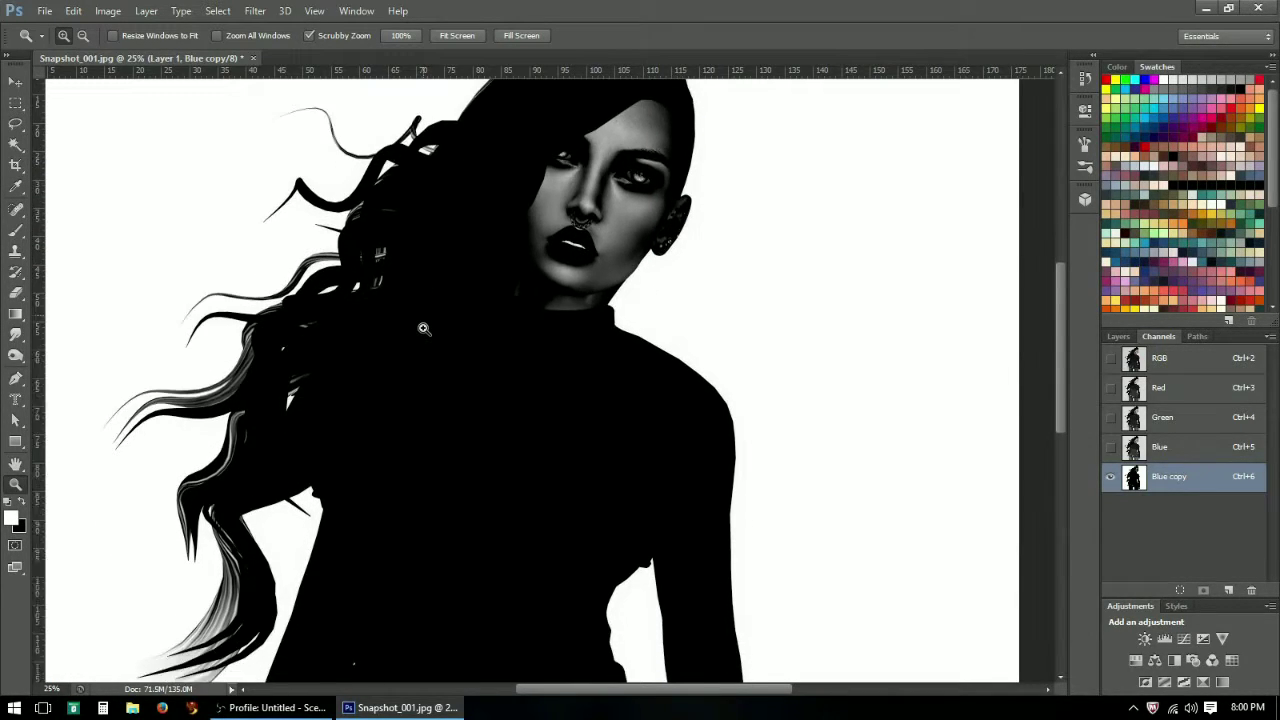
{"action": "scroll", "coordinate": [423, 328], "scroll_direction": "down", "scroll_amount": 6}
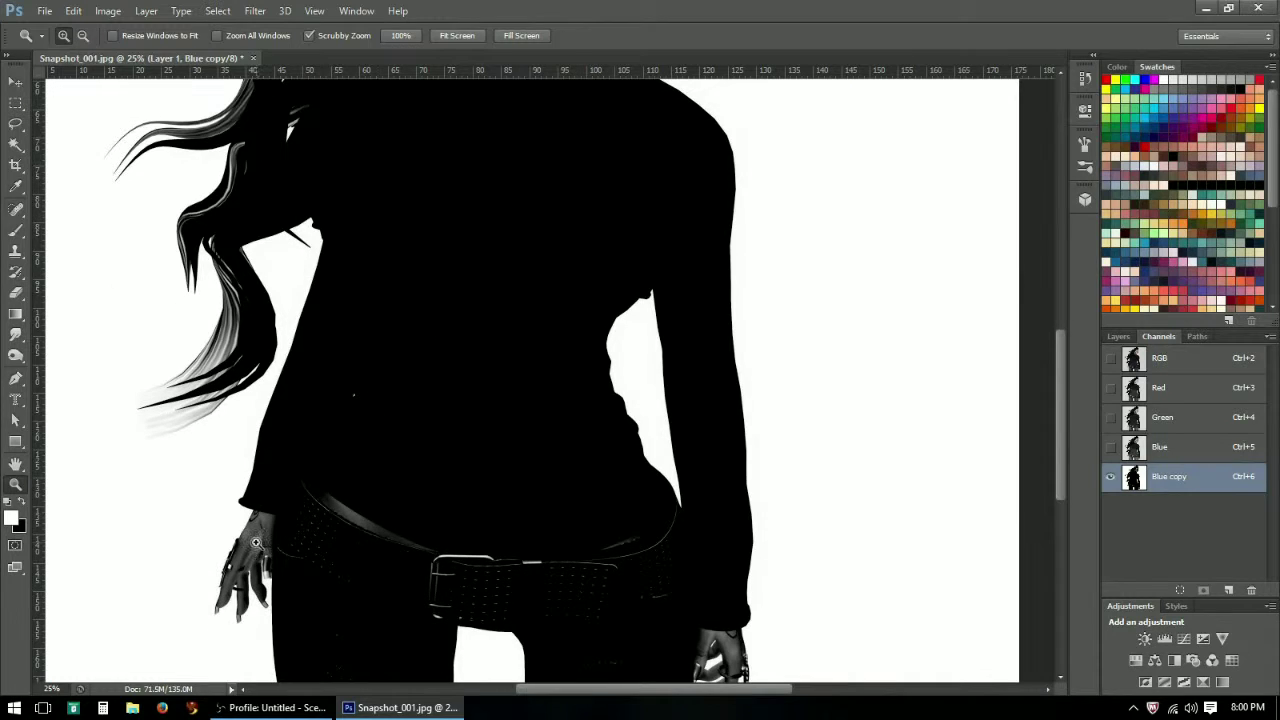
{"action": "scroll", "coordinate": [700, 363], "scroll_direction": "up", "scroll_amount": 6}
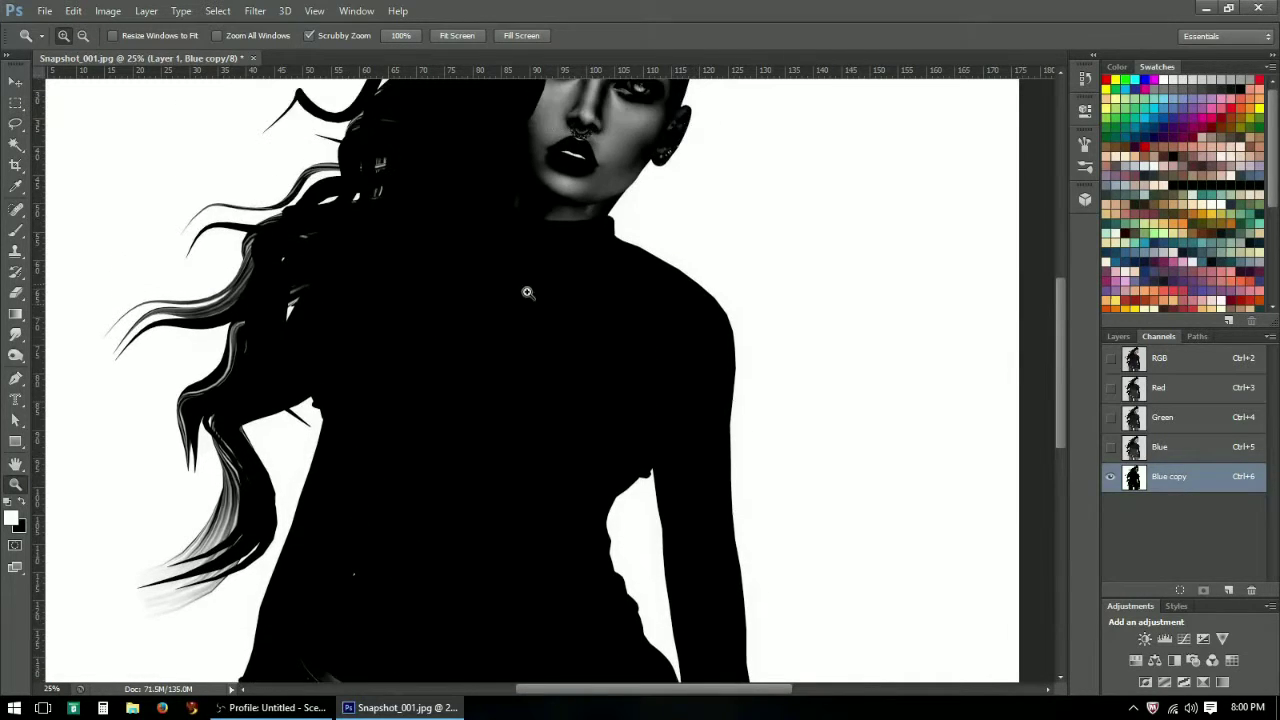
{"action": "left_click", "coordinate": [616, 135]}
{"action": "left_click", "coordinate": [590, 193]}
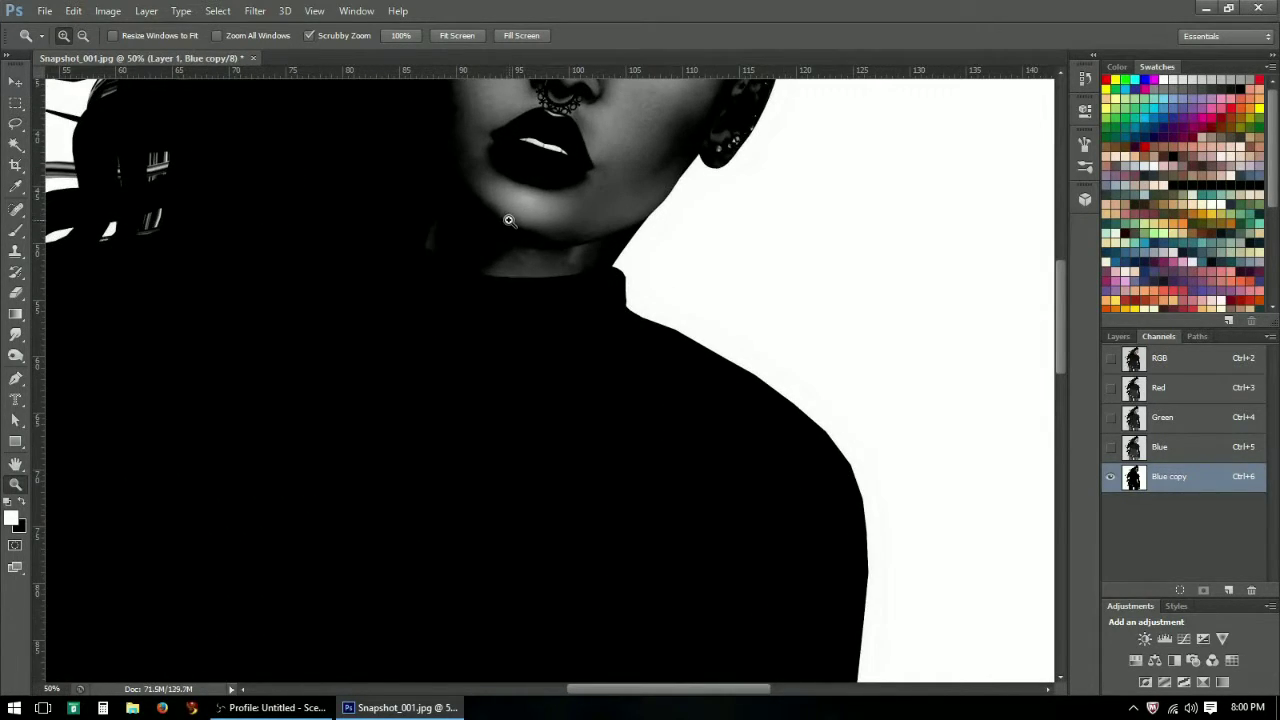
{"action": "left_click_drag", "start_coordinate": [515, 213], "coordinate": [557, 520]}
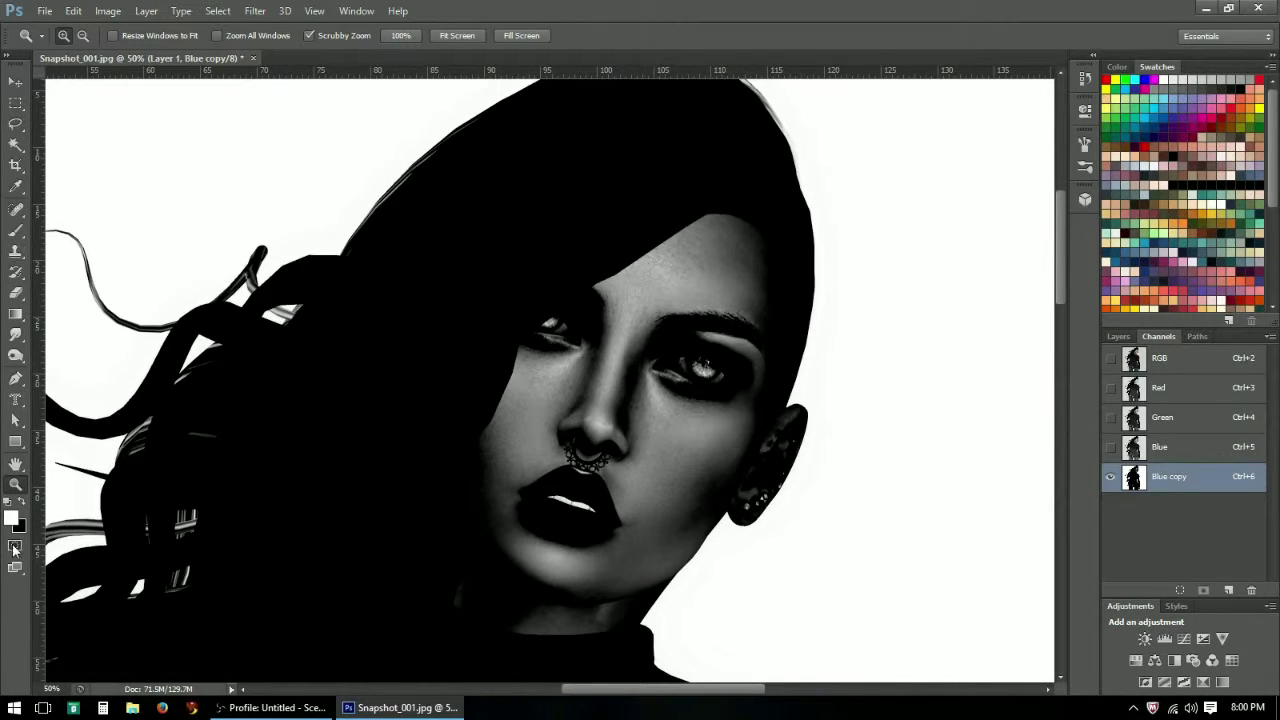
- Set up the Brush tool with a hard round tip at 100% hardness and black as the foreground colour
{"action": "left_click", "coordinate": [15, 230]}
{"action": "left_click", "coordinate": [81, 36]}
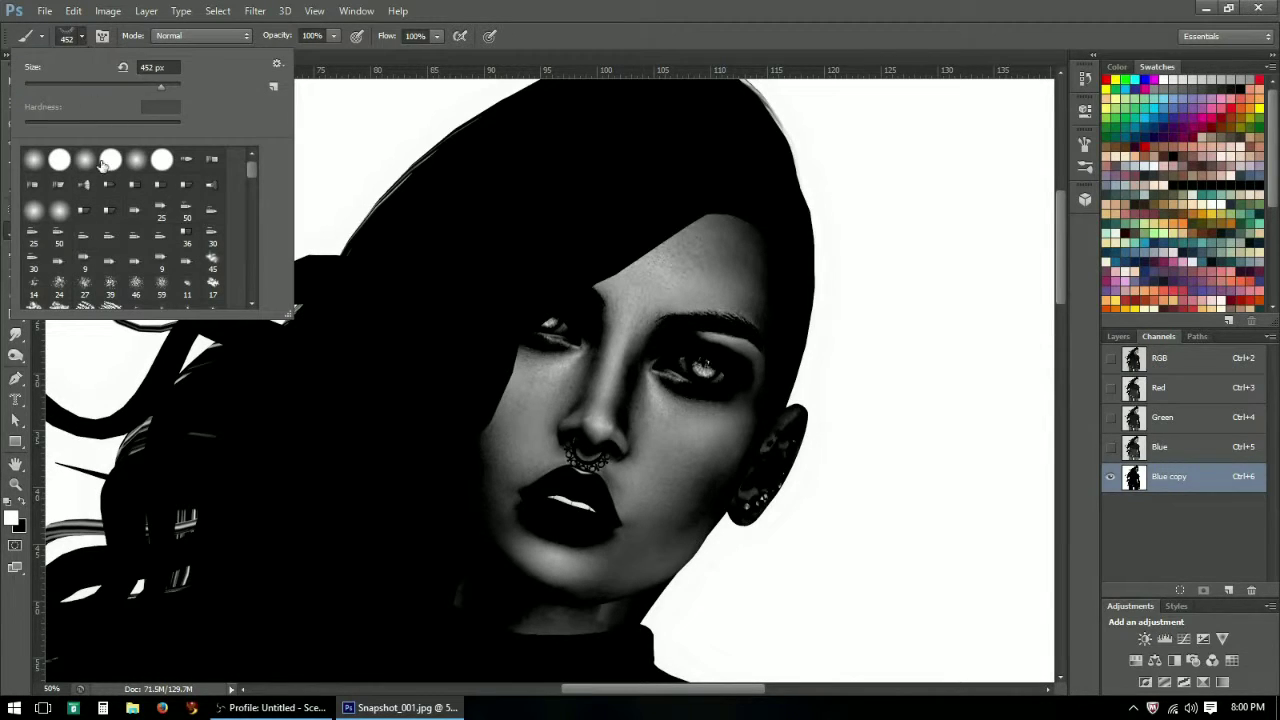
{"action": "left_click", "coordinate": [60, 160]}
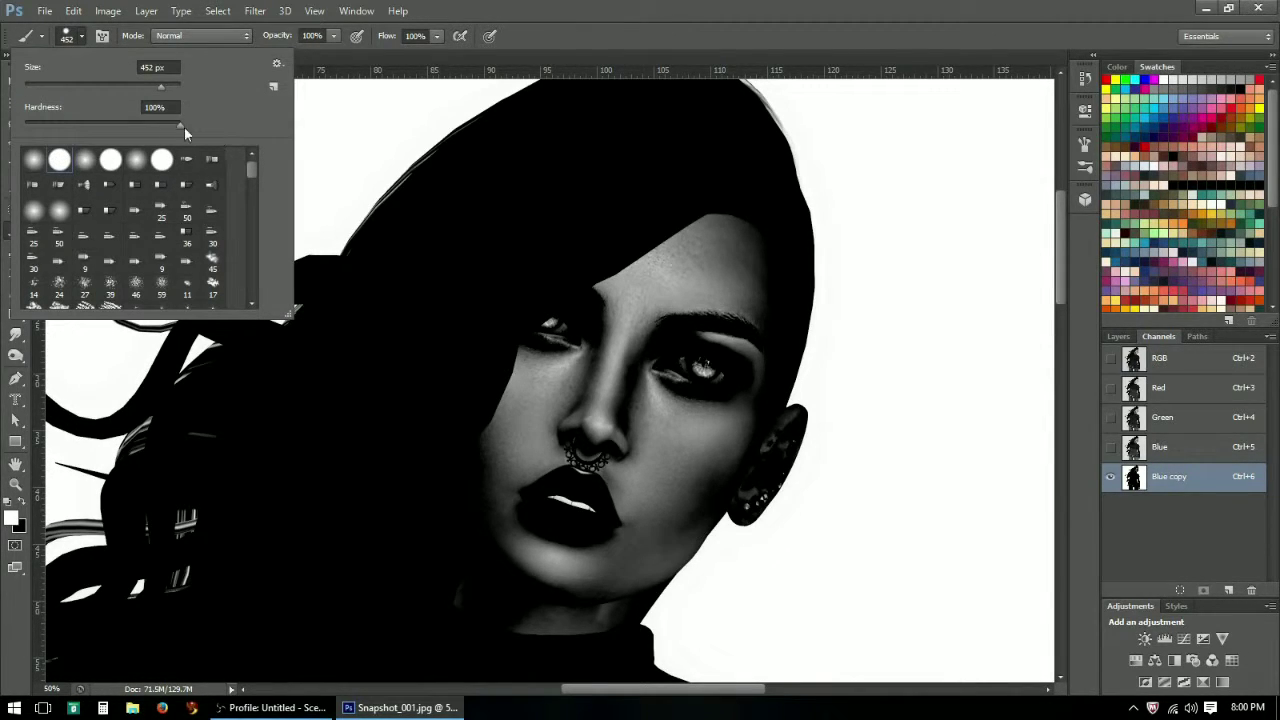
{"action": "left_click", "coordinate": [696, 344]}
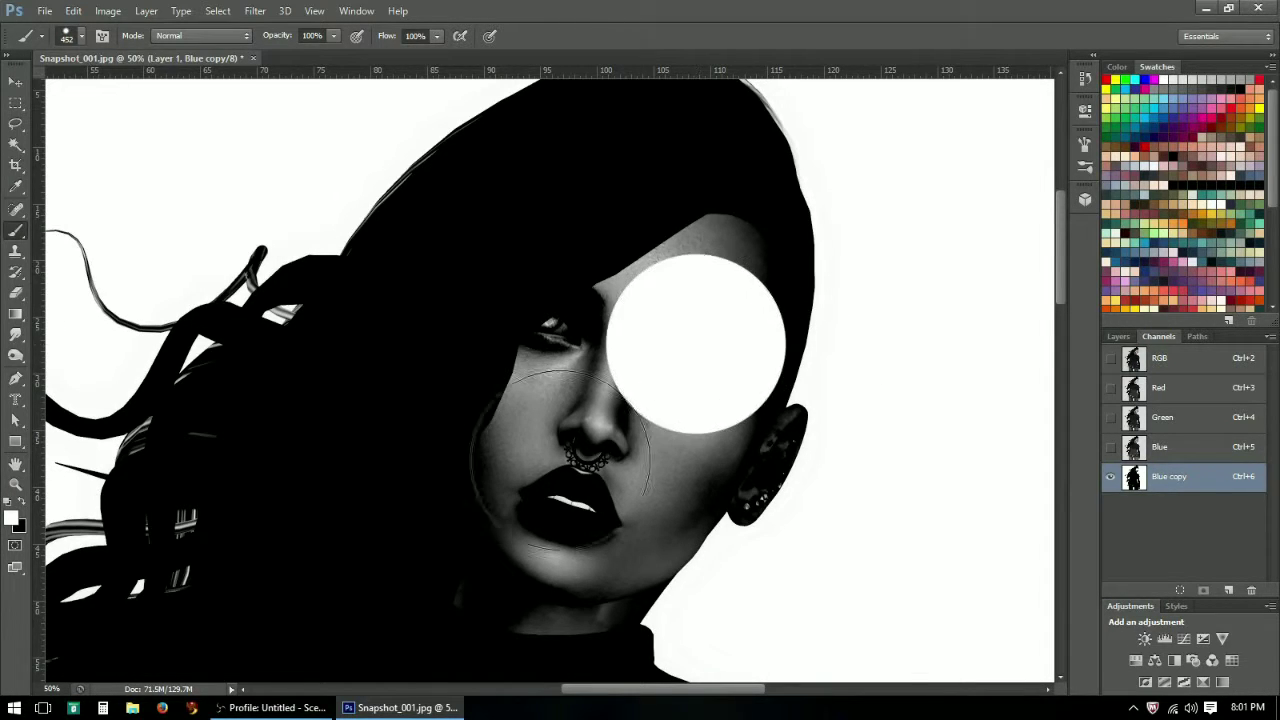
{"action": "key", "text": "ctrl+z"}
{"action": "left_click", "coordinate": [22, 502]}
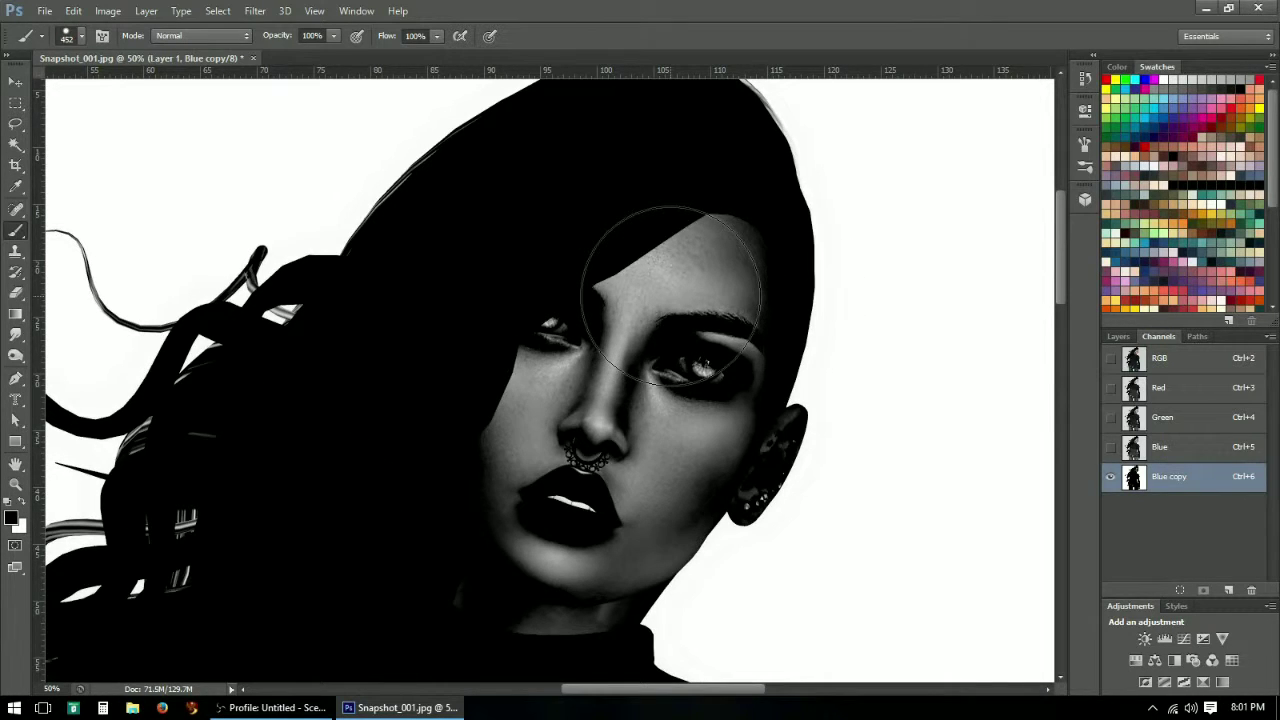
- Reduce the brush to 200 px and paint the woman's forehead, eyes, nose, cheeks and mouth black
{"action": "key", "text": "bracketleft"}
{"action": "key", "text": "bracketleft"}
{"action": "key", "text": "bracketleft"}
{"action": "key", "text": "bracketleft"}
{"action": "mouse_move", "coordinate": [690, 218]}
{"action": "left_mouse_down"}
{"action": "mouse_move", "coordinate": [643, 268]}
{"action": "mouse_move", "coordinate": [560, 294]}
{"action": "mouse_move", "coordinate": [580, 300]}
{"action": "mouse_move", "coordinate": [686, 209]}
{"action": "mouse_move", "coordinate": [722, 346]}
{"action": "mouse_move", "coordinate": [690, 420]}
{"action": "mouse_move", "coordinate": [640, 390]}
{"action": "mouse_move", "coordinate": [429, 457]}
{"action": "left_mouse_up"}
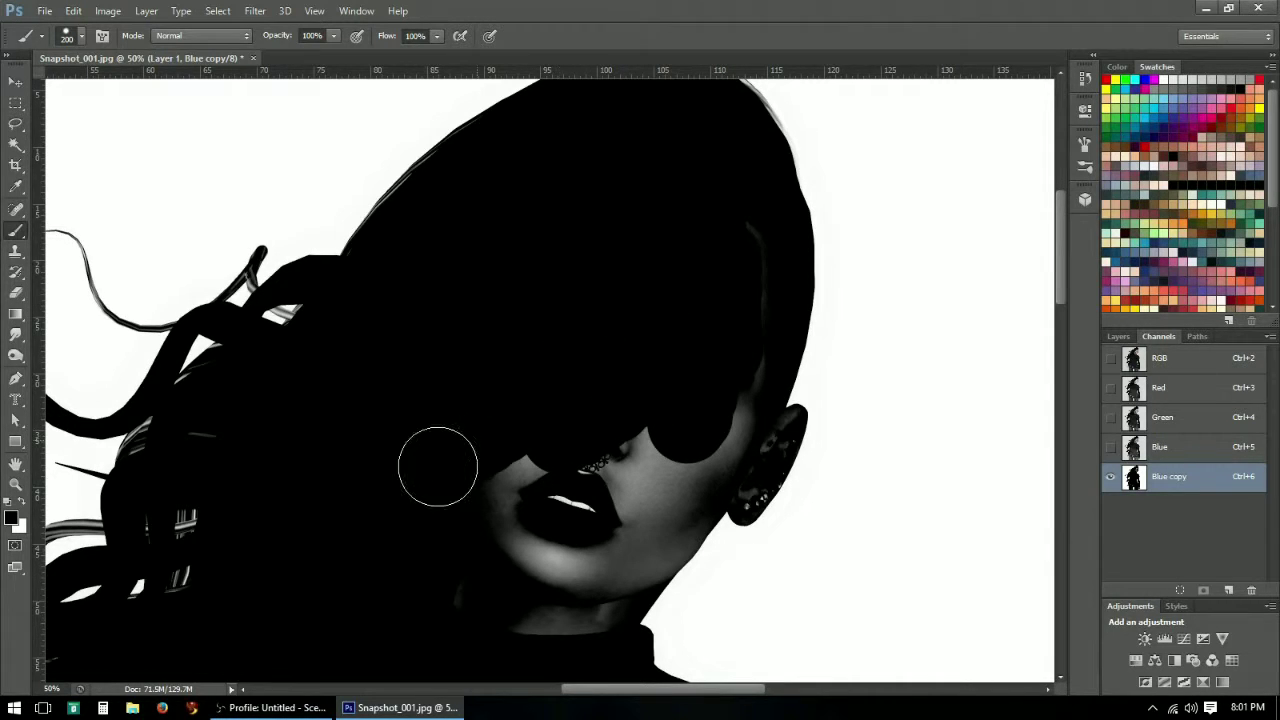
{"action": "mouse_move", "coordinate": [335, 468]}
{"action": "left_mouse_down"}
{"action": "mouse_move", "coordinate": [508, 498]}
{"action": "mouse_move", "coordinate": [554, 458]}
{"action": "mouse_move", "coordinate": [495, 541]}
{"action": "mouse_move", "coordinate": [564, 518]}
{"action": "mouse_move", "coordinate": [608, 462]}
{"action": "mouse_move", "coordinate": [581, 520]}
{"action": "mouse_move", "coordinate": [710, 453]}
{"action": "mouse_move", "coordinate": [726, 364]}
{"action": "mouse_move", "coordinate": [741, 353]}
{"action": "mouse_move", "coordinate": [697, 462]}
{"action": "mouse_move", "coordinate": [751, 321]}
{"action": "mouse_move", "coordinate": [628, 534]}
{"action": "left_mouse_up"}
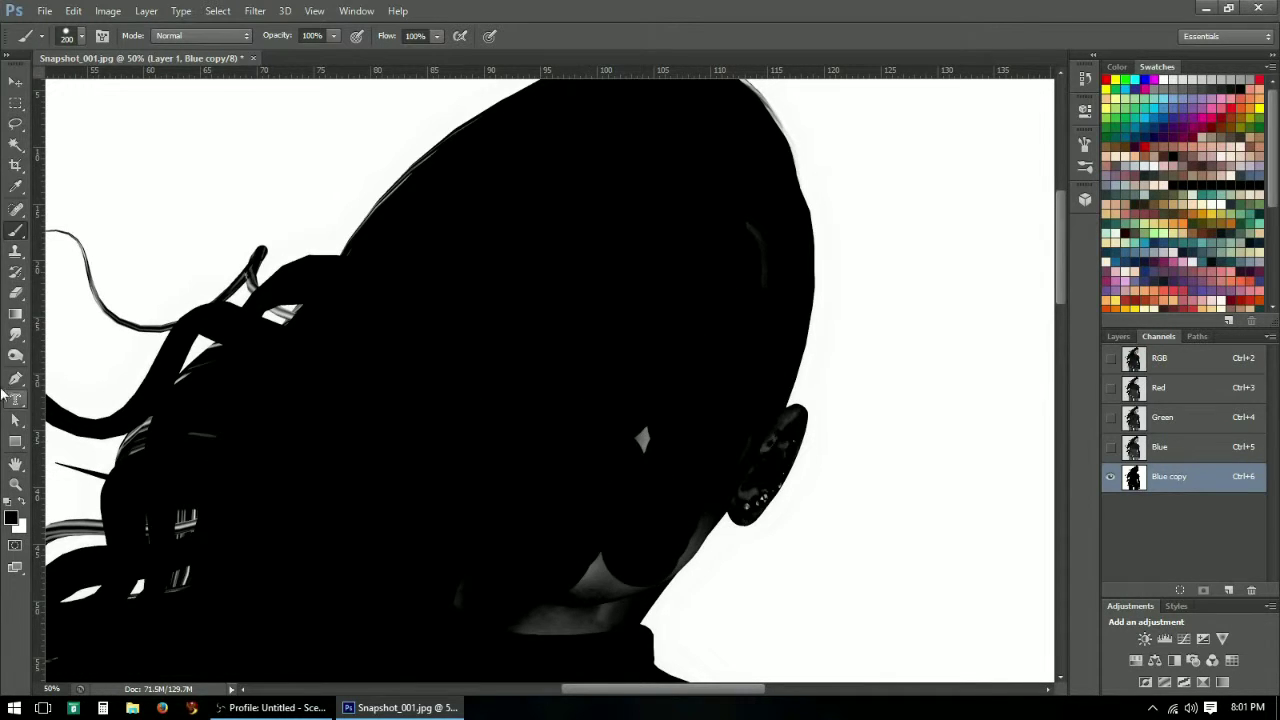
- Darken the grey ear with the Burn tool at 90 px, Midtones range and 20% exposure
{"action": "left_click", "coordinate": [16, 355]}
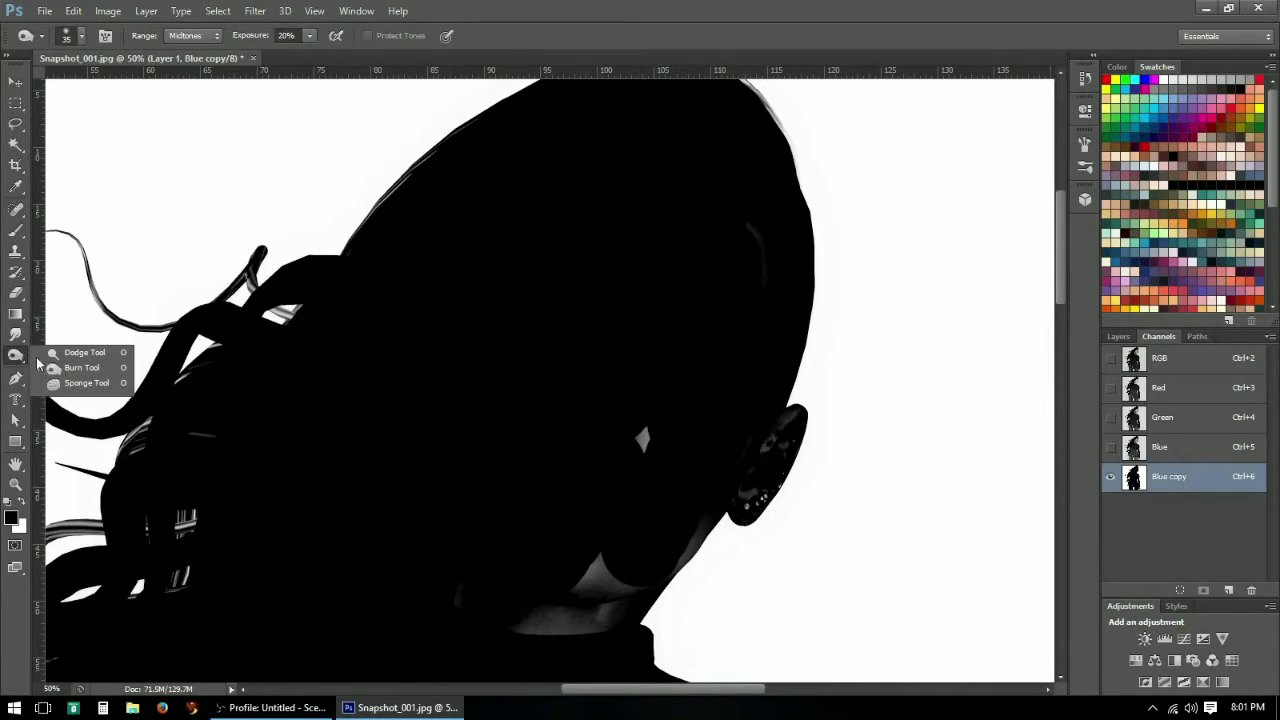
{"action": "left_click", "coordinate": [80, 367]}
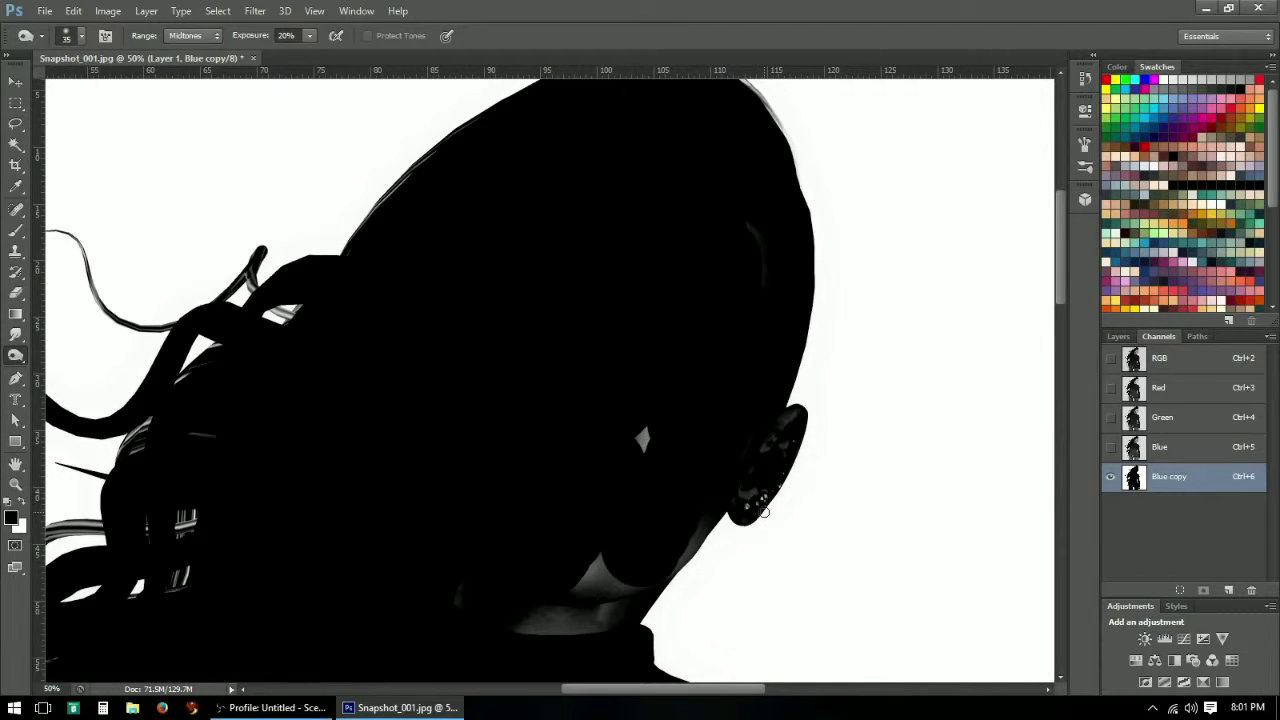
{"action": "key", "text": "bracketright"}
{"action": "key", "text": "bracketright"}
{"action": "key", "text": "bracketright"}
{"action": "key", "text": "bracketright"}
{"action": "key", "text": "bracketright"}
{"action": "mouse_move", "coordinate": [761, 494]}
{"action": "left_mouse_down"}
{"action": "mouse_move", "coordinate": [781, 449]}
{"action": "mouse_move", "coordinate": [760, 510]}
{"action": "mouse_move", "coordinate": [778, 441]}
{"action": "mouse_move", "coordinate": [805, 427]}
{"action": "mouse_move", "coordinate": [772, 435]}
{"action": "mouse_move", "coordinate": [796, 431]}
{"action": "mouse_move", "coordinate": [828, 396]}
{"action": "left_mouse_up"}
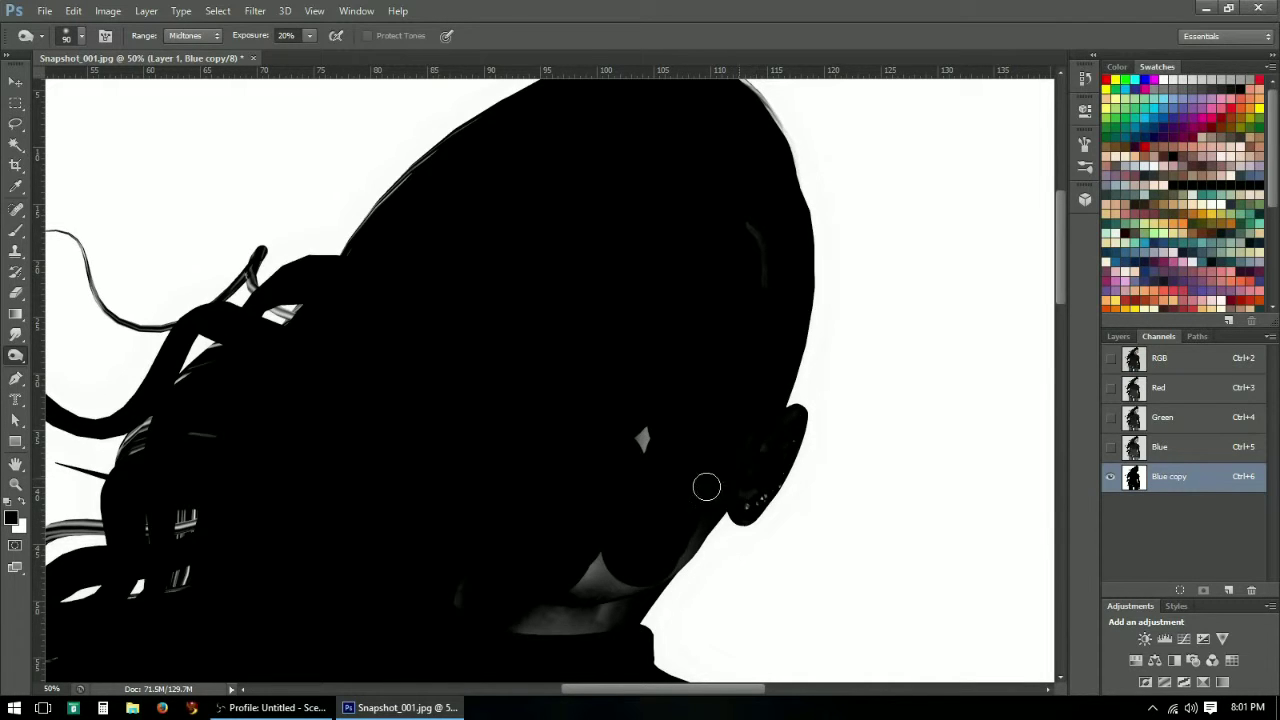
- Paint over the light specks on the ear in black with the Brush tool at 80 px
{"action": "left_click", "coordinate": [14, 231]}
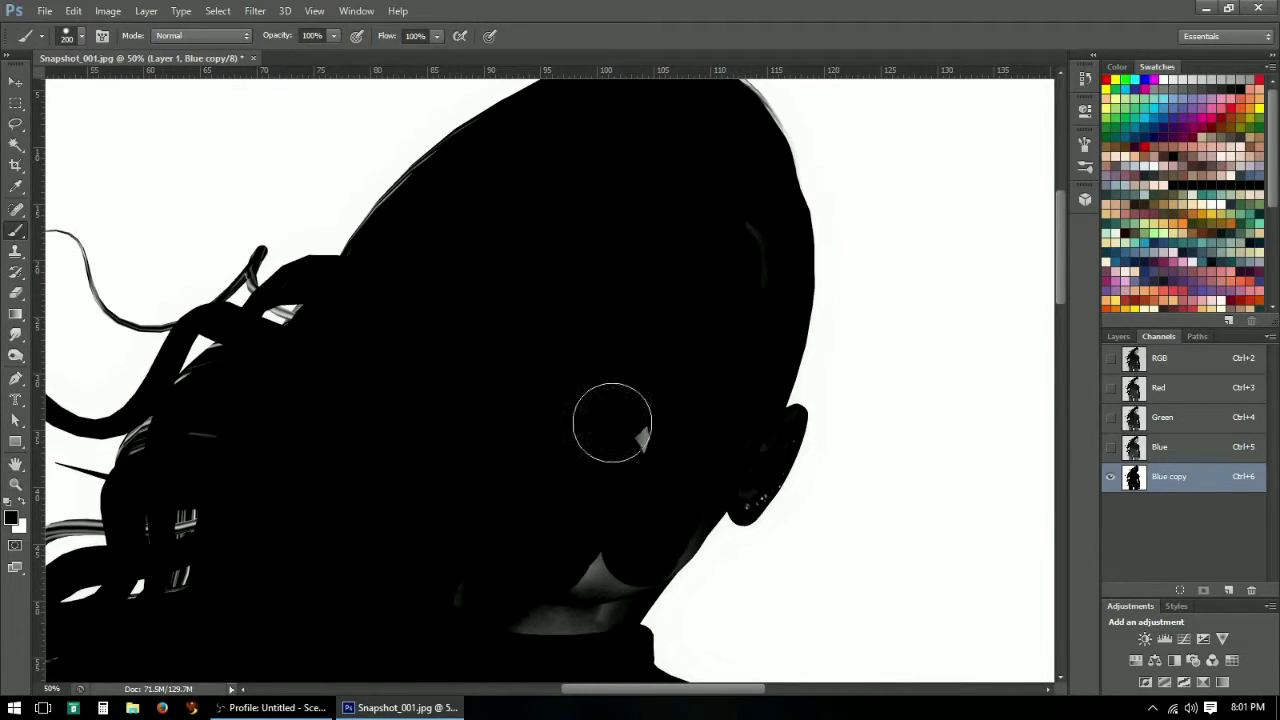
{"action": "key", "text": "bracketleft"}
{"action": "key", "text": "bracketleft"}
{"action": "key", "text": "bracketleft"}
{"action": "key", "text": "bracketleft"}
{"action": "key", "text": "bracketleft"}
{"action": "left_click", "coordinate": [15, 484]}
{"action": "left_click_drag", "start_coordinate": [765, 480], "coordinate": [734, 511]}
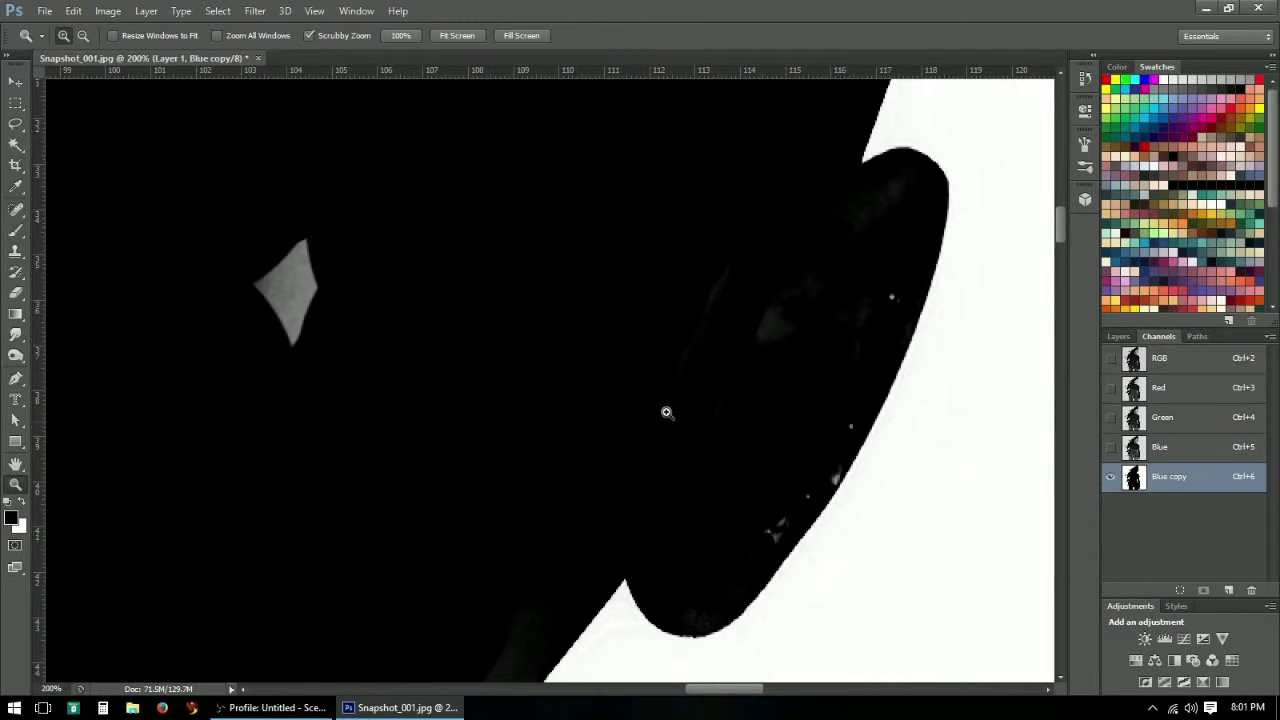
{"action": "left_click_drag", "start_coordinate": [641, 300], "coordinate": [525, 530]}
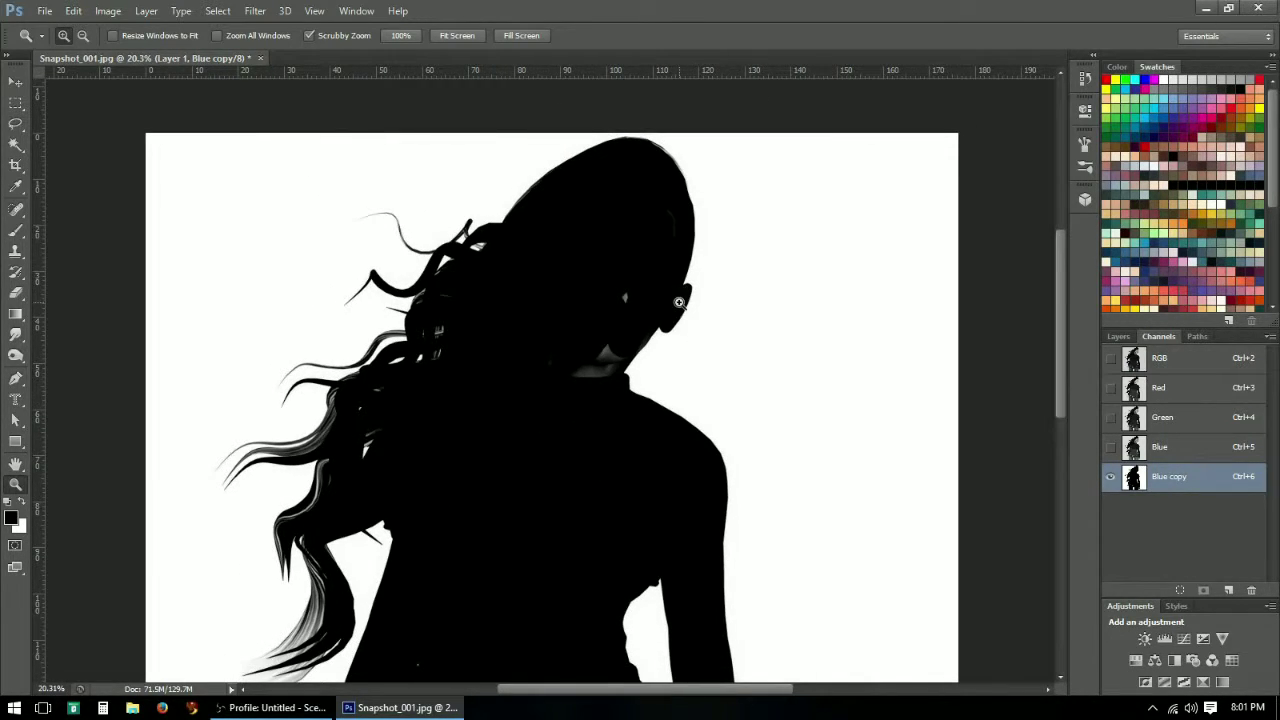
{"action": "left_click", "coordinate": [678, 303]}
{"action": "left_click_drag", "start_coordinate": [681, 309], "coordinate": [678, 317]}
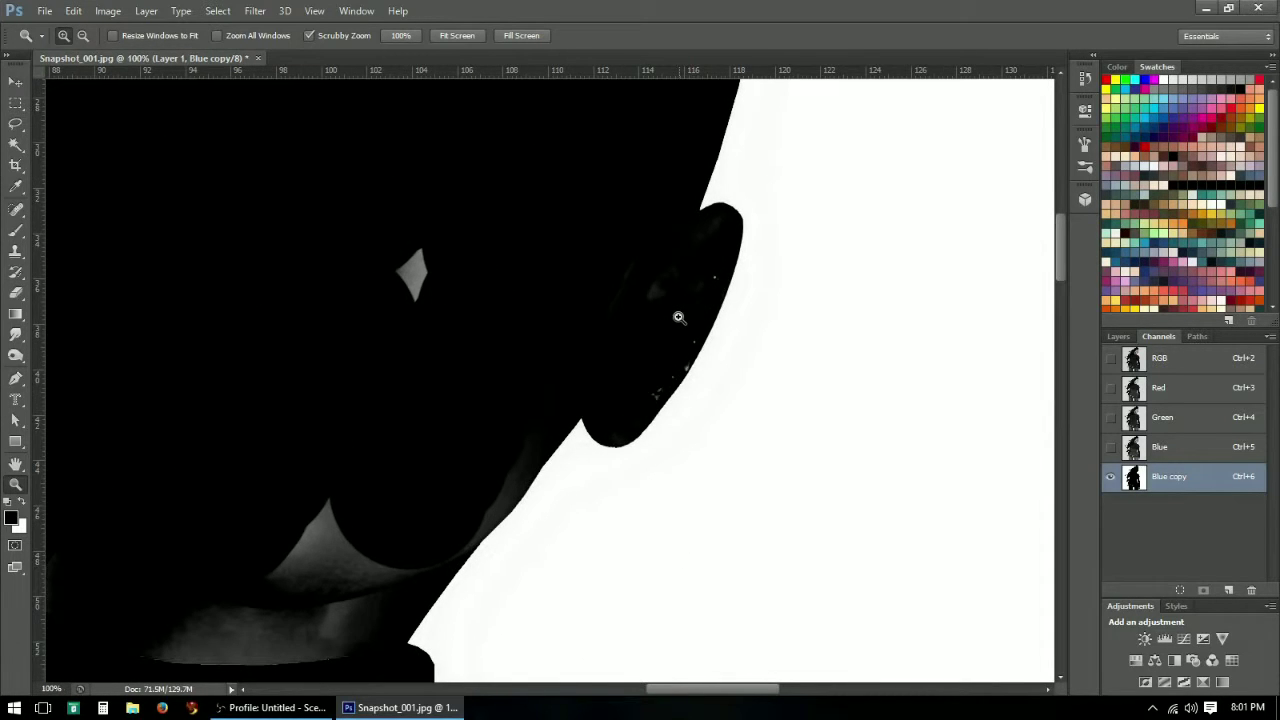
{"action": "left_click", "coordinate": [12, 230]}
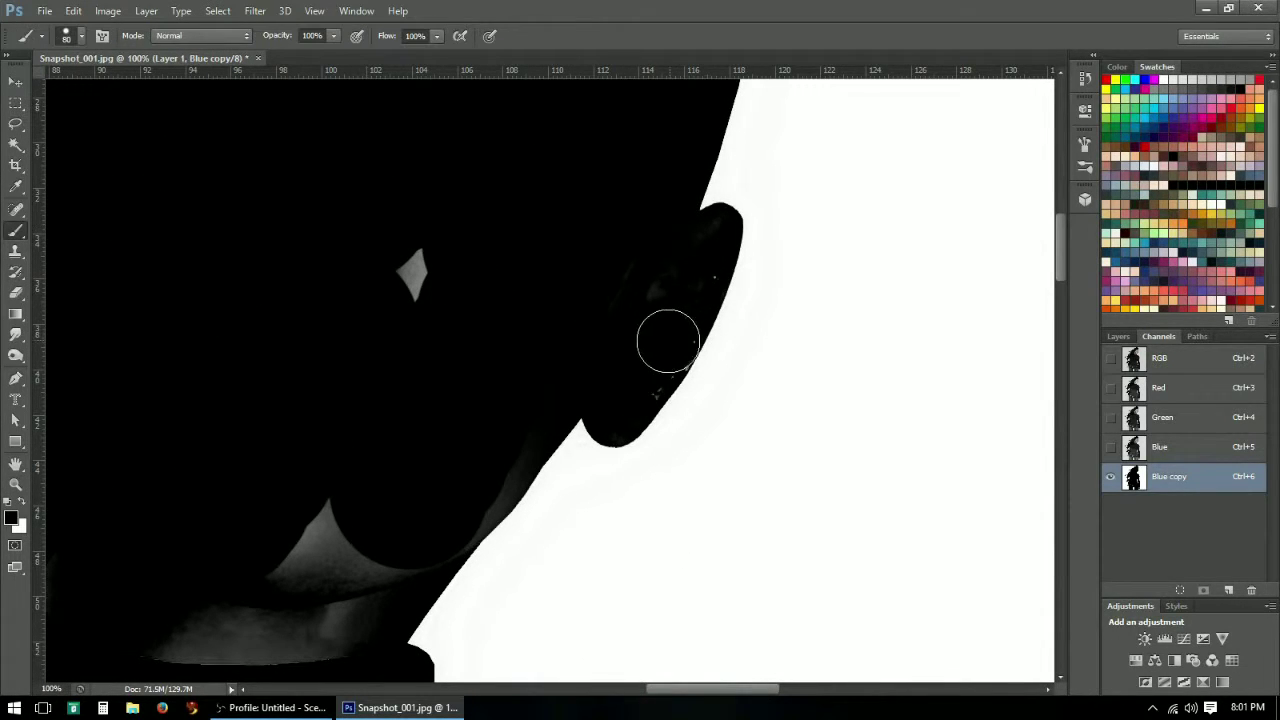
{"action": "mouse_move", "coordinate": [643, 368]}
{"action": "left_mouse_down"}
{"action": "mouse_move", "coordinate": [635, 380]}
{"action": "mouse_move", "coordinate": [702, 249]}
{"action": "mouse_move", "coordinate": [696, 266]}
{"action": "left_mouse_up"}
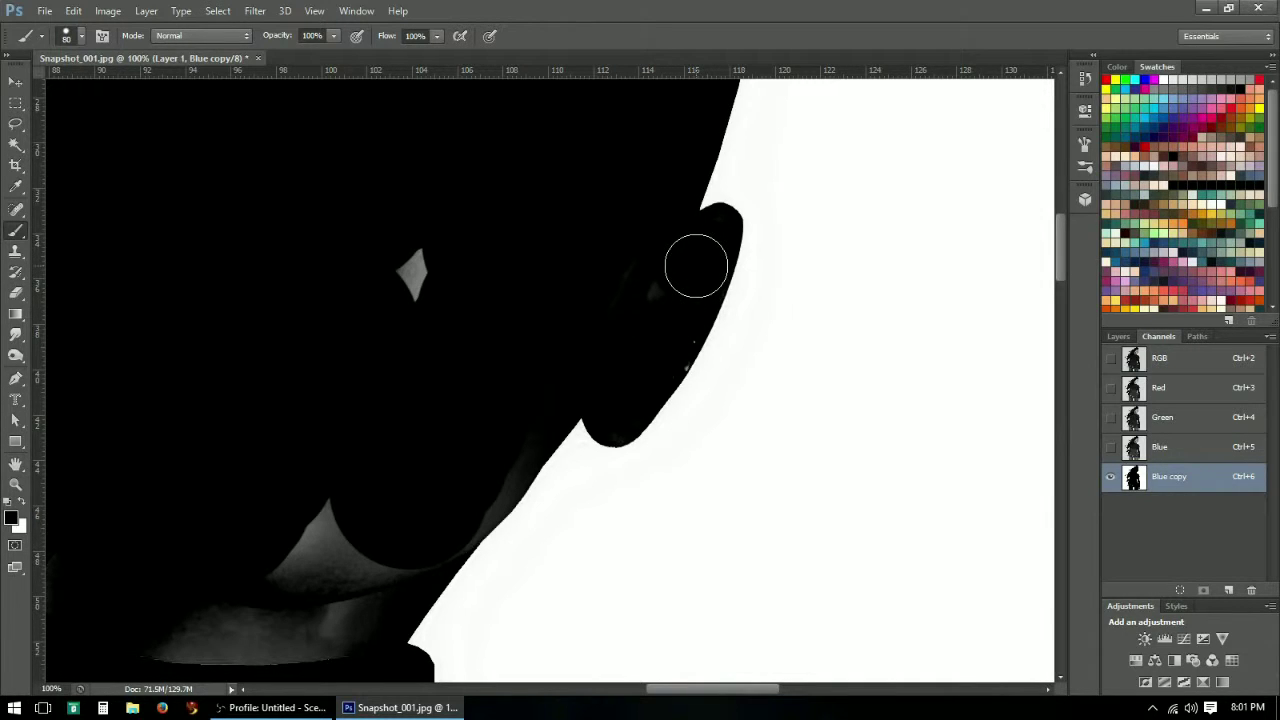
- Reduce the brush to 40 px and paint the leftover patch on the face, the jaw edge, the chin and the neck black
{"action": "key", "text": "bracketleft"}
{"action": "key", "text": "bracketleft"}
{"action": "key", "text": "bracketleft"}
{"action": "left_click_drag", "start_coordinate": [431, 297], "coordinate": [362, 342]}
{"action": "mouse_move", "coordinate": [530, 419]}
{"action": "left_mouse_down"}
{"action": "mouse_move", "coordinate": [503, 478]}
{"action": "mouse_move", "coordinate": [523, 421]}
{"action": "left_mouse_up"}
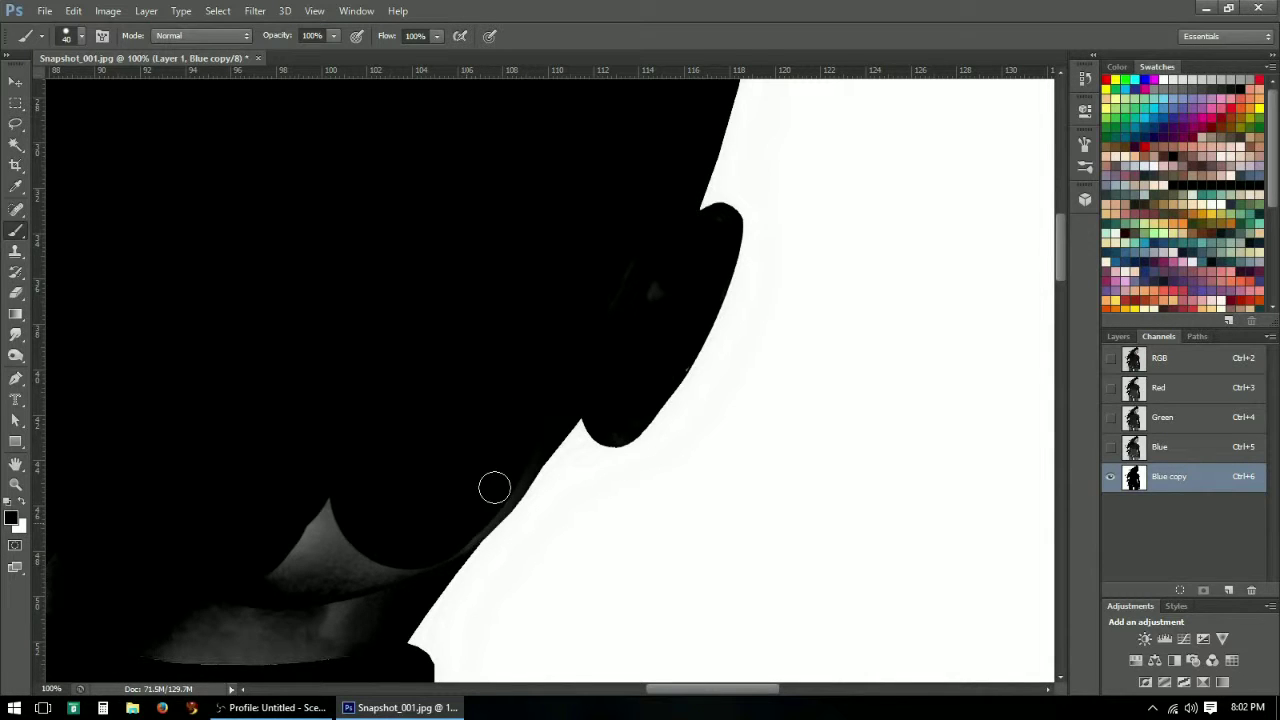
{"action": "left_click_drag", "start_coordinate": [505, 483], "coordinate": [473, 521]}
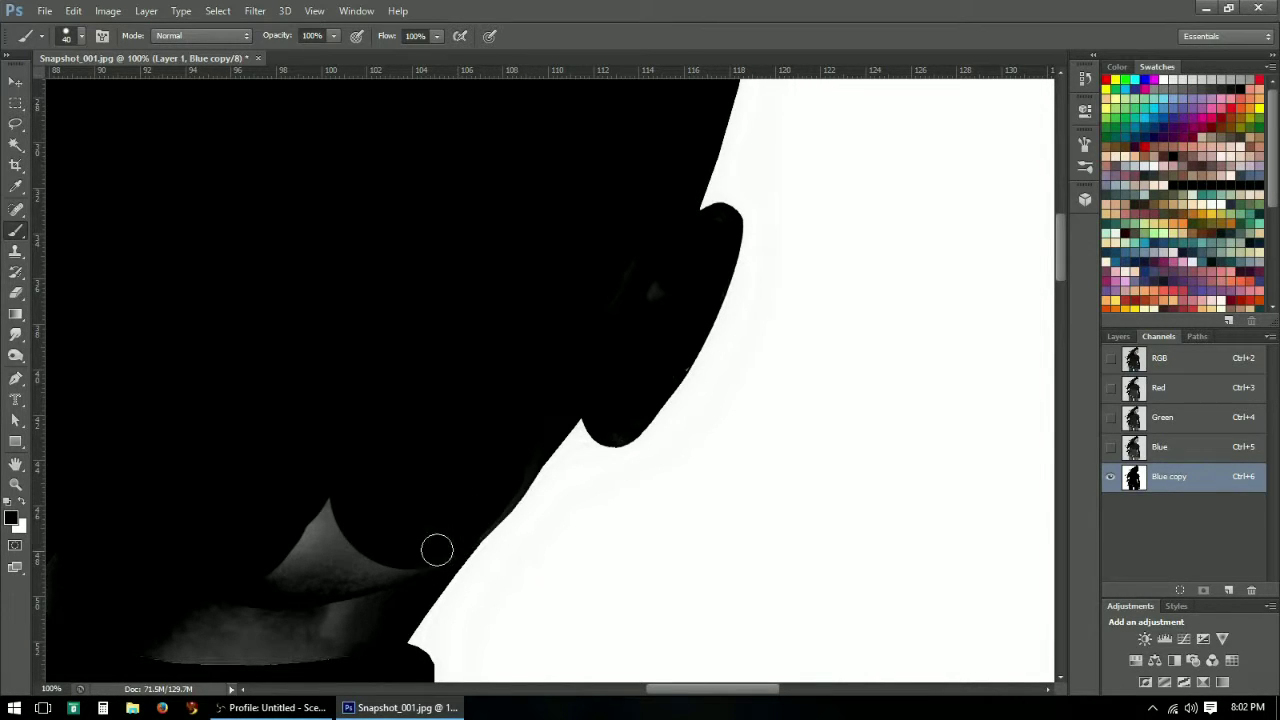
{"action": "mouse_move", "coordinate": [410, 586]}
{"action": "left_mouse_down"}
{"action": "mouse_move", "coordinate": [358, 646]}
{"action": "mouse_move", "coordinate": [383, 579]}
{"action": "mouse_move", "coordinate": [364, 550]}
{"action": "mouse_move", "coordinate": [369, 495]}
{"action": "mouse_move", "coordinate": [274, 574]}
{"action": "mouse_move", "coordinate": [306, 534]}
{"action": "mouse_move", "coordinate": [363, 502]}
{"action": "mouse_move", "coordinate": [321, 574]}
{"action": "mouse_move", "coordinate": [328, 565]}
{"action": "mouse_move", "coordinate": [298, 574]}
{"action": "mouse_move", "coordinate": [328, 537]}
{"action": "mouse_move", "coordinate": [273, 667]}
{"action": "mouse_move", "coordinate": [355, 567]}
{"action": "mouse_move", "coordinate": [329, 644]}
{"action": "mouse_move", "coordinate": [345, 628]}
{"action": "mouse_move", "coordinate": [117, 646]}
{"action": "mouse_move", "coordinate": [169, 635]}
{"action": "mouse_move", "coordinate": [216, 657]}
{"action": "mouse_move", "coordinate": [278, 632]}
{"action": "mouse_move", "coordinate": [263, 580]}
{"action": "left_mouse_up"}
{"action": "key", "text": "bracketright"}
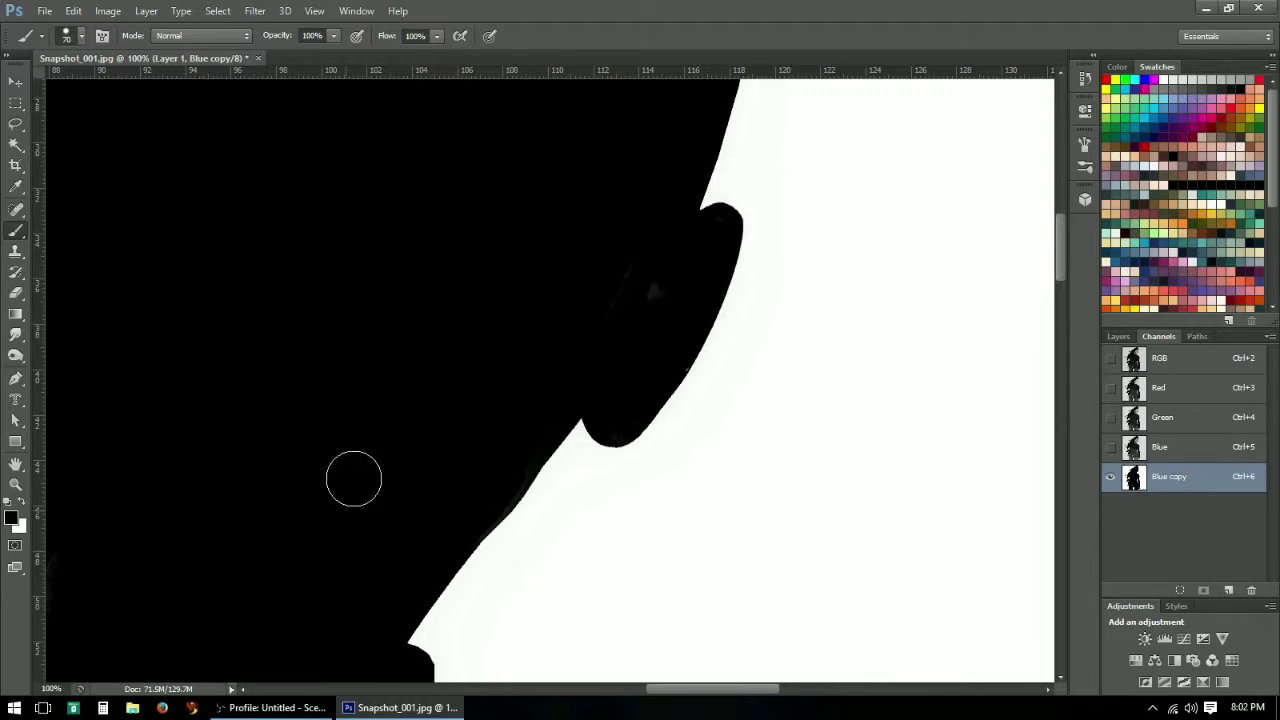
- Examine the figure from the neck down past the arm and belt to the hand for areas that are not solid black
{"action": "left_click_drag", "start_coordinate": [191, 521], "coordinate": [767, 418]}
{"action": "left_click_drag", "start_coordinate": [629, 443], "coordinate": [623, 511]}
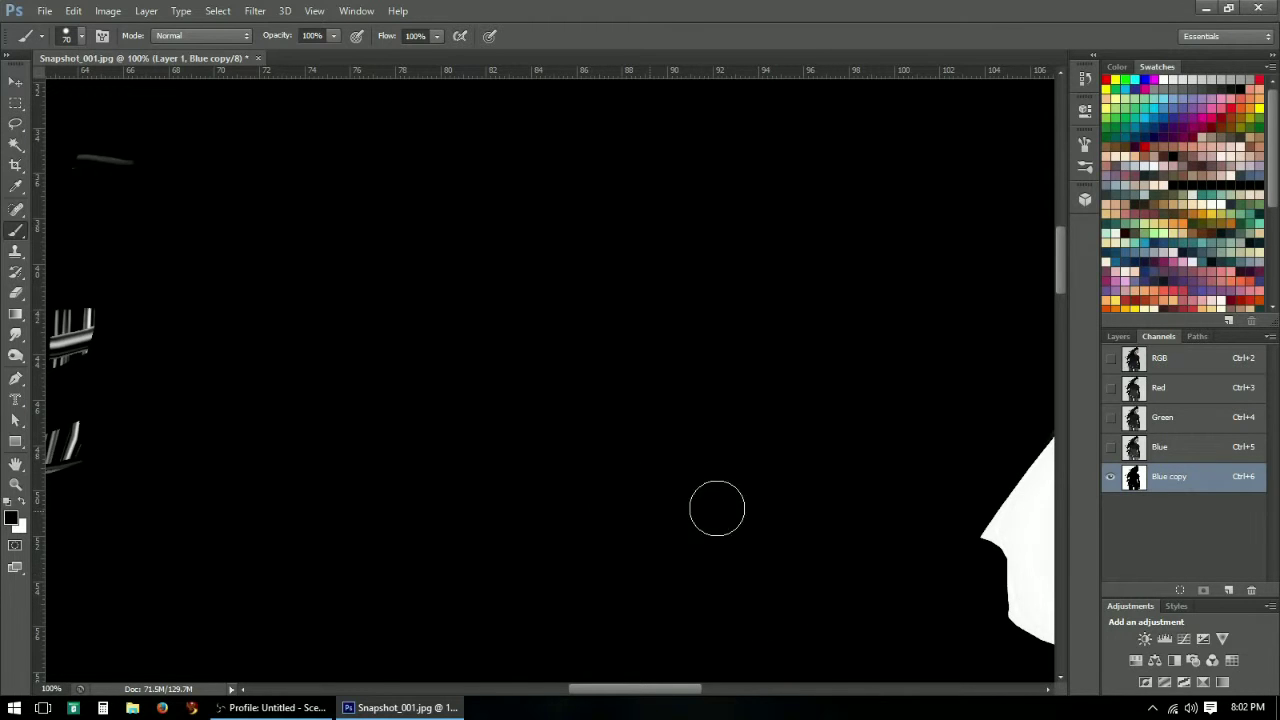
{"action": "left_click_drag", "start_coordinate": [641, 473], "coordinate": [389, 229]}
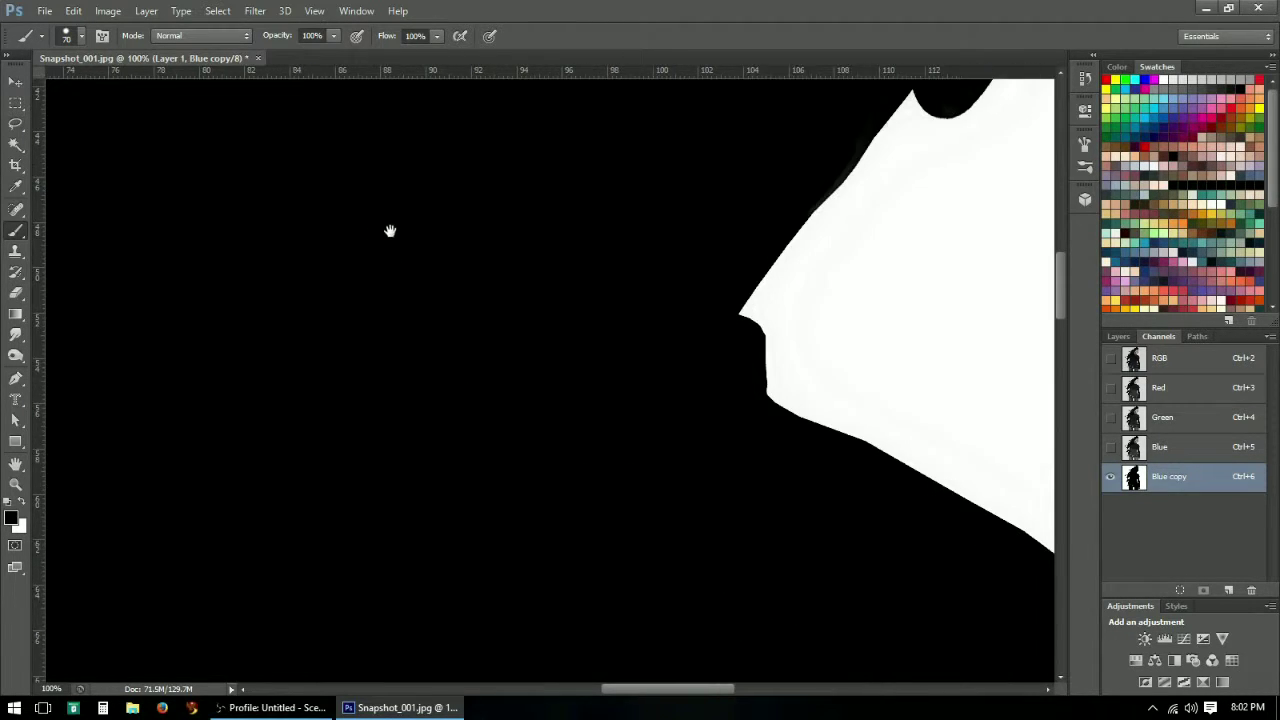
{"action": "left_click_drag", "start_coordinate": [680, 543], "coordinate": [308, 84]}
{"action": "left_click_drag", "start_coordinate": [631, 537], "coordinate": [651, 84]}
{"action": "left_click_drag", "start_coordinate": [569, 449], "coordinate": [603, 255]}
{"action": "left_click_drag", "start_coordinate": [591, 421], "coordinate": [514, 97]}
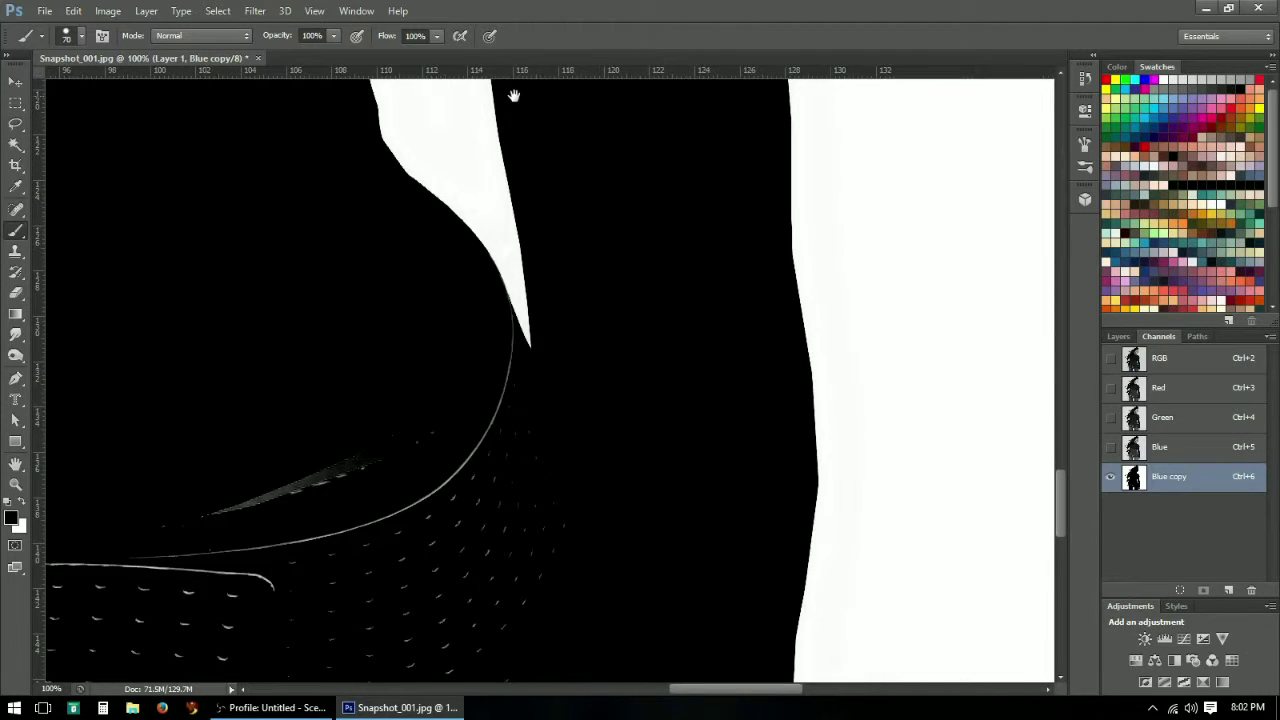
{"action": "mouse_move", "coordinate": [455, 510]}
{"action": "left_mouse_down"}
{"action": "mouse_move", "coordinate": [443, 375]}
{"action": "mouse_move", "coordinate": [489, 323]}
{"action": "mouse_move", "coordinate": [460, 214]}
{"action": "left_mouse_up"}
{"action": "mouse_move", "coordinate": [720, 609]}
{"action": "left_mouse_down"}
{"action": "mouse_move", "coordinate": [629, 149]}
{"action": "mouse_move", "coordinate": [640, 208]}
{"action": "left_mouse_up"}
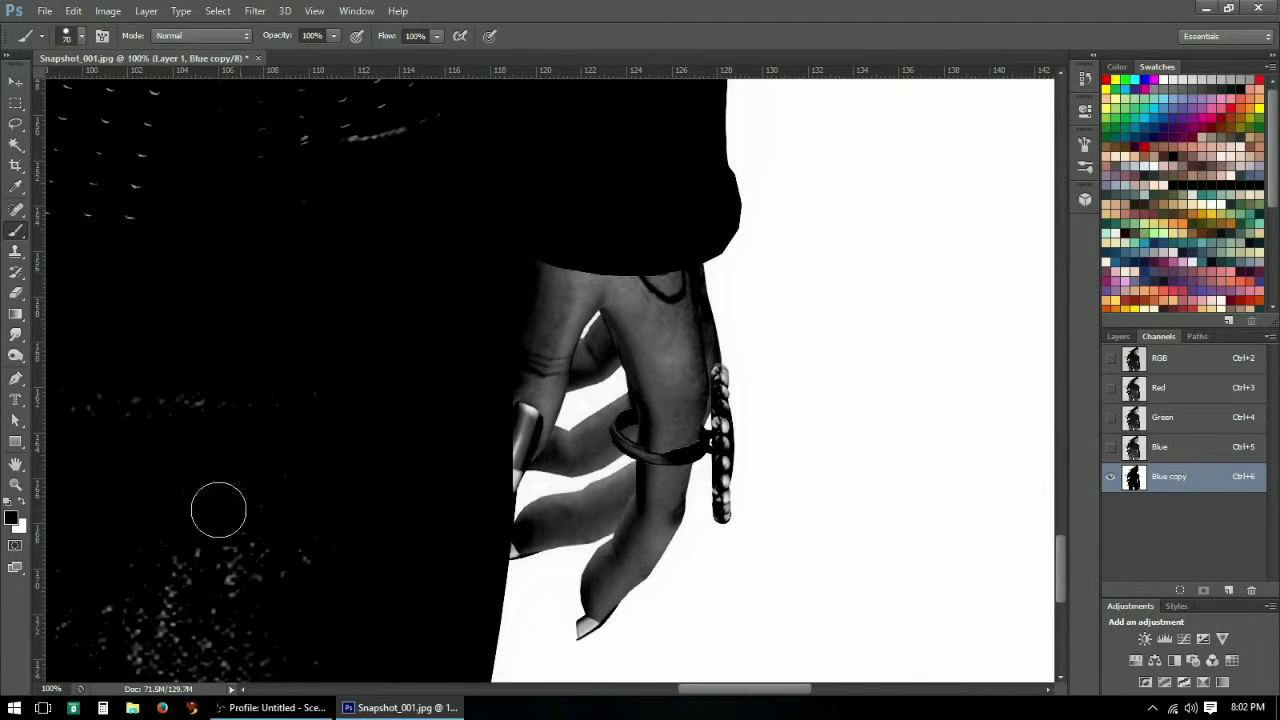
- Select the white background around the hand and the gaps between its fingers with the Magic Wand at tolerance 32
{"action": "left_click", "coordinate": [15, 146]}
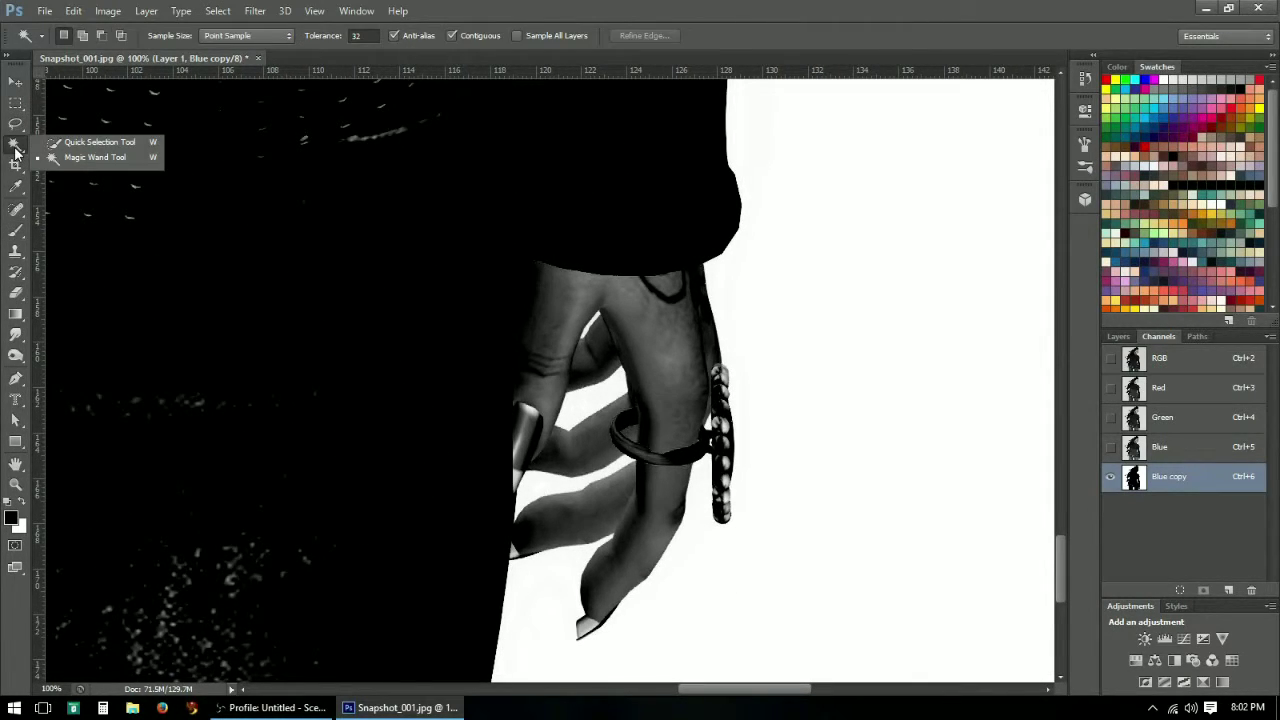
{"action": "left_click", "coordinate": [72, 160]}
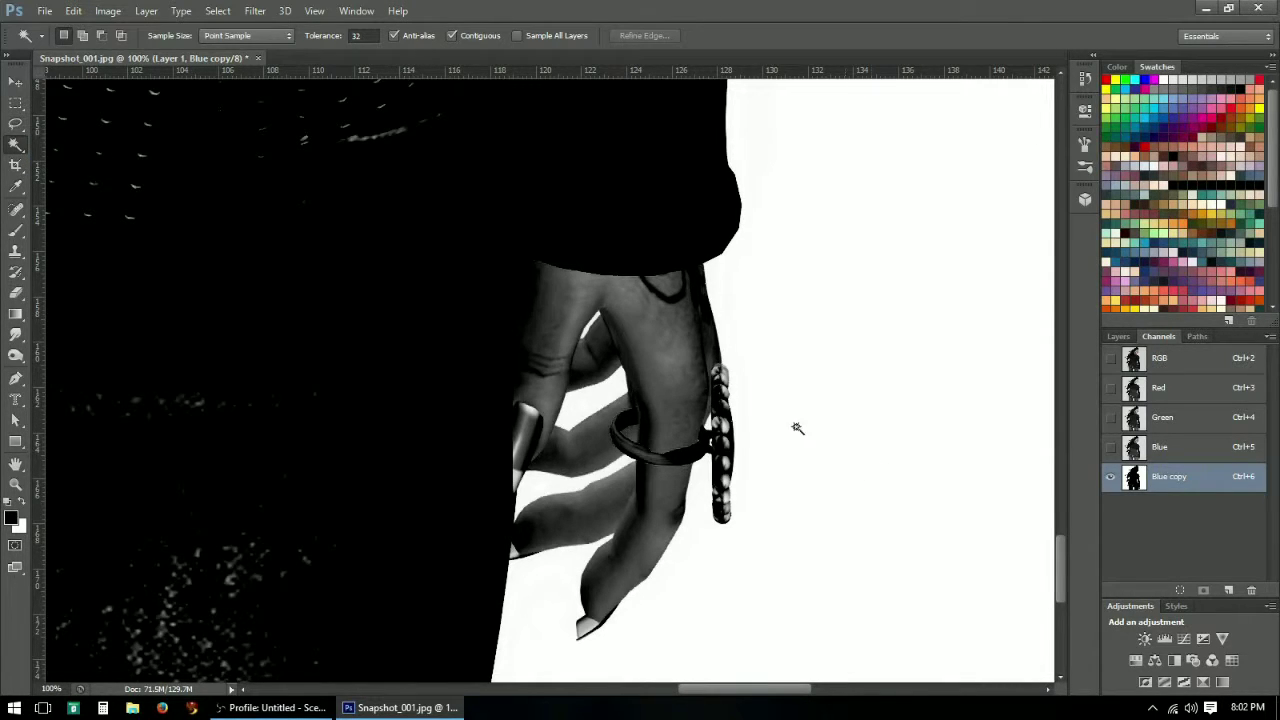
{"action": "left_click", "coordinate": [593, 319]}
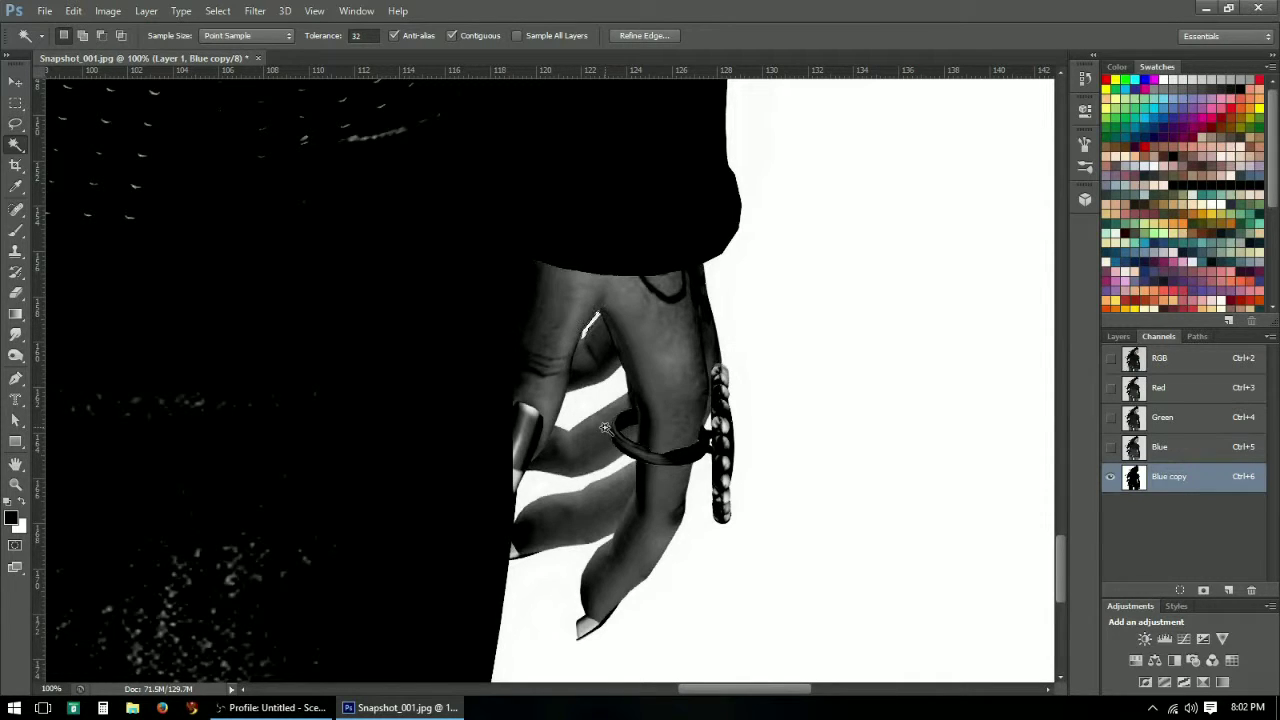
{"action": "key", "text": "shift"}
{"action": "left_click", "coordinate": [600, 405], "text": "shift"}
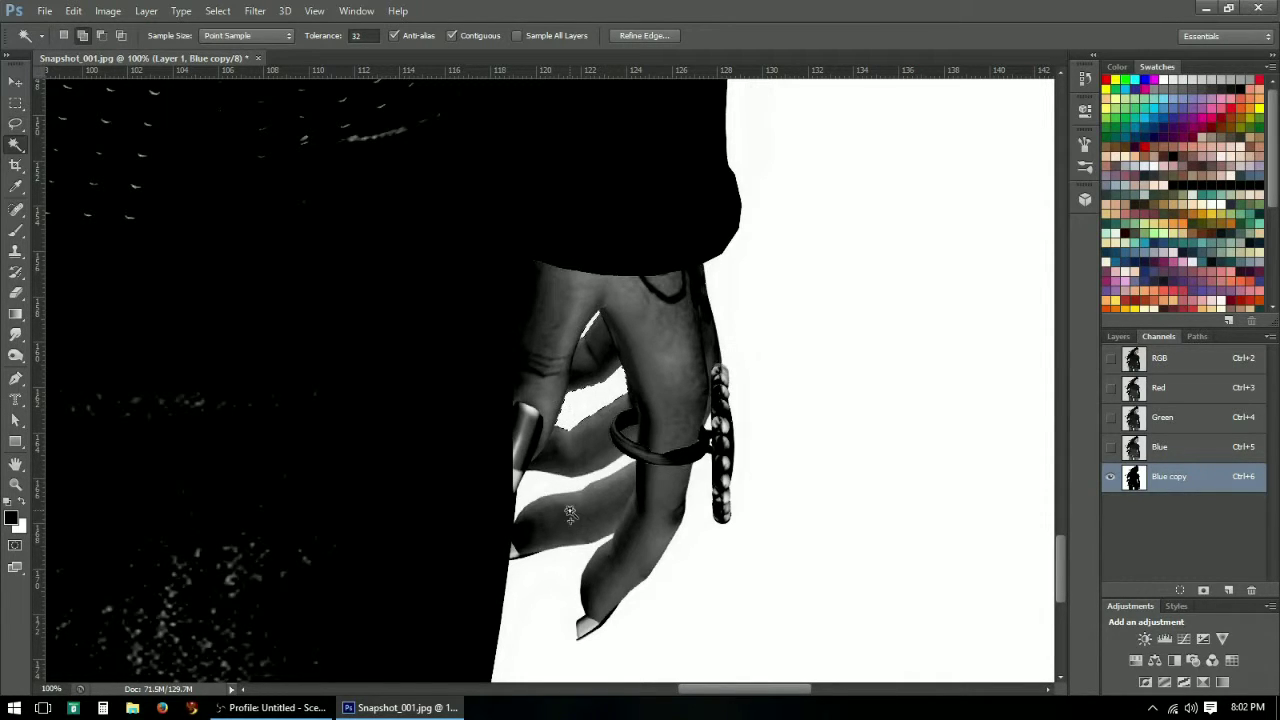
{"action": "left_click", "coordinate": [559, 484], "text": "shift"}
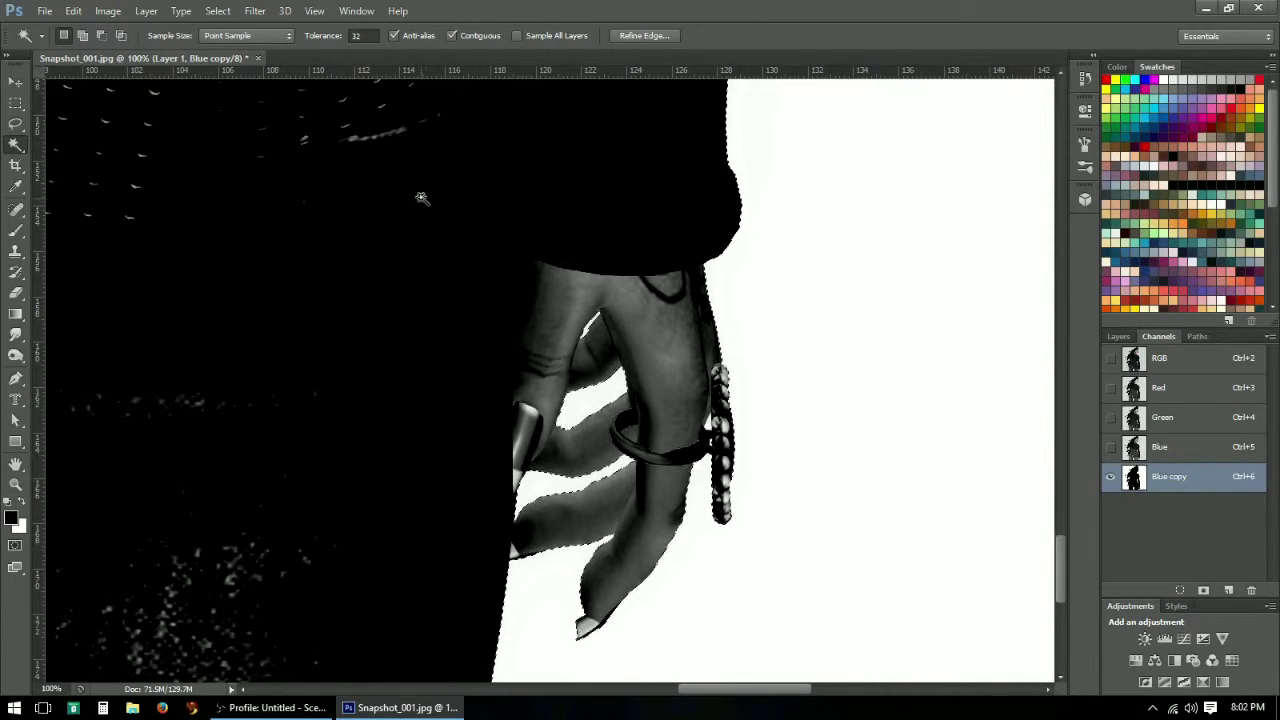
{"action": "left_click", "coordinate": [217, 11]}
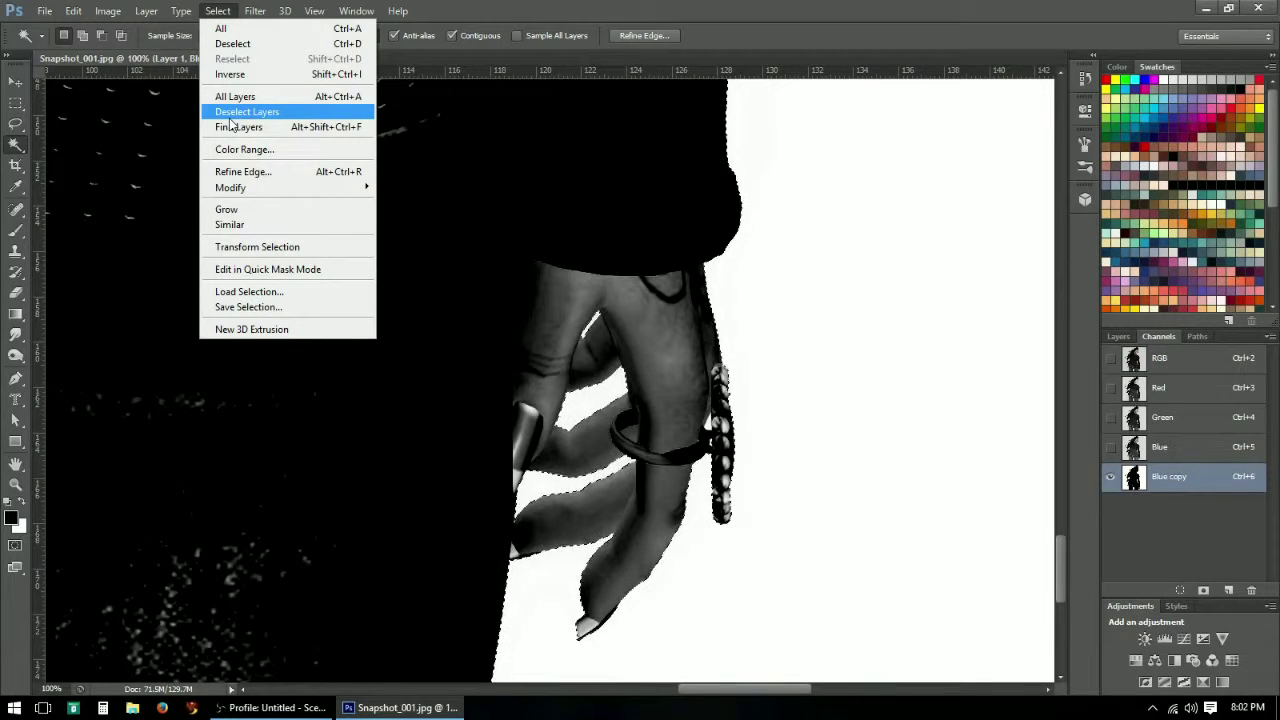
{"action": "left_click", "coordinate": [603, 398]}
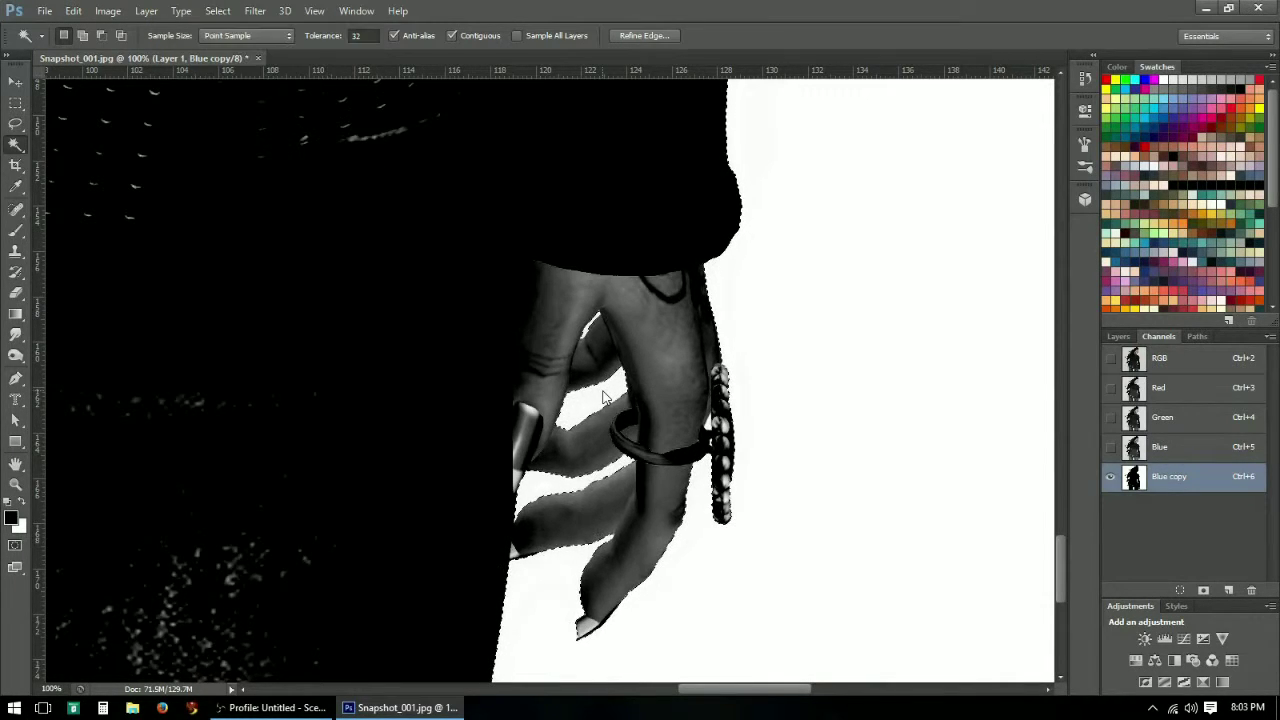
- Invert the selection and paint the hand, fingers, ring and hanging jewellery solid black with the Brush tool
{"action": "left_click", "coordinate": [16, 230]}
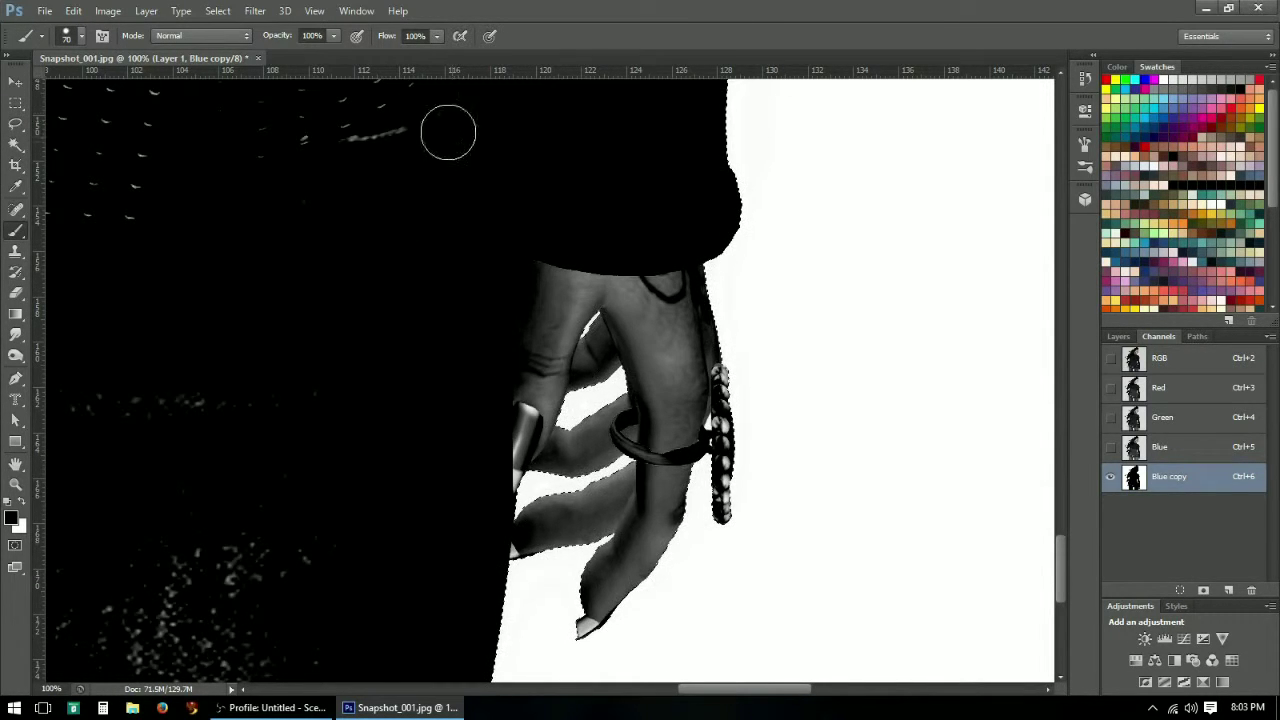
{"action": "left_click", "coordinate": [211, 10]}
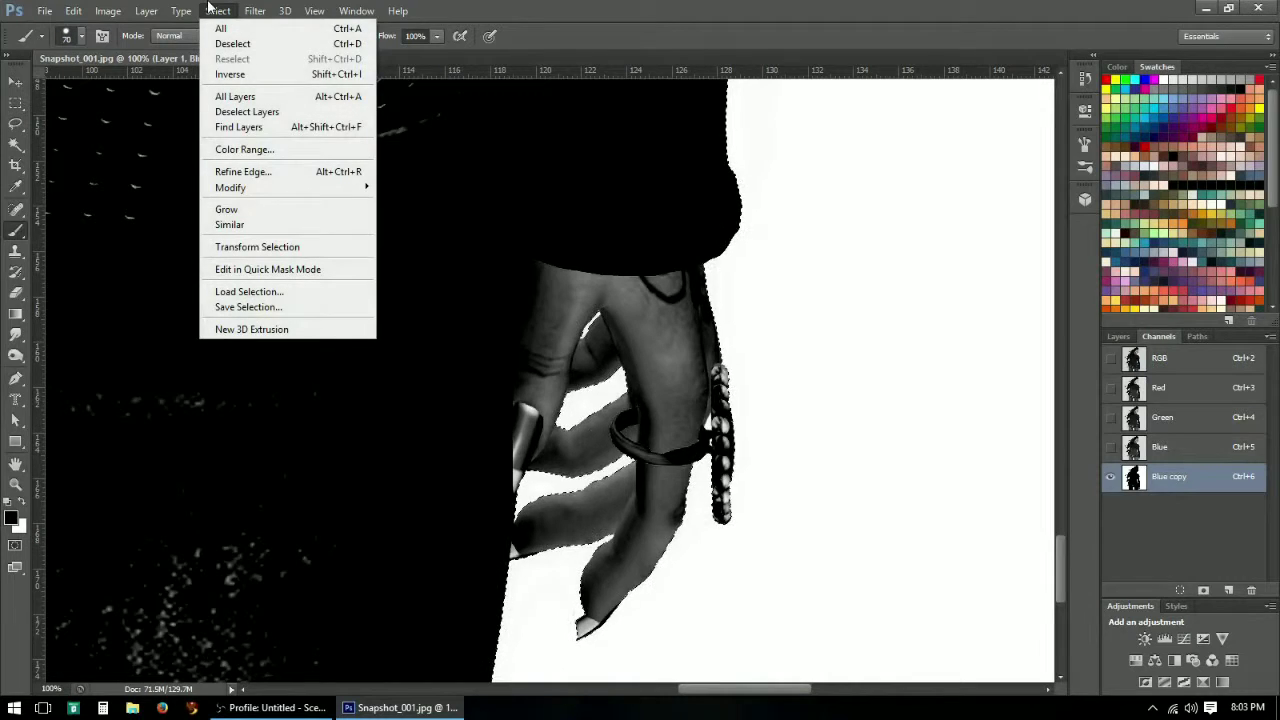
{"action": "left_click", "coordinate": [235, 74]}
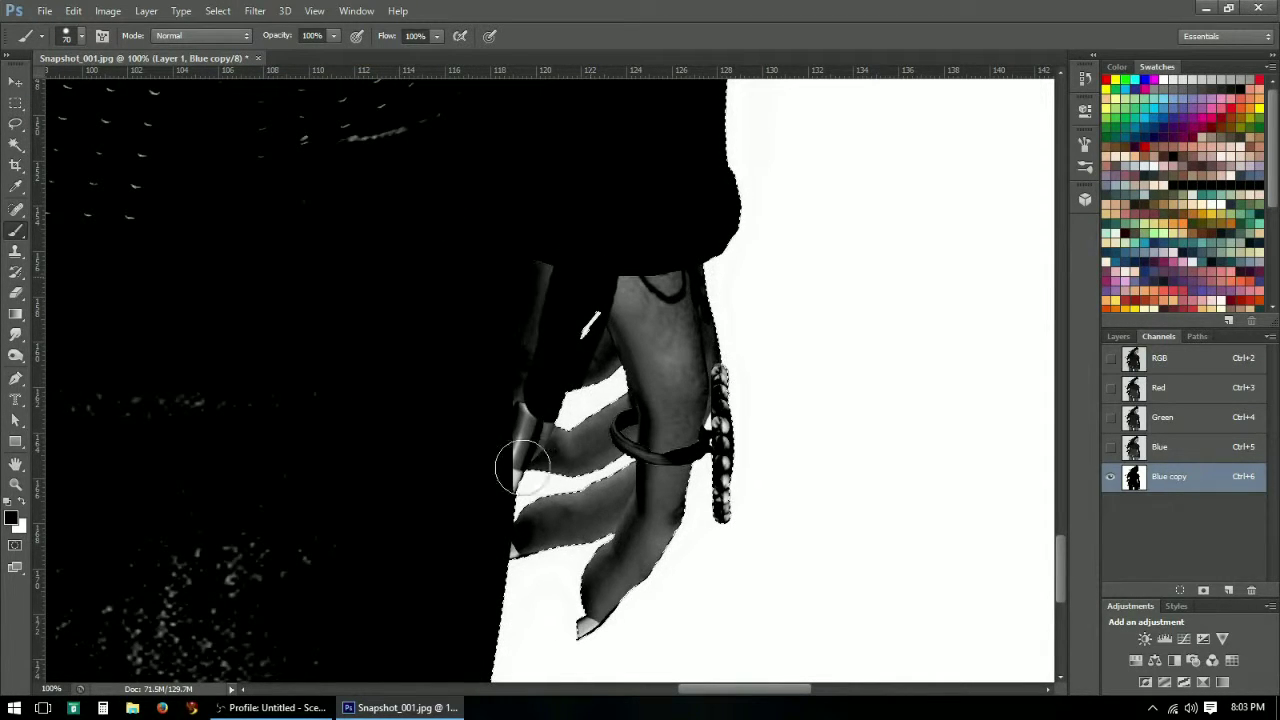
{"action": "left_click_drag", "start_coordinate": [610, 308], "coordinate": [637, 388]}
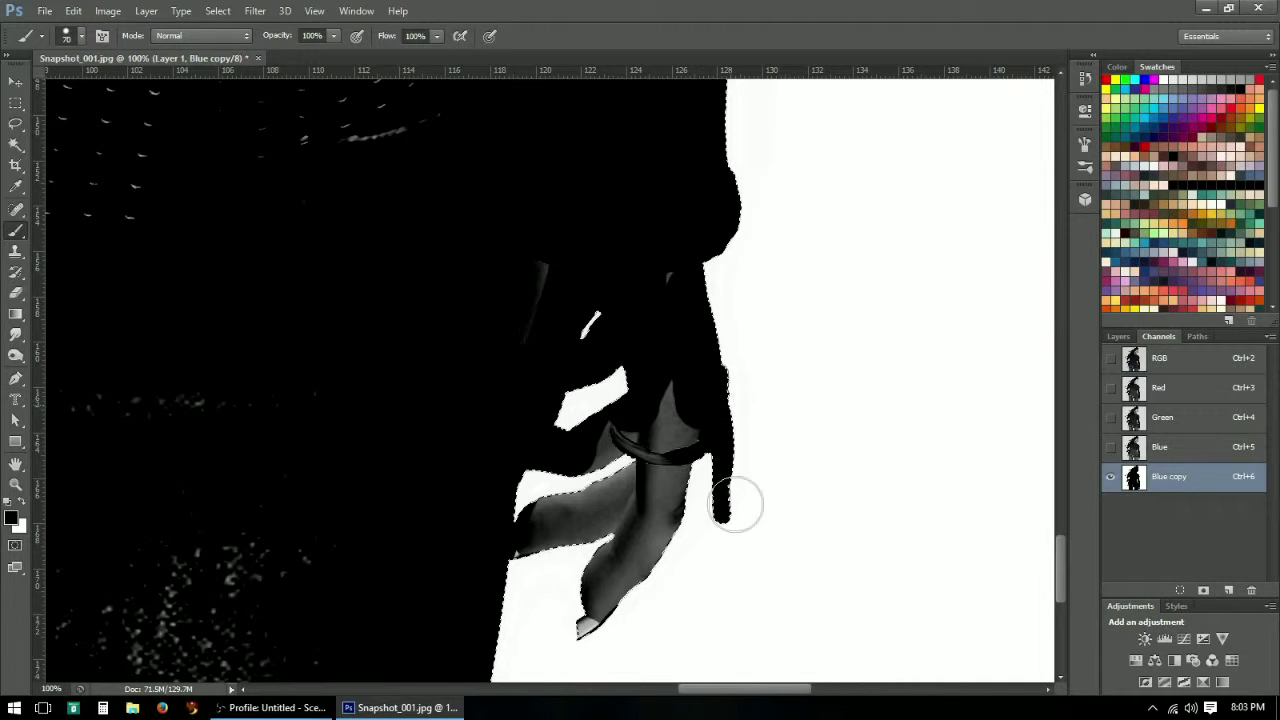
{"action": "mouse_move", "coordinate": [705, 475]}
{"action": "left_mouse_down"}
{"action": "mouse_move", "coordinate": [694, 386]}
{"action": "mouse_move", "coordinate": [578, 600]}
{"action": "mouse_move", "coordinate": [537, 429]}
{"action": "mouse_move", "coordinate": [524, 603]}
{"action": "mouse_move", "coordinate": [639, 606]}
{"action": "mouse_move", "coordinate": [665, 584]}
{"action": "mouse_move", "coordinate": [706, 434]}
{"action": "left_mouse_up"}
{"action": "mouse_move", "coordinate": [675, 512]}
{"action": "left_mouse_down"}
{"action": "mouse_move", "coordinate": [825, 231]}
{"action": "mouse_move", "coordinate": [400, 319]}
{"action": "mouse_move", "coordinate": [532, 405]}
{"action": "mouse_move", "coordinate": [375, 490]}
{"action": "mouse_move", "coordinate": [605, 517]}
{"action": "mouse_move", "coordinate": [133, 532]}
{"action": "mouse_move", "coordinate": [339, 472]}
{"action": "mouse_move", "coordinate": [400, 361]}
{"action": "left_mouse_up"}
- Paint black over the light lines along the belt's upper edge, the streak above it and the nearest dots
{"action": "key", "text": "space"}
{"action": "mouse_move", "coordinate": [362, 453]}
{"action": "left_mouse_down"}
{"action": "mouse_move", "coordinate": [557, 517]}
{"action": "mouse_move", "coordinate": [597, 620]}
{"action": "mouse_move", "coordinate": [654, 671]}
{"action": "mouse_move", "coordinate": [834, 519]}
{"action": "mouse_move", "coordinate": [843, 571]}
{"action": "mouse_move", "coordinate": [906, 691]}
{"action": "mouse_move", "coordinate": [891, 663]}
{"action": "left_mouse_up"}
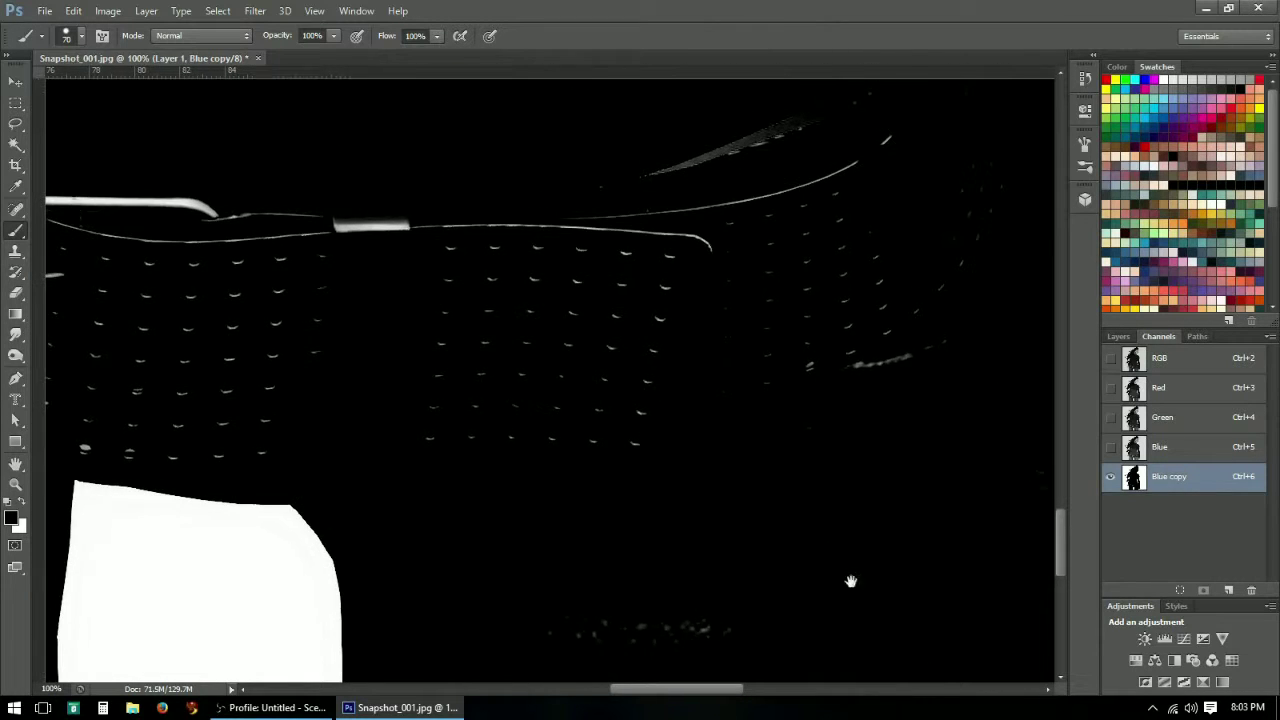
{"action": "left_click_drag", "start_coordinate": [379, 235], "coordinate": [66, 214]}
{"action": "left_click_drag", "start_coordinate": [734, 231], "coordinate": [830, 165]}
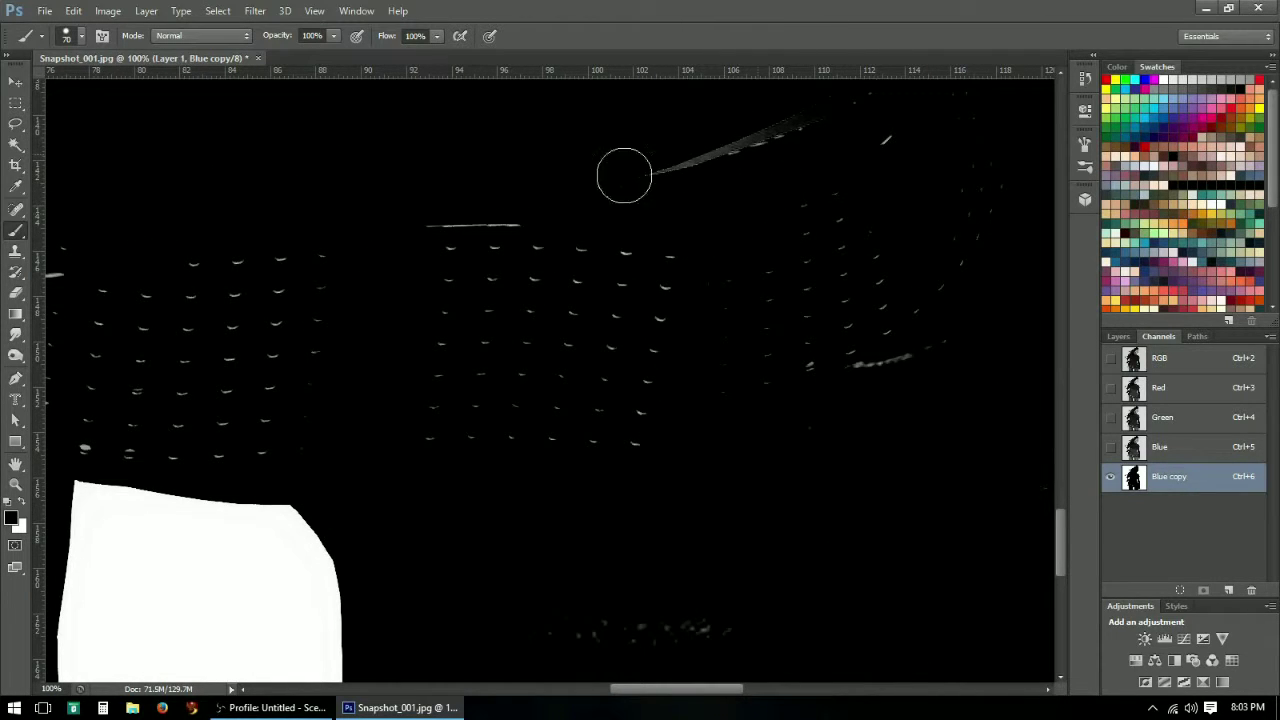
{"action": "left_click_drag", "start_coordinate": [623, 177], "coordinate": [774, 149]}
{"action": "mouse_move", "coordinate": [522, 264]}
{"action": "left_mouse_down"}
{"action": "mouse_move", "coordinate": [487, 257]}
{"action": "mouse_move", "coordinate": [461, 231]}
{"action": "left_mouse_up"}
- Try to paint the inner edge of the right-hand thigh black with the Brush tool without a selection, and undo the stroke
{"action": "left_click", "coordinate": [15, 484]}
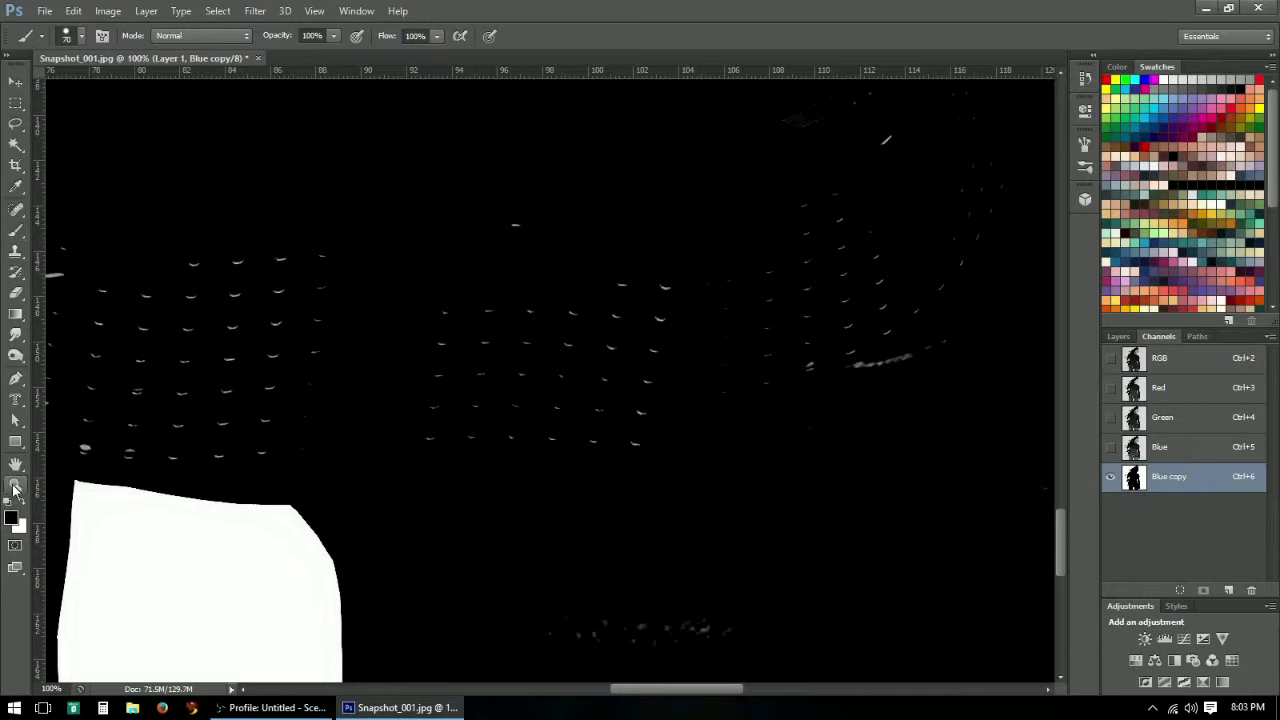
{"action": "left_click", "coordinate": [612, 324], "text": "alt"}
{"action": "left_click", "coordinate": [617, 323], "text": "alt"}
{"action": "left_click", "coordinate": [617, 323], "text": "alt"}
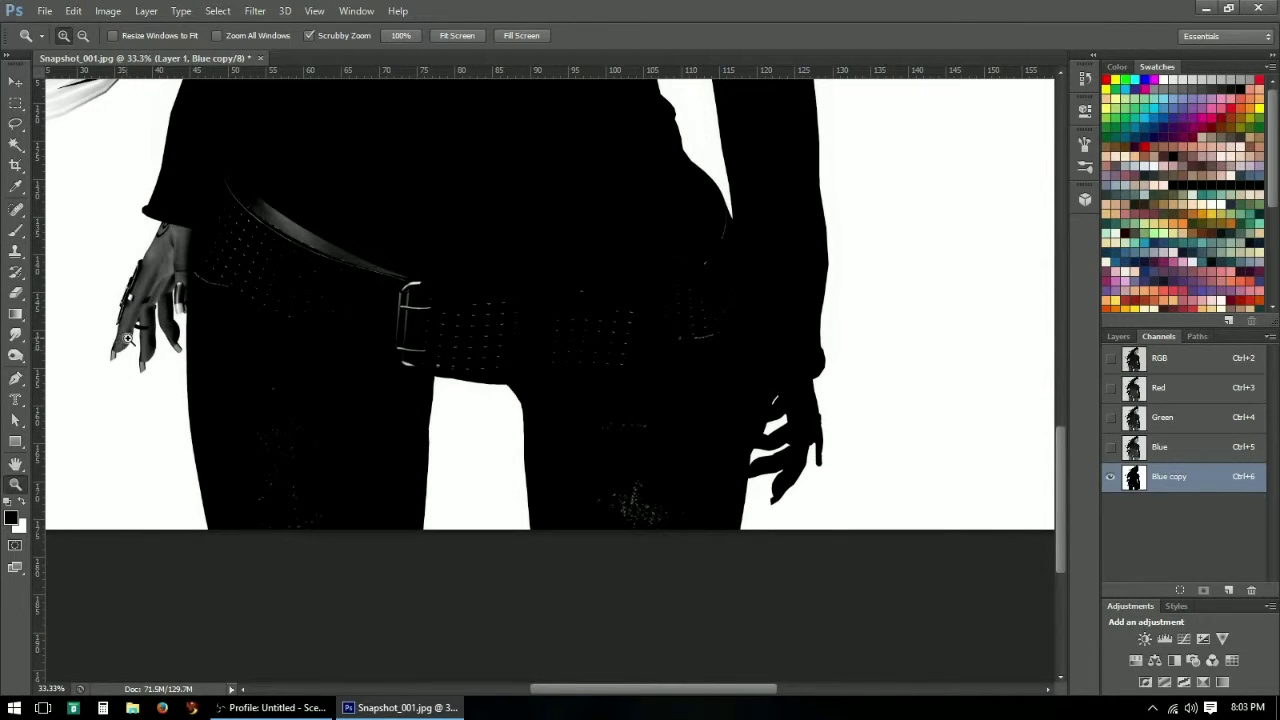
{"action": "scroll", "coordinate": [127, 339], "scroll_direction": "up", "scroll_amount": 2}
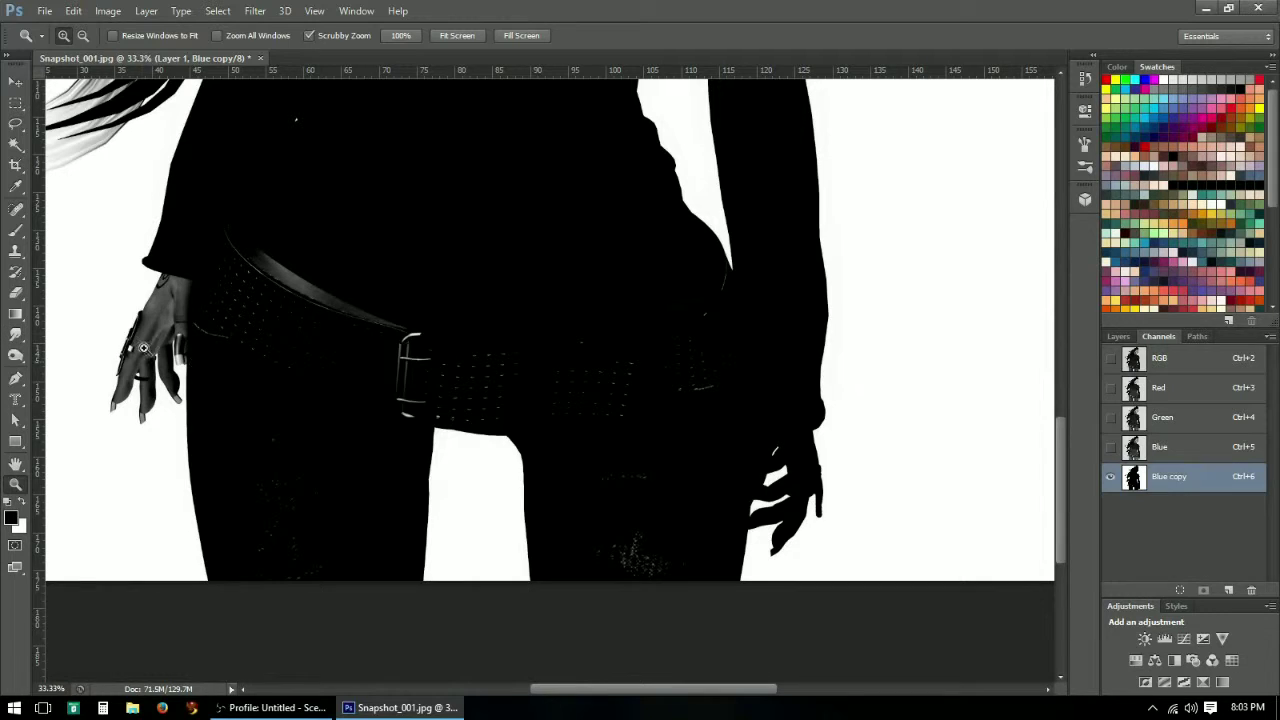
{"action": "left_click", "coordinate": [16, 229]}
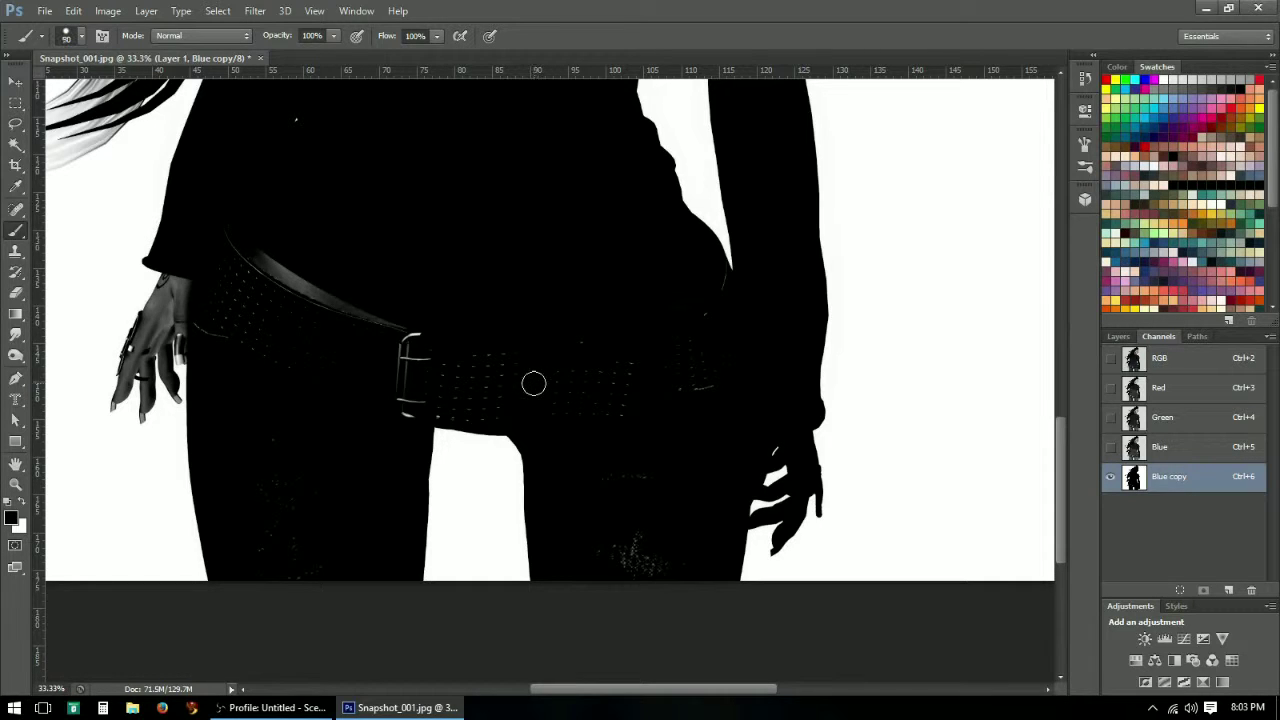
{"action": "left_click_drag", "start_coordinate": [545, 500], "coordinate": [543, 592]}
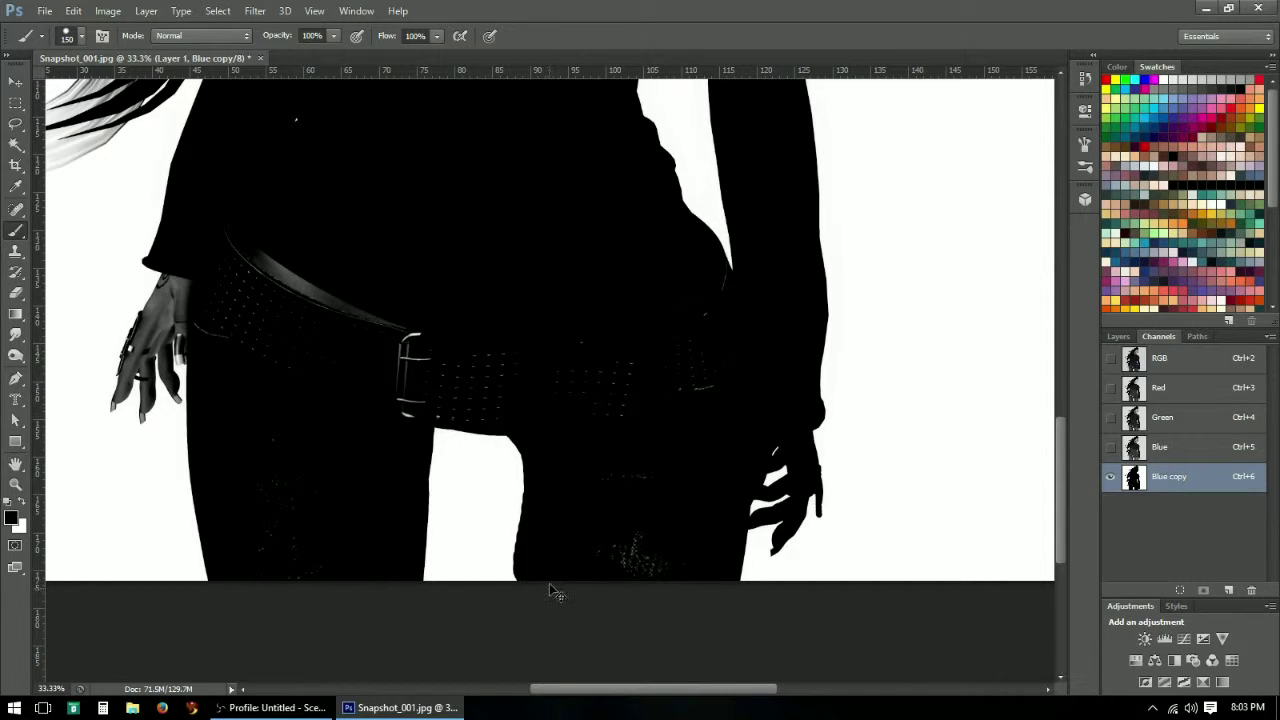
{"action": "key", "text": "ctrl+z"}
- Select the white gap between the legs and the background around the figure with the Magic Wand at tolerance 32, and invert the selection
{"action": "left_click", "coordinate": [15, 146]}
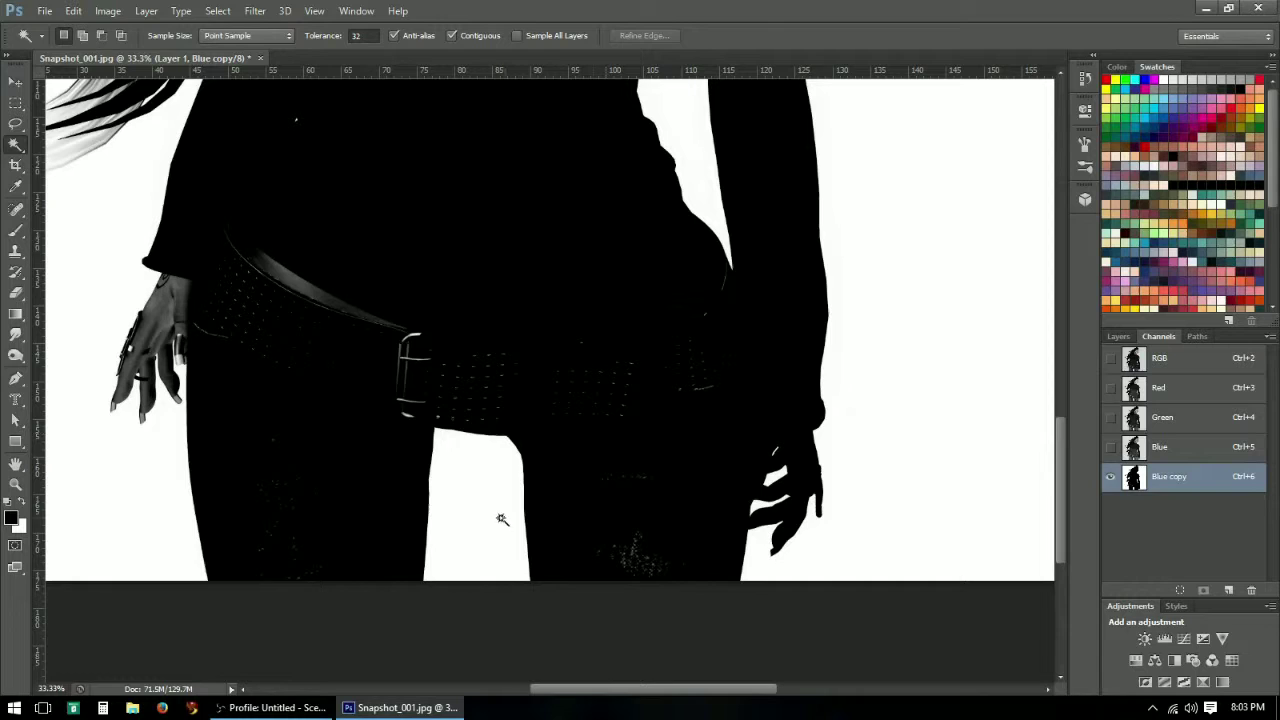
{"action": "left_click", "coordinate": [490, 498]}
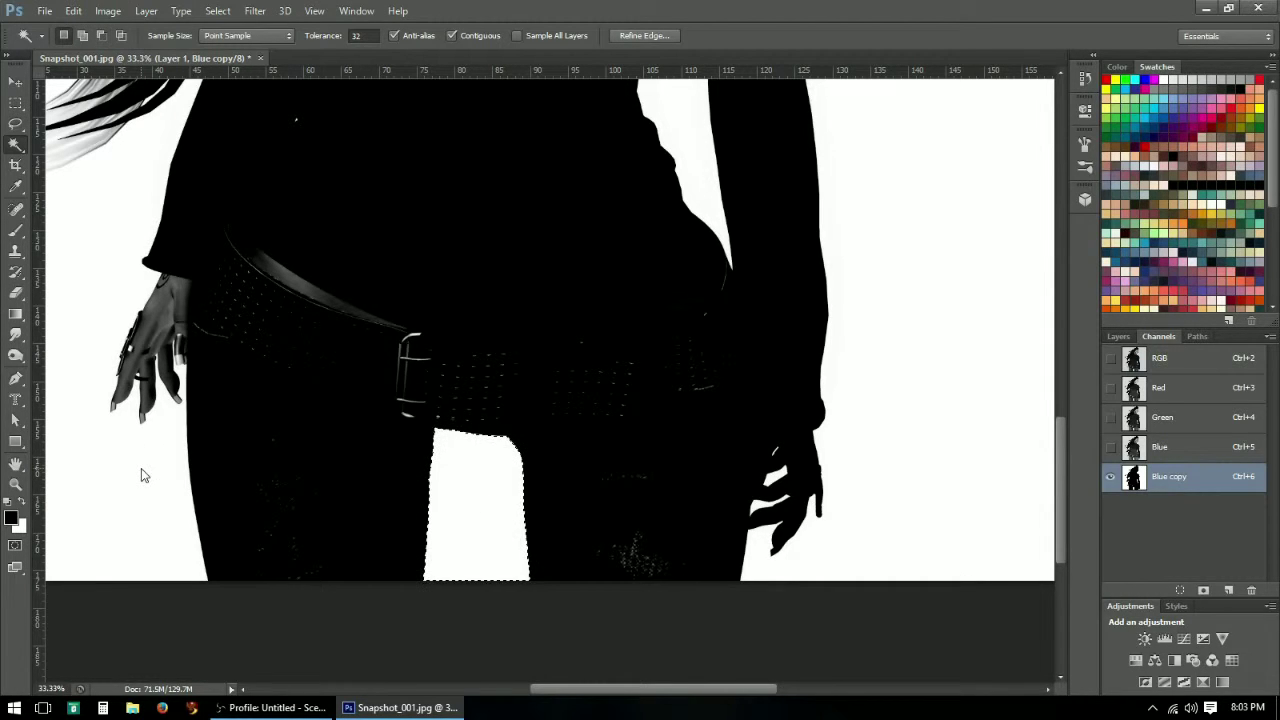
{"action": "key", "text": "alt"}
{"action": "left_click", "coordinate": [219, 11]}
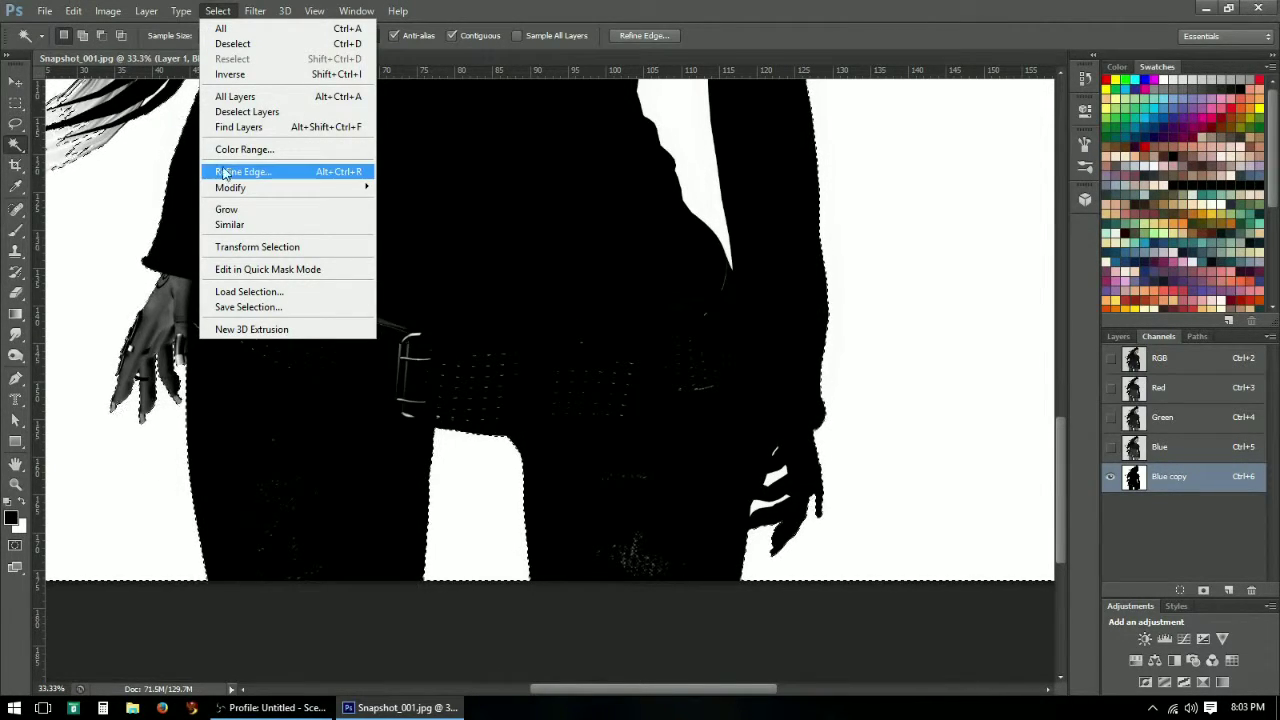
{"action": "left_click", "coordinate": [226, 70]}
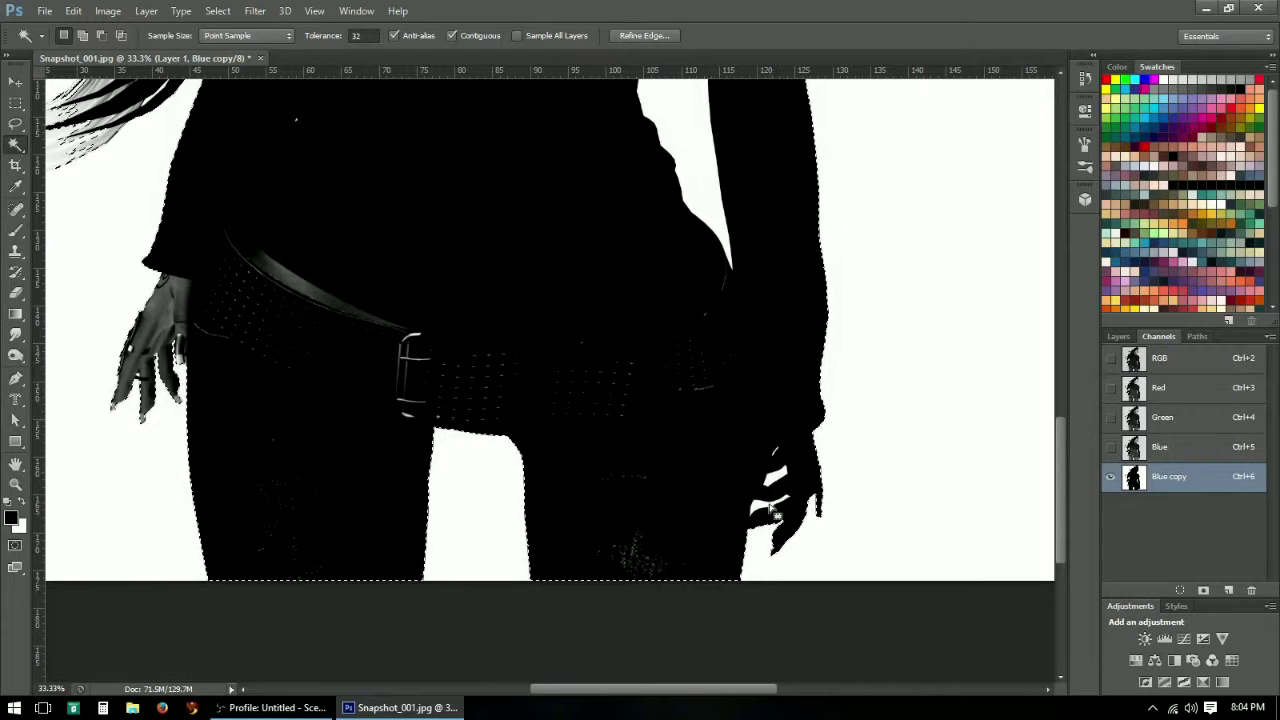
- Try to paint the belt, buckle and grey hand black with a size 150 brush inside the selection, and undo the strokes
{"action": "key", "text": "b"}
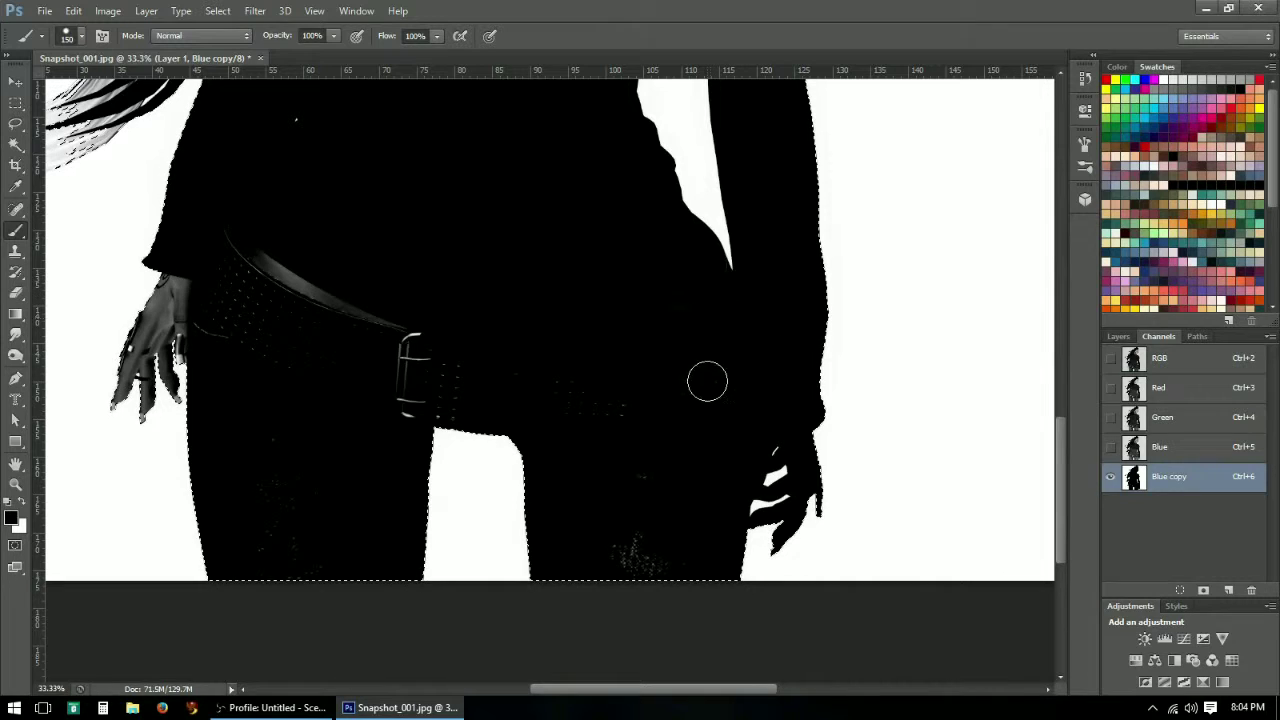
{"action": "mouse_move", "coordinate": [320, 330]}
{"action": "left_mouse_down"}
{"action": "mouse_move", "coordinate": [466, 323]}
{"action": "mouse_move", "coordinate": [300, 338]}
{"action": "left_mouse_up"}
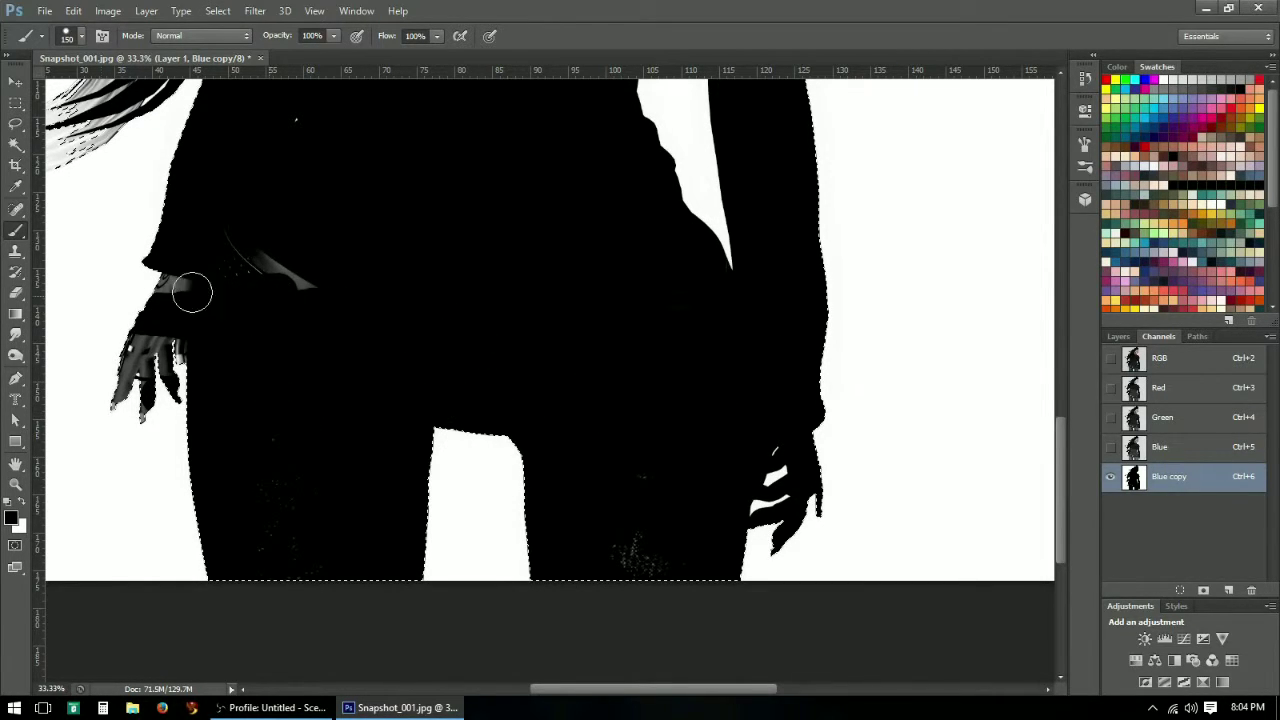
{"action": "mouse_move", "coordinate": [154, 393]}
{"action": "left_mouse_down"}
{"action": "mouse_move", "coordinate": [118, 424]}
{"action": "mouse_move", "coordinate": [187, 410]}
{"action": "mouse_move", "coordinate": [276, 429]}
{"action": "mouse_move", "coordinate": [181, 383]}
{"action": "mouse_move", "coordinate": [144, 343]}
{"action": "mouse_move", "coordinate": [35, 280]}
{"action": "mouse_move", "coordinate": [124, 250]}
{"action": "left_mouse_up"}
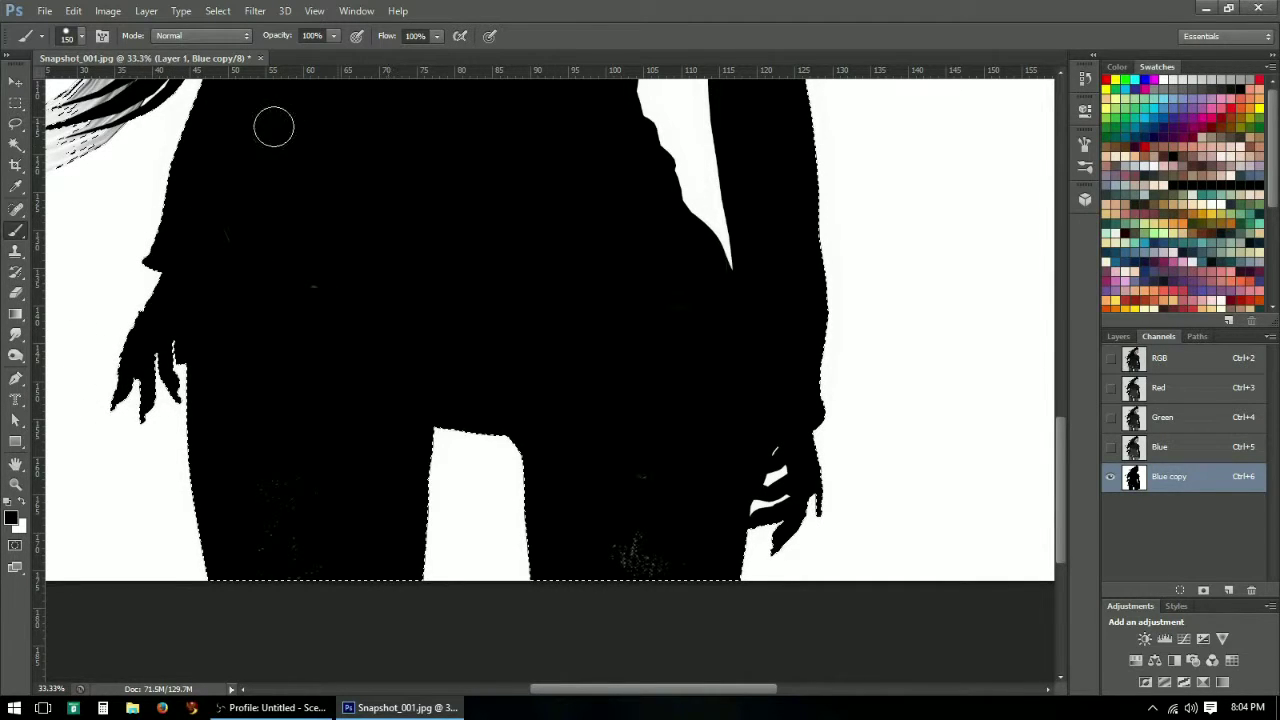
{"action": "key", "text": "ctrl+alt+z"}
{"action": "key", "text": "ctrl+alt+z"}
{"action": "key", "text": "ctrl+alt+z"}
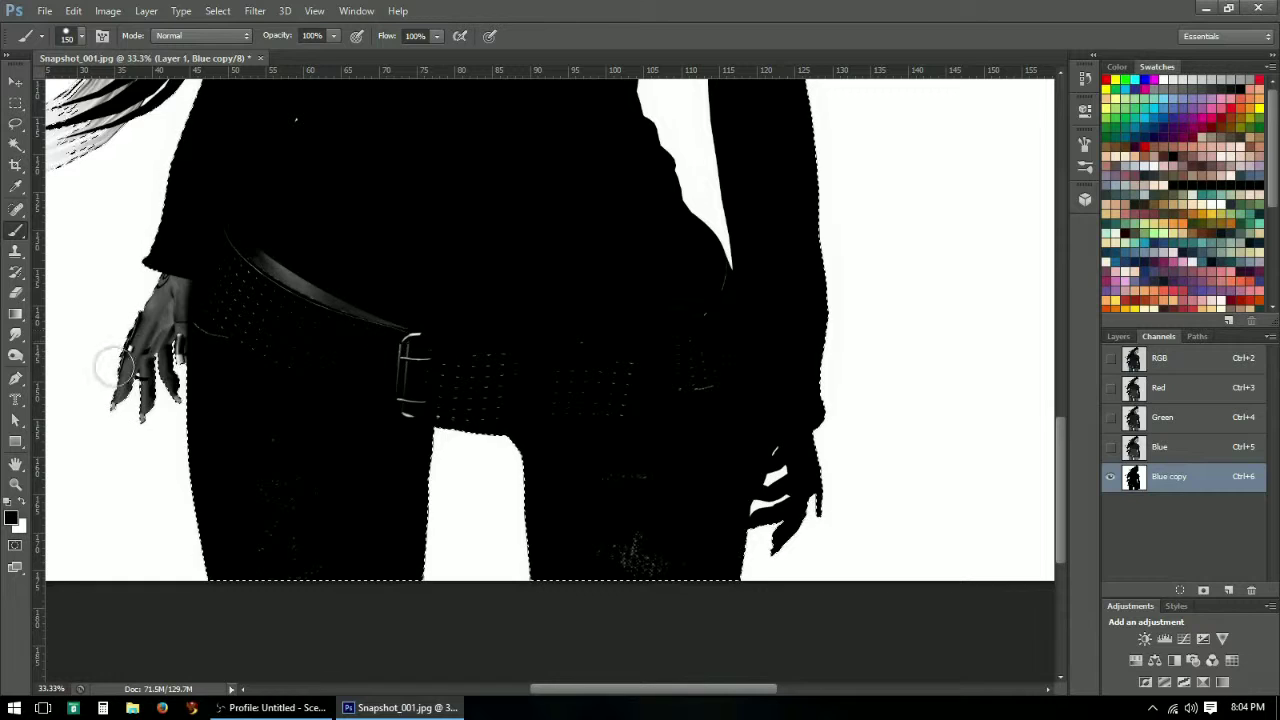
- Paint the grey hand beside the left-hand thigh solid black inside the selection with the size 150 brush
{"action": "mouse_move", "coordinate": [130, 375]}
{"action": "left_mouse_down"}
{"action": "mouse_move", "coordinate": [140, 395]}
{"action": "mouse_move", "coordinate": [217, 274]}
{"action": "mouse_move", "coordinate": [225, 285]}
{"action": "left_mouse_up"}
- Try to paint the belt, buckle, dots and marks beside the arm gap black, and undo these strokes
{"action": "mouse_move", "coordinate": [266, 217]}
{"action": "left_mouse_down"}
{"action": "mouse_move", "coordinate": [214, 280]}
{"action": "mouse_move", "coordinate": [232, 298]}
{"action": "left_mouse_up"}
{"action": "scroll", "coordinate": [306, 334], "scroll_direction": "up", "scroll_amount": 5}
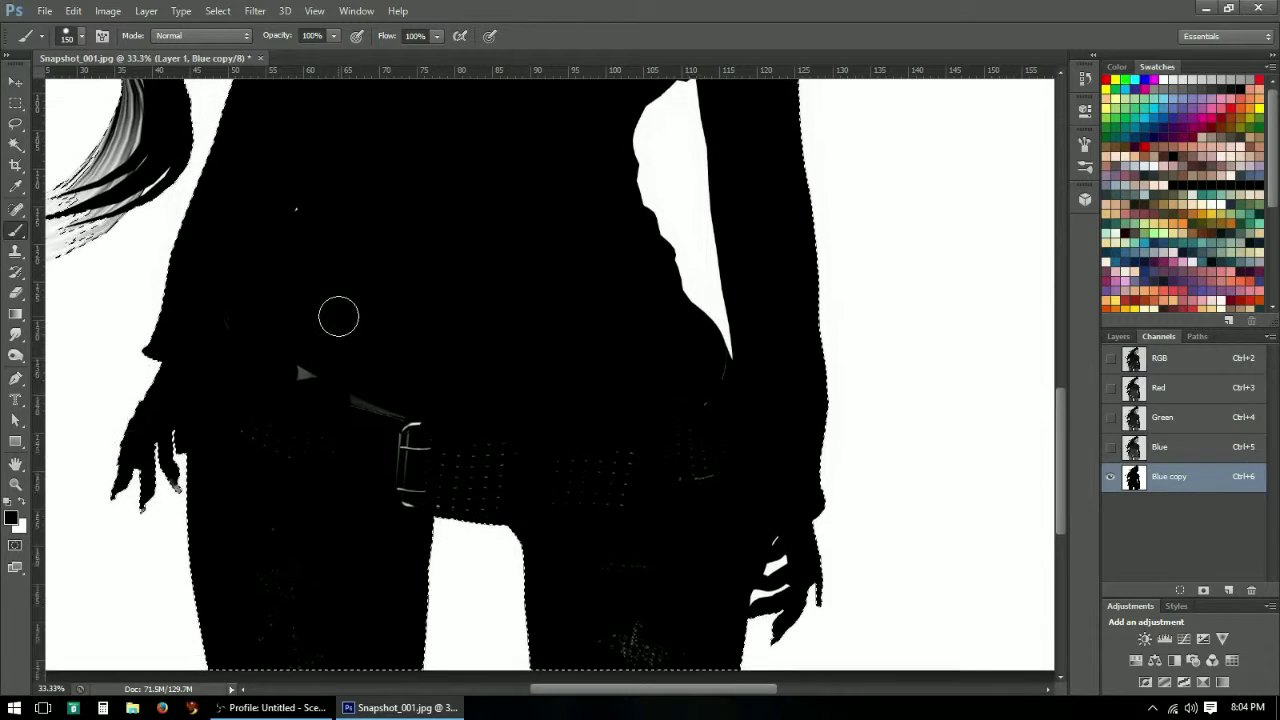
{"action": "mouse_move", "coordinate": [309, 429]}
{"action": "left_mouse_down"}
{"action": "mouse_move", "coordinate": [86, 457]}
{"action": "mouse_move", "coordinate": [443, 293]}
{"action": "left_mouse_up"}
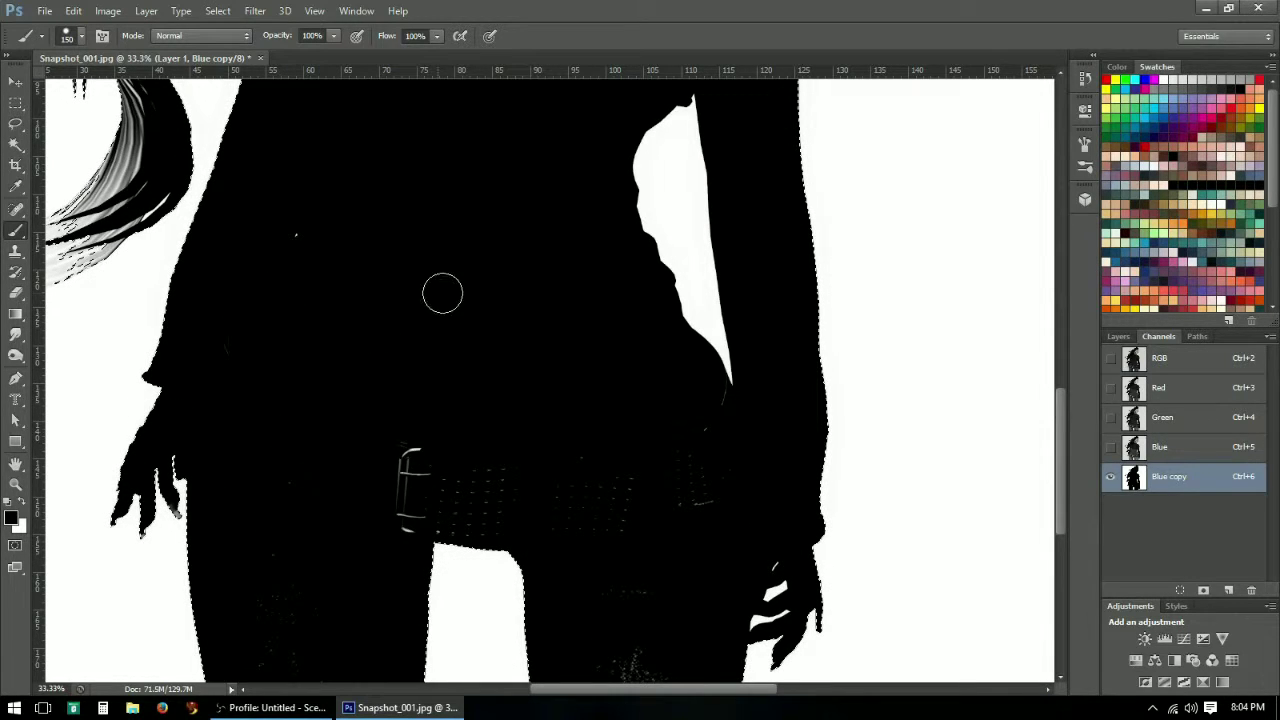
{"action": "left_click_drag", "start_coordinate": [321, 469], "coordinate": [294, 511]}
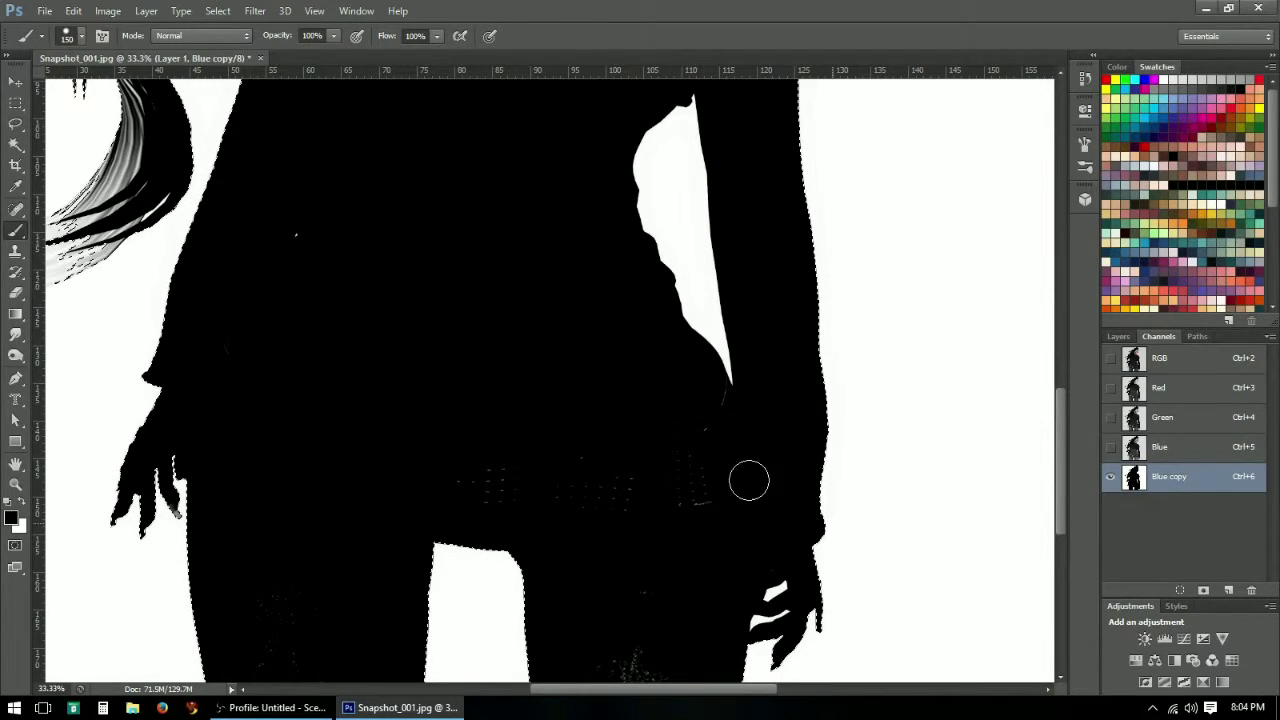
{"action": "left_click_drag", "start_coordinate": [699, 410], "coordinate": [680, 409]}
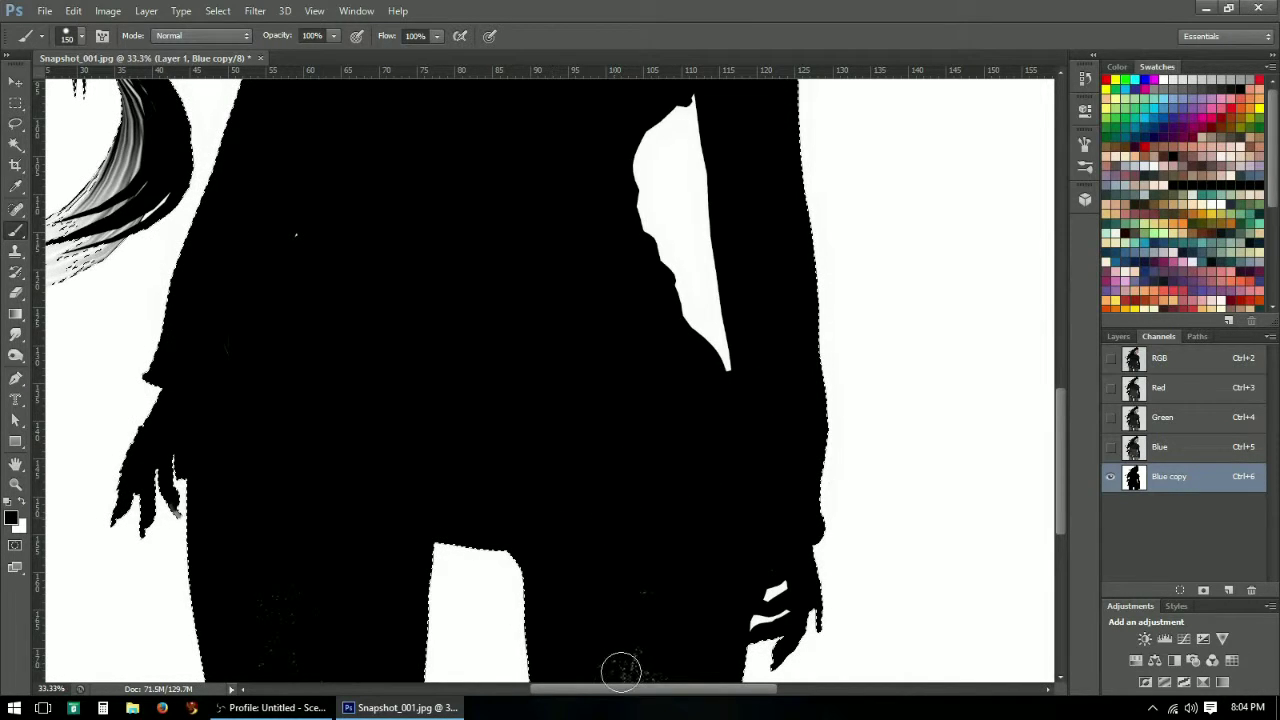
{"action": "key", "text": "ctrl+alt+z"}
{"action": "key", "text": "ctrl+alt+z"}
{"action": "key", "text": "ctrl+alt+z"}
{"action": "key", "text": "ctrl+alt+z"}
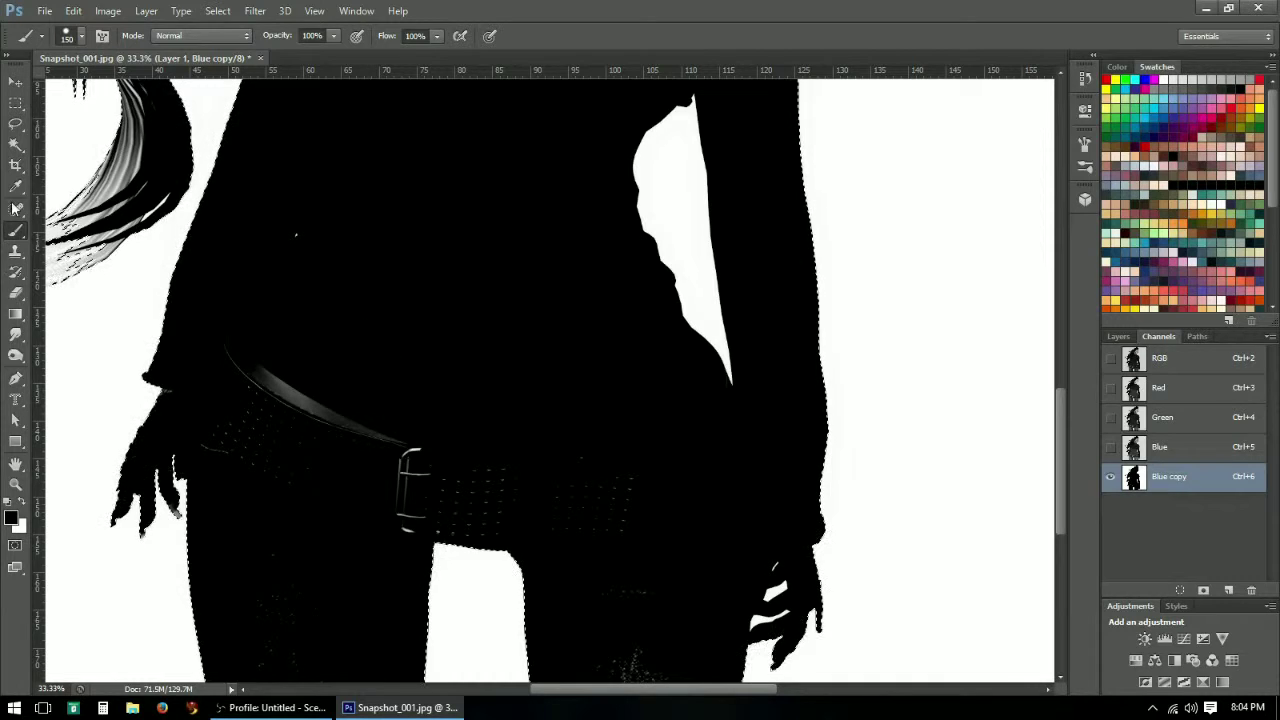
- Paint the belt's grey upper streak, the buckle and the surrounding dots solid black with the size 150 brush
{"action": "left_click", "coordinate": [14, 146]}
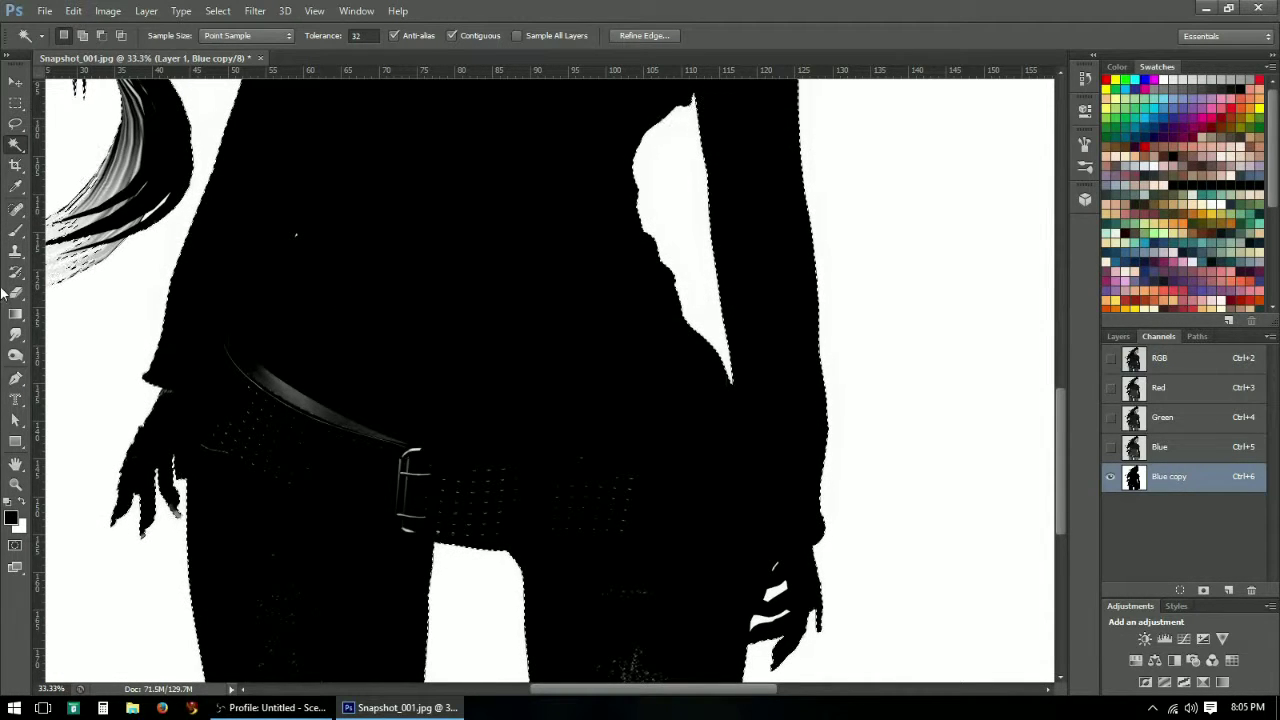
{"action": "left_click", "coordinate": [15, 229]}
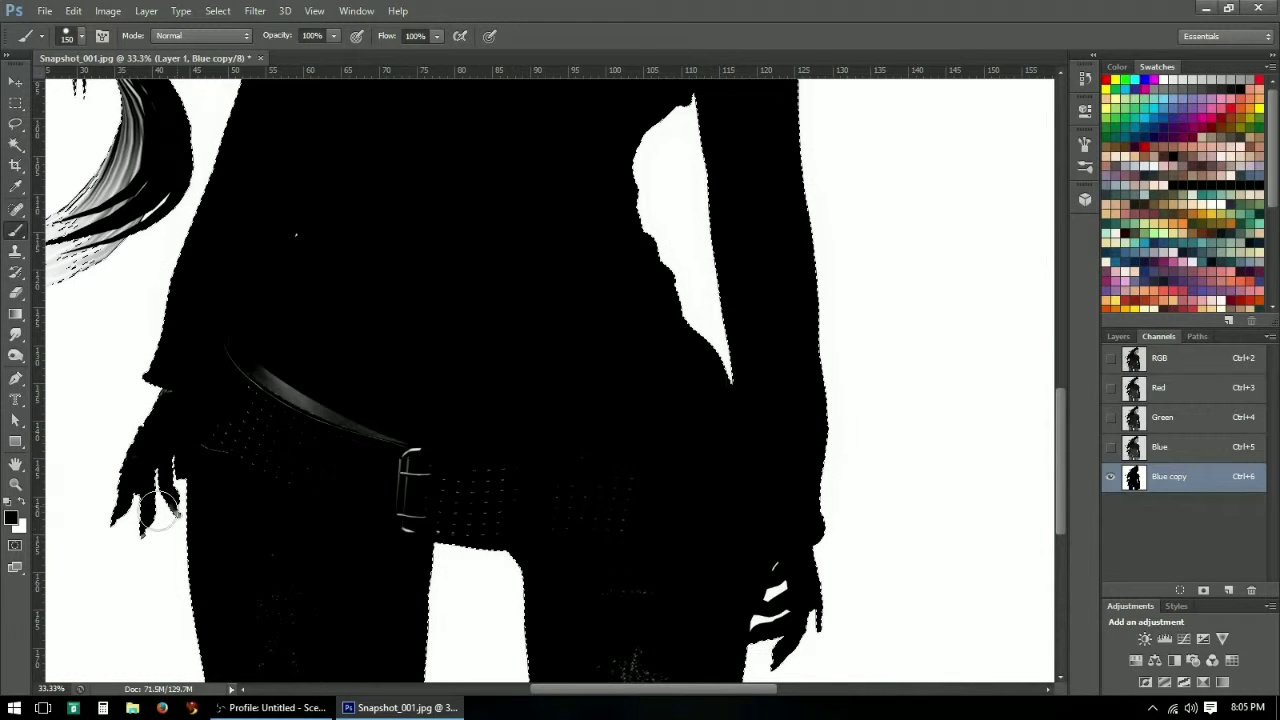
{"action": "mouse_move", "coordinate": [362, 436]}
{"action": "left_mouse_down"}
{"action": "mouse_move", "coordinate": [334, 477]}
{"action": "mouse_move", "coordinate": [407, 342]}
{"action": "mouse_move", "coordinate": [476, 476]}
{"action": "left_mouse_up"}
{"action": "mouse_move", "coordinate": [254, 397]}
{"action": "left_mouse_down"}
{"action": "mouse_move", "coordinate": [214, 429]}
{"action": "mouse_move", "coordinate": [397, 380]}
{"action": "mouse_move", "coordinate": [292, 458]}
{"action": "left_mouse_up"}
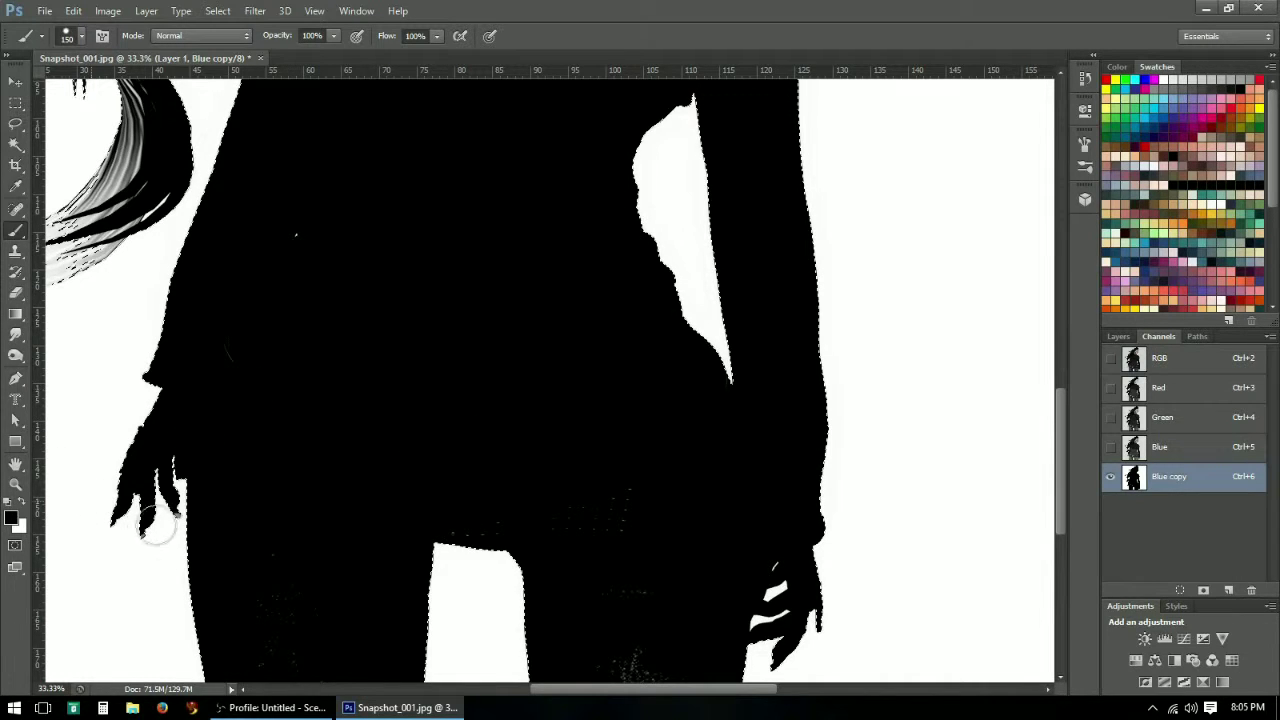
- Paint black over the remaining belt dots and the light speckles on both thighs down to the image's lower edge
{"action": "mouse_move", "coordinate": [236, 561]}
{"action": "left_mouse_down"}
{"action": "mouse_move", "coordinate": [317, 566]}
{"action": "mouse_move", "coordinate": [395, 540]}
{"action": "mouse_move", "coordinate": [530, 541]}
{"action": "mouse_move", "coordinate": [676, 510]}
{"action": "mouse_move", "coordinate": [617, 481]}
{"action": "mouse_move", "coordinate": [634, 686]}
{"action": "mouse_move", "coordinate": [667, 568]}
{"action": "left_mouse_up"}
{"action": "scroll", "coordinate": [667, 568], "scroll_direction": "down", "scroll_amount": 5}
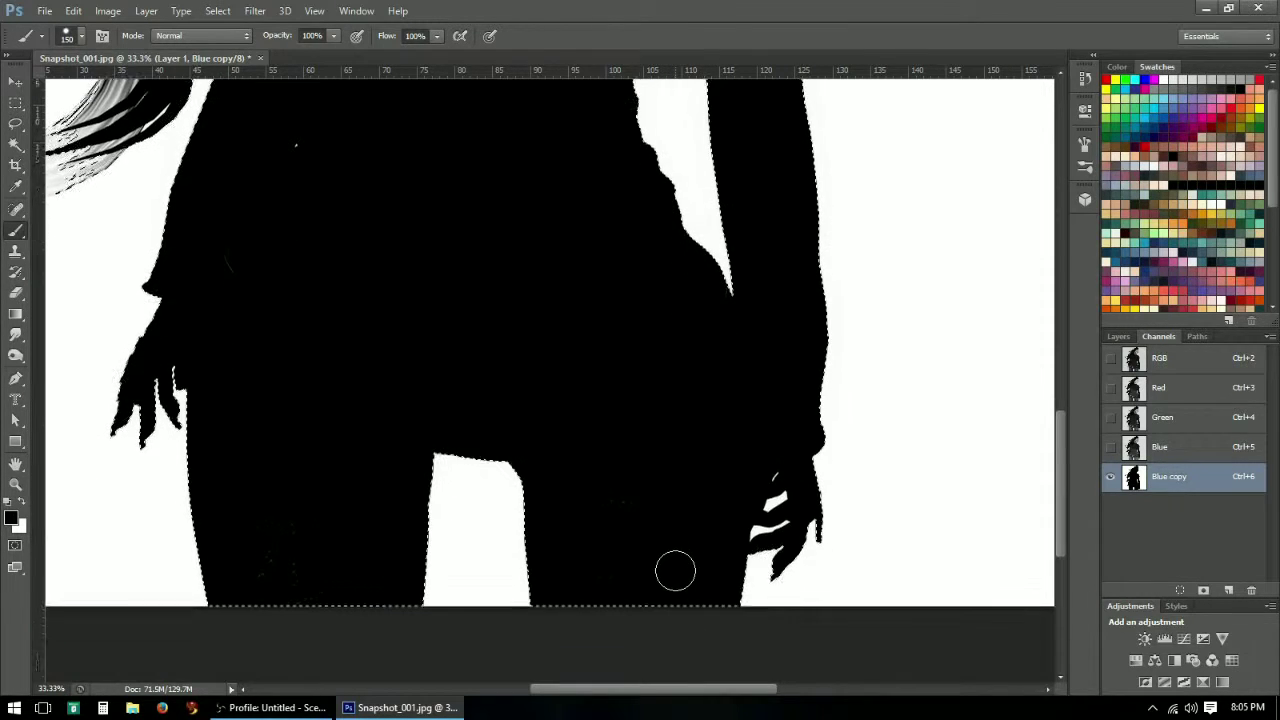
{"action": "mouse_move", "coordinate": [531, 524]}
{"action": "left_mouse_down"}
{"action": "mouse_move", "coordinate": [331, 571]}
{"action": "mouse_move", "coordinate": [346, 534]}
{"action": "mouse_move", "coordinate": [260, 606]}
{"action": "mouse_move", "coordinate": [321, 404]}
{"action": "mouse_move", "coordinate": [292, 327]}
{"action": "mouse_move", "coordinate": [319, 530]}
{"action": "mouse_move", "coordinate": [303, 575]}
{"action": "mouse_move", "coordinate": [350, 532]}
{"action": "left_mouse_up"}
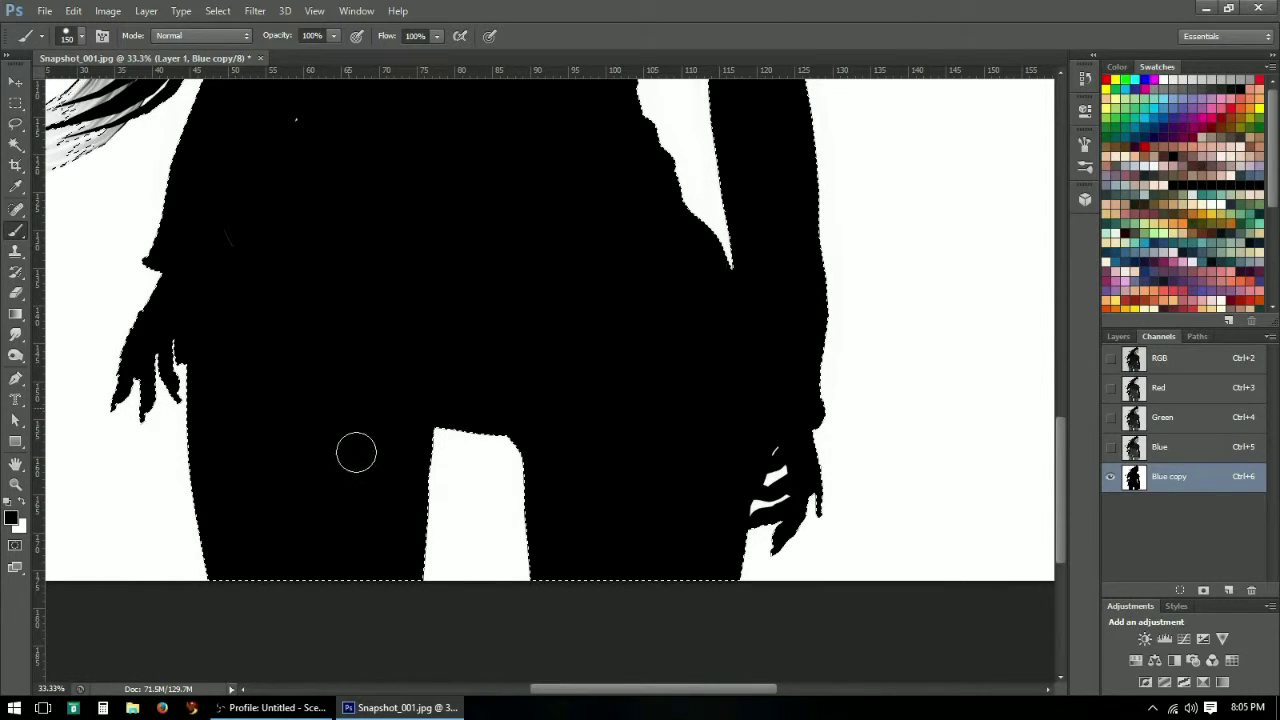
- Examine the torso, wavy hair strands, head and ear for areas of the mask that are not solid black
{"action": "left_click_drag", "start_coordinate": [403, 200], "coordinate": [658, 686]}
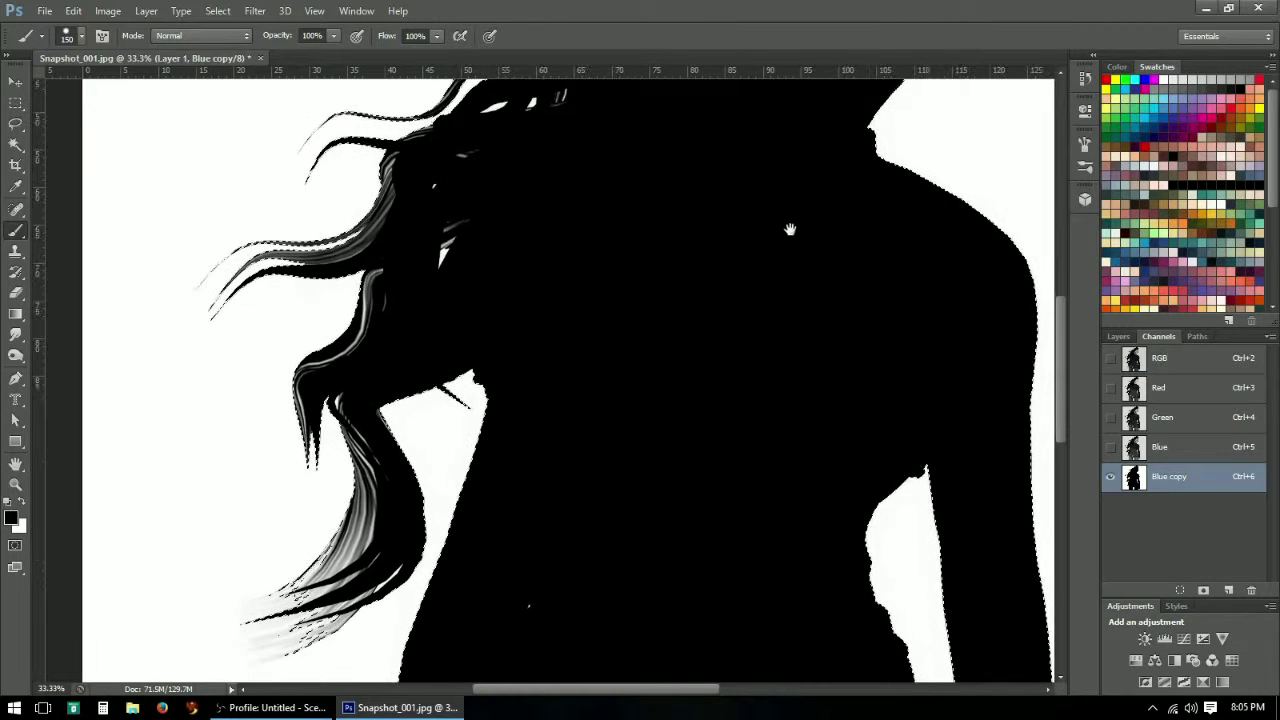
{"action": "left_click_drag", "start_coordinate": [549, 317], "coordinate": [665, 433]}
{"action": "scroll", "coordinate": [689, 369], "scroll_direction": "up", "scroll_amount": 2}
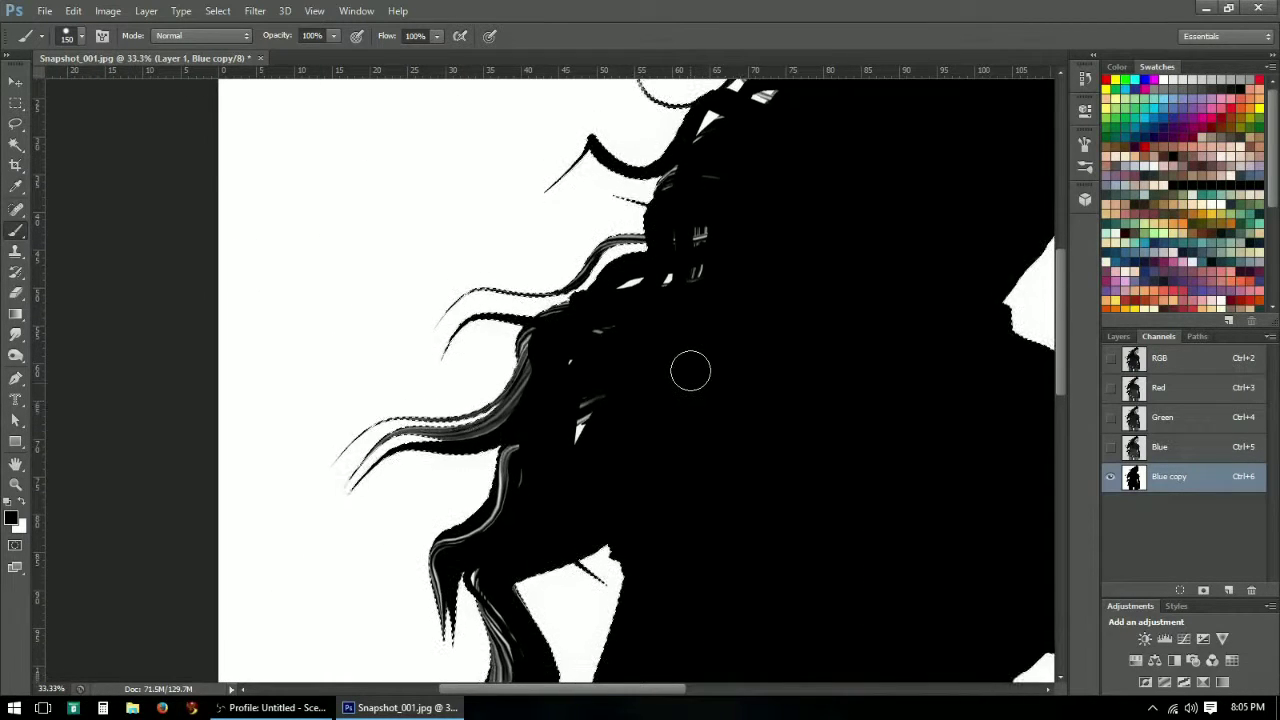
{"action": "left_click", "coordinate": [15, 485]}
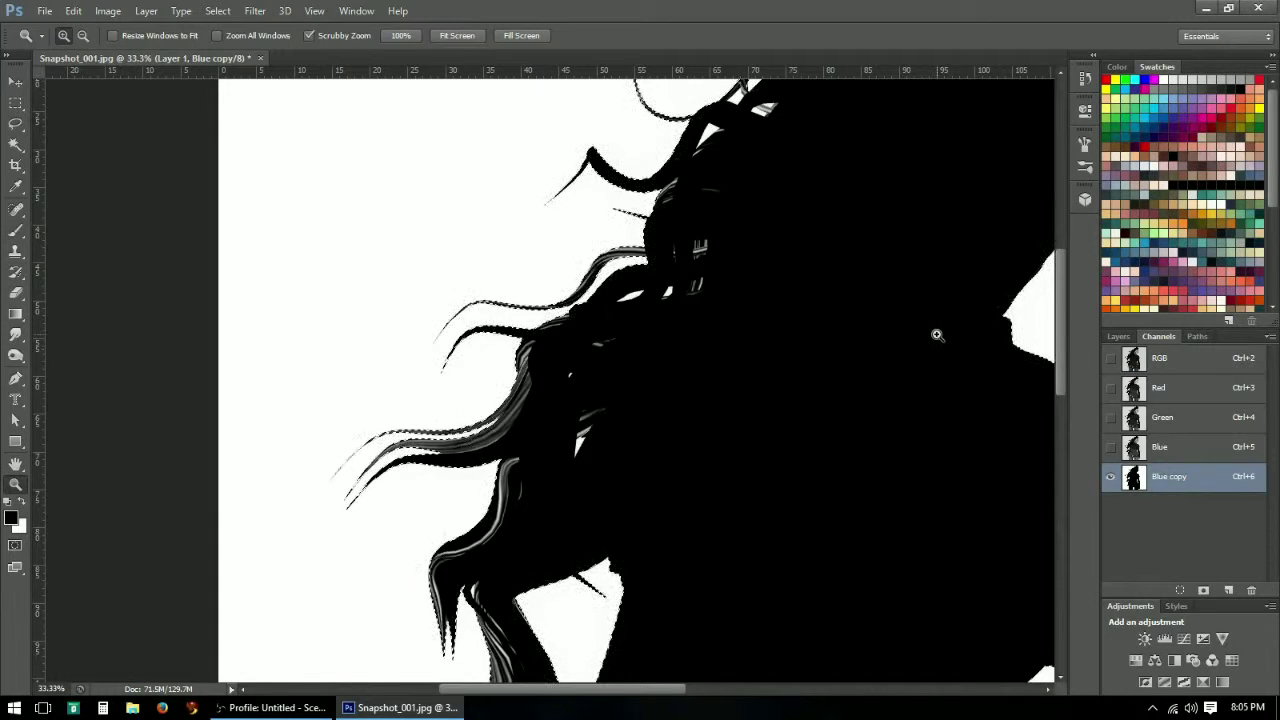
{"action": "left_click", "coordinate": [934, 334]}
{"action": "left_click", "coordinate": [934, 334]}
{"action": "left_click_drag", "start_coordinate": [433, 259], "coordinate": [528, 607]}
{"action": "left_click_drag", "start_coordinate": [857, 209], "coordinate": [717, 480]}
{"action": "left_click_drag", "start_coordinate": [573, 397], "coordinate": [517, 206]}
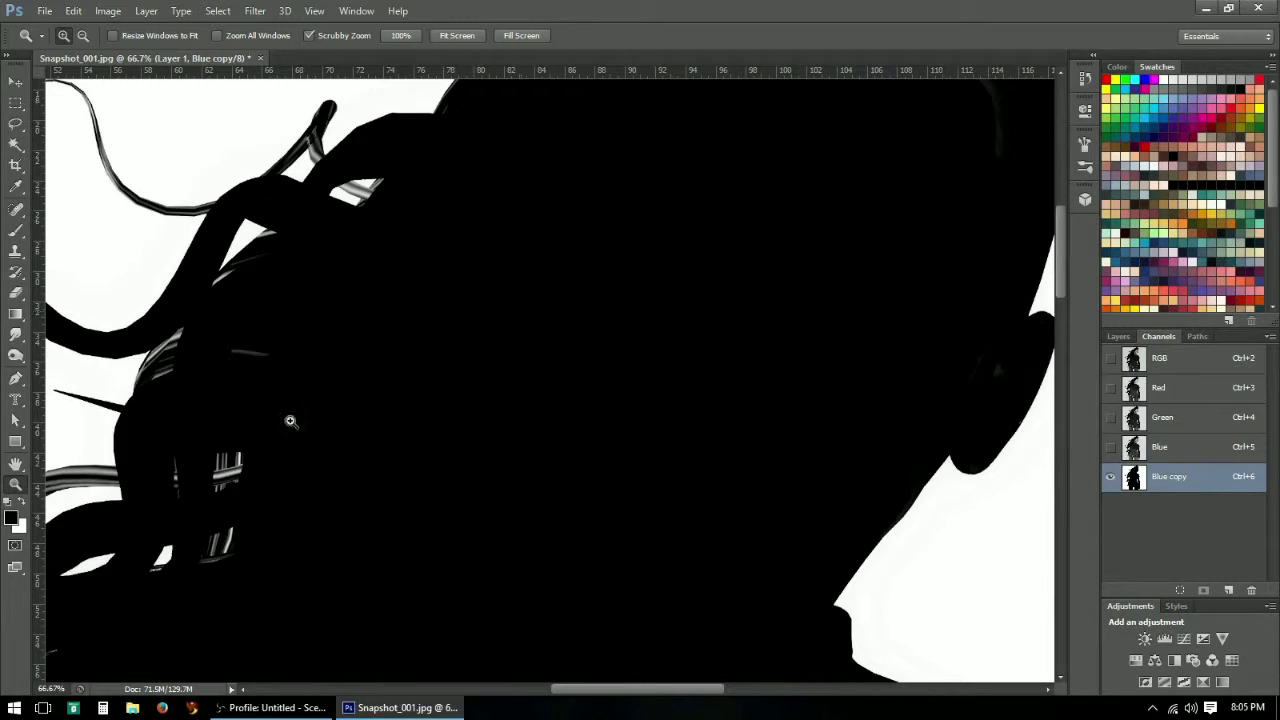
{"action": "left_click", "coordinate": [357, 410], "text": "alt"}
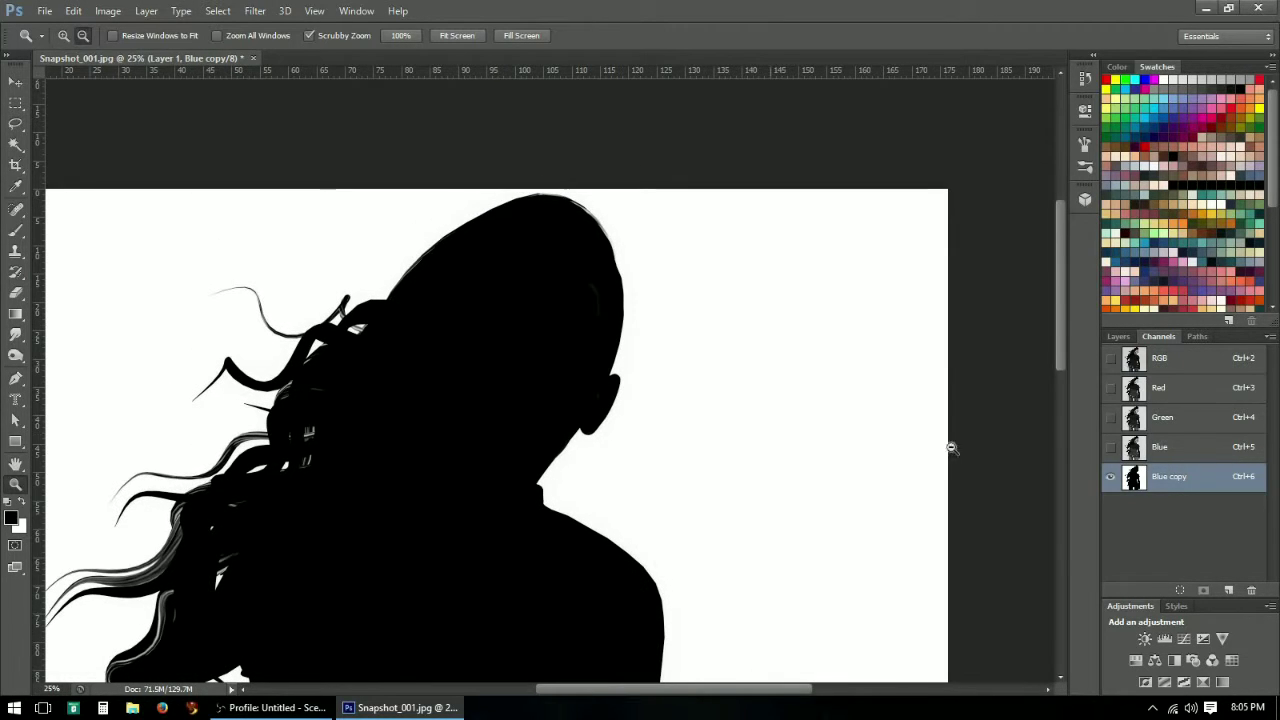
{"action": "key", "text": "alt"}
{"action": "key", "text": "alt"}
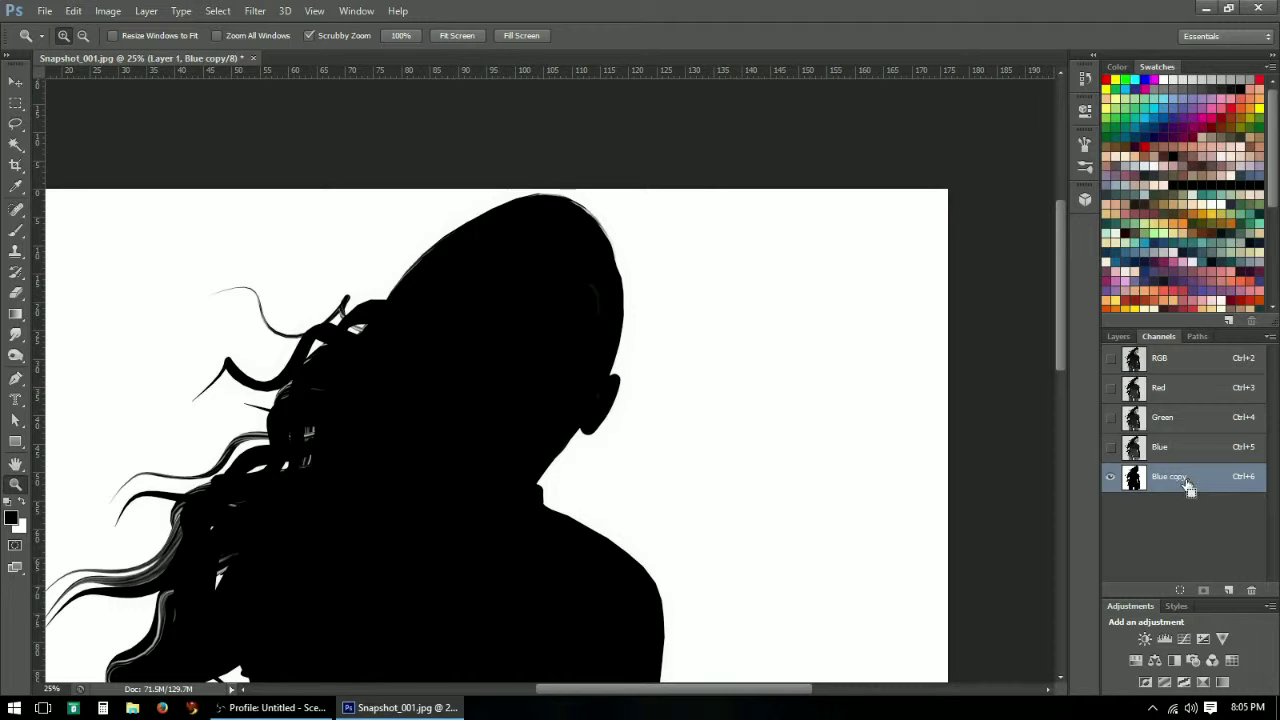
- Load the Blue copy channel as a selection, show the RGB channels, hide Blue copy and return to the layer list
{"action": "left_click", "coordinate": [1186, 481], "text": "ctrl"}
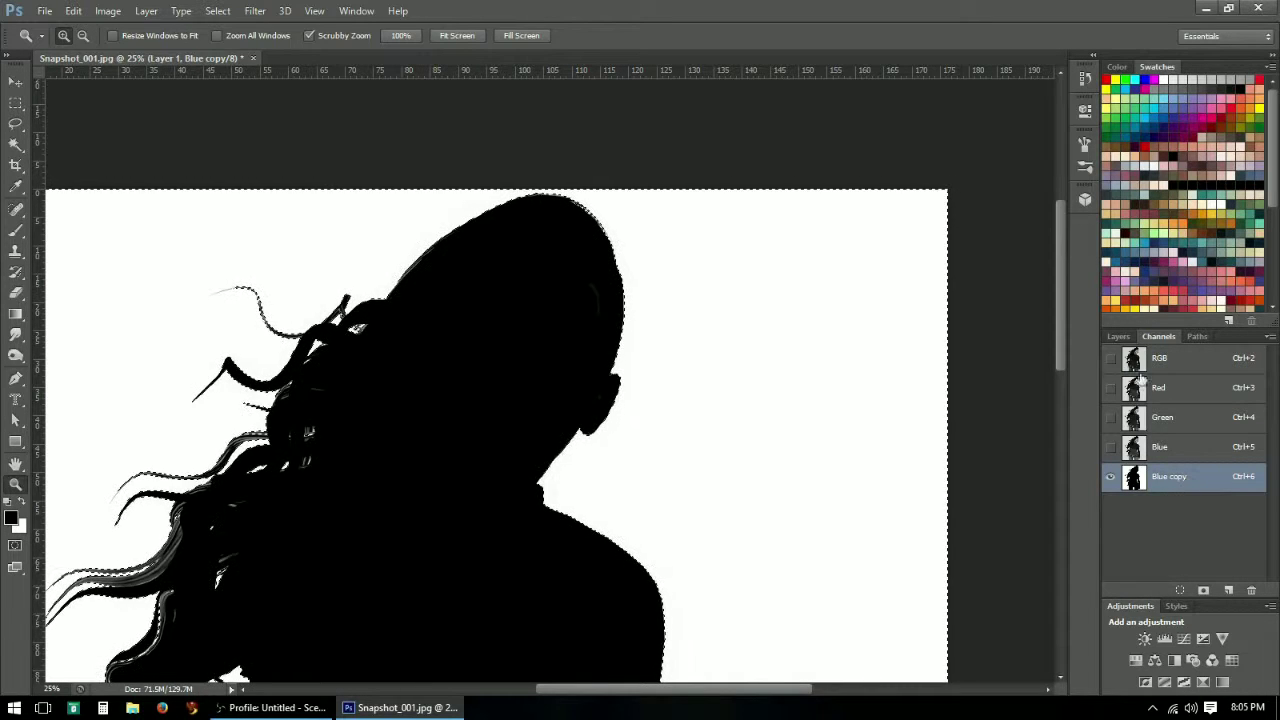
{"action": "left_click", "coordinate": [1110, 358]}
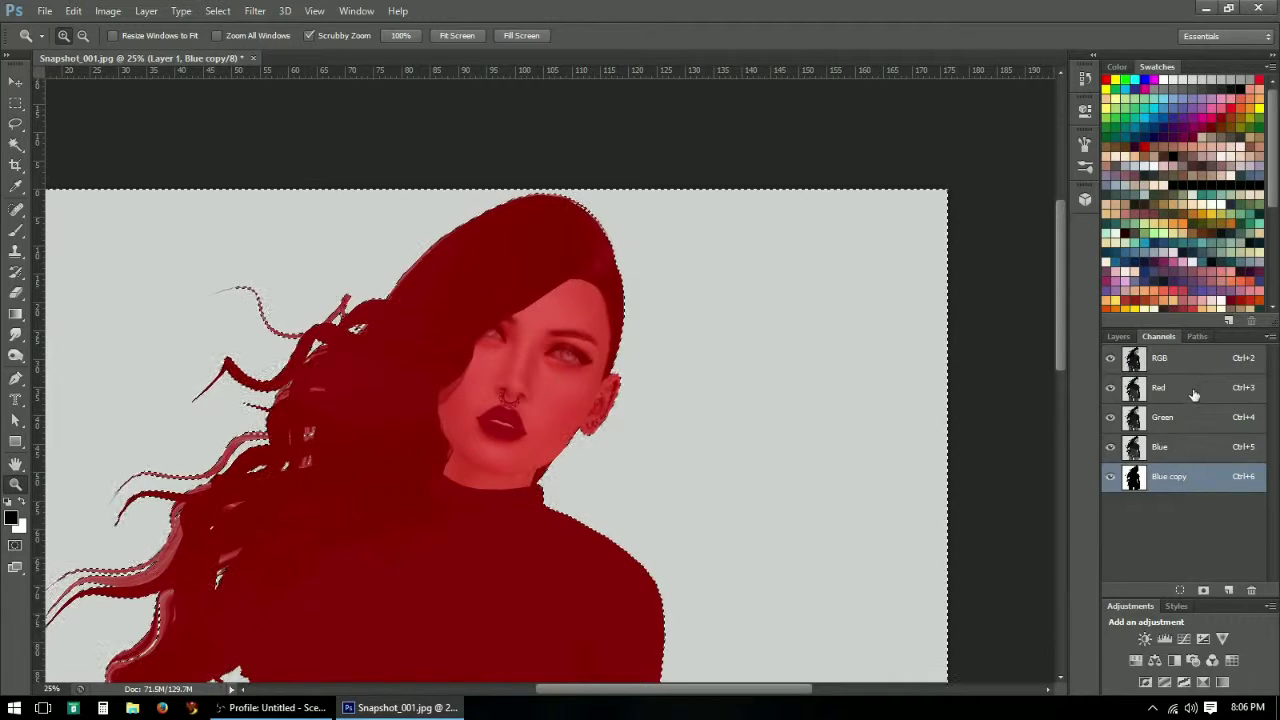
{"action": "left_click", "coordinate": [1110, 477]}
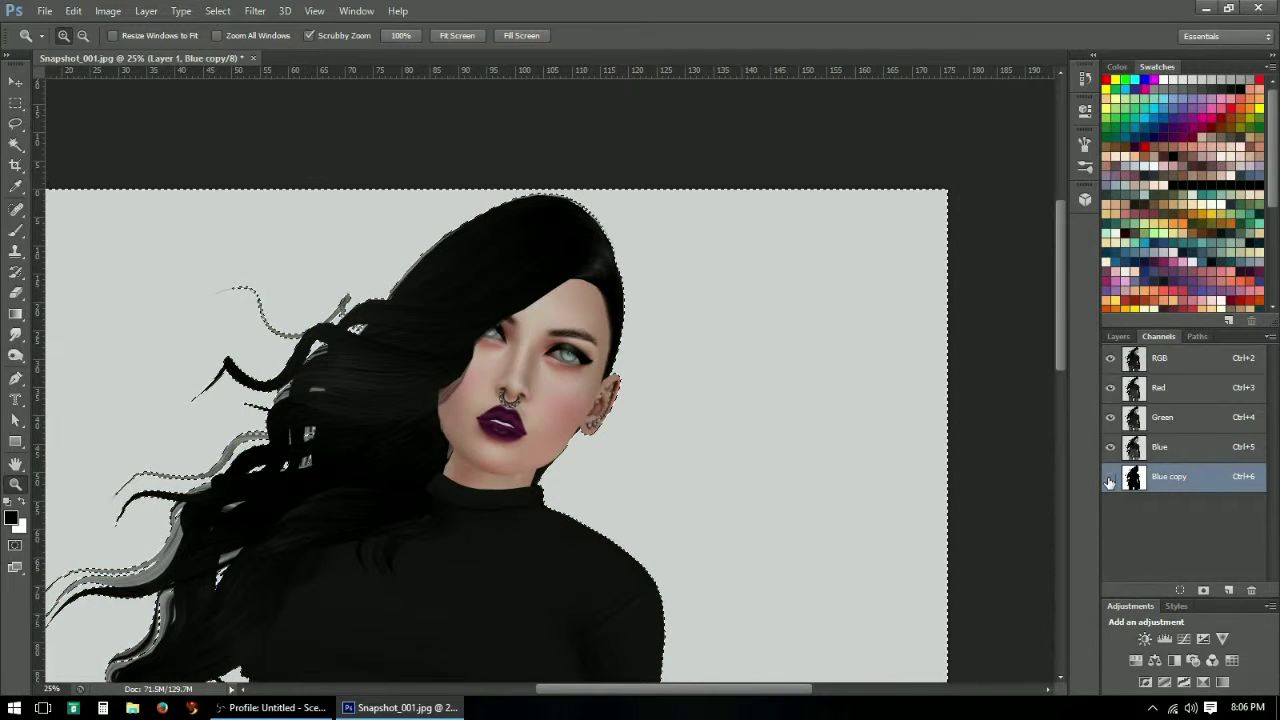
{"action": "left_click", "coordinate": [1118, 336]}
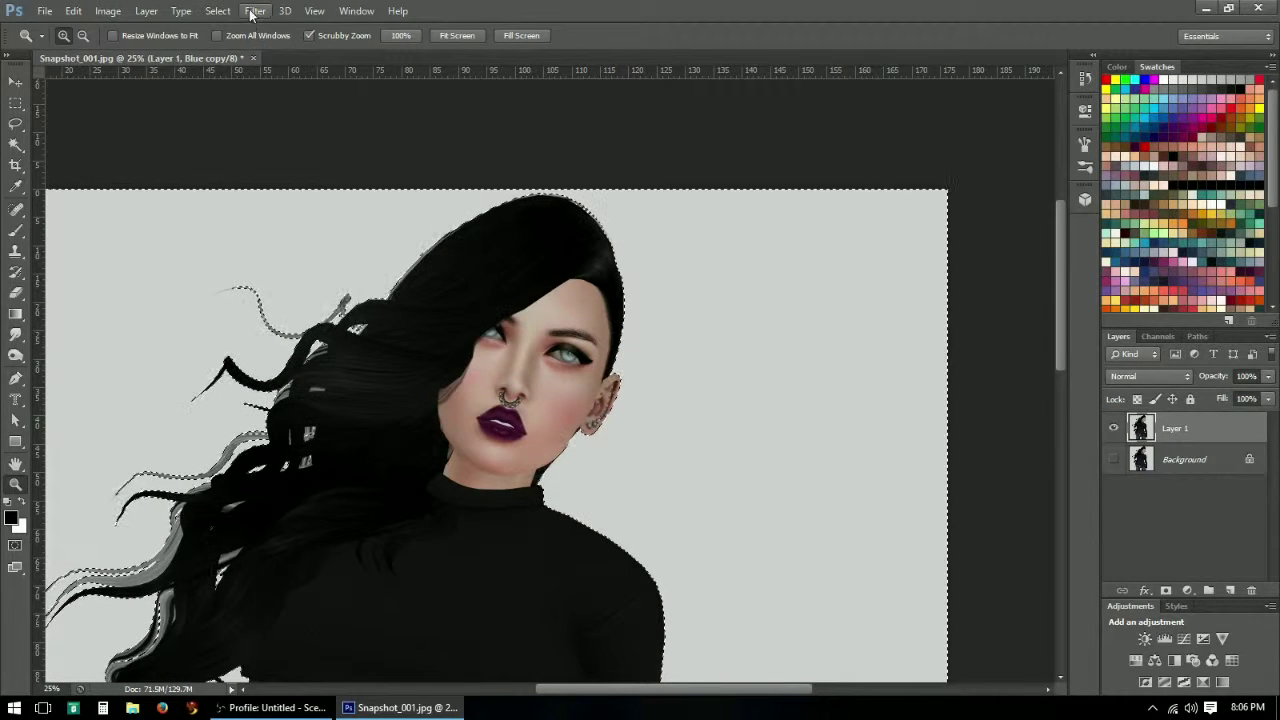
- Expand the loaded background selection by 1 pixel
{"action": "left_click", "coordinate": [218, 11]}
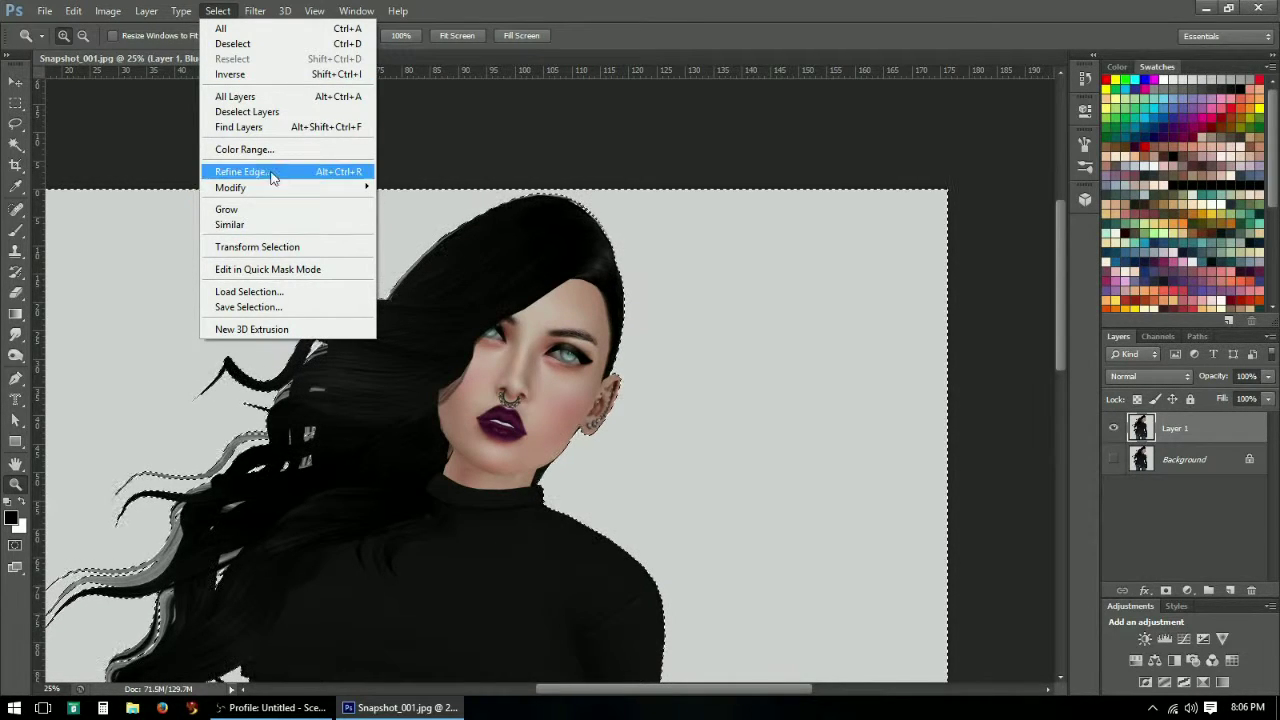
{"action": "mouse_move", "coordinate": [268, 190]}
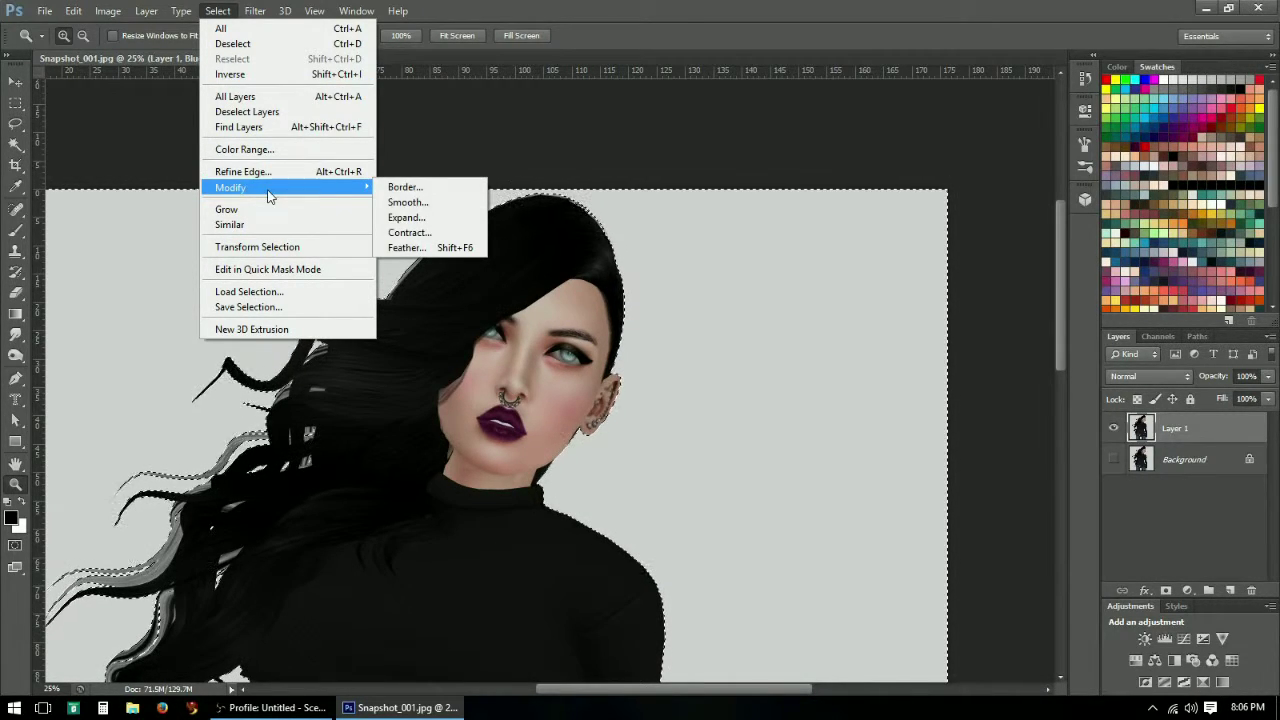
{"action": "left_click", "coordinate": [448, 218]}
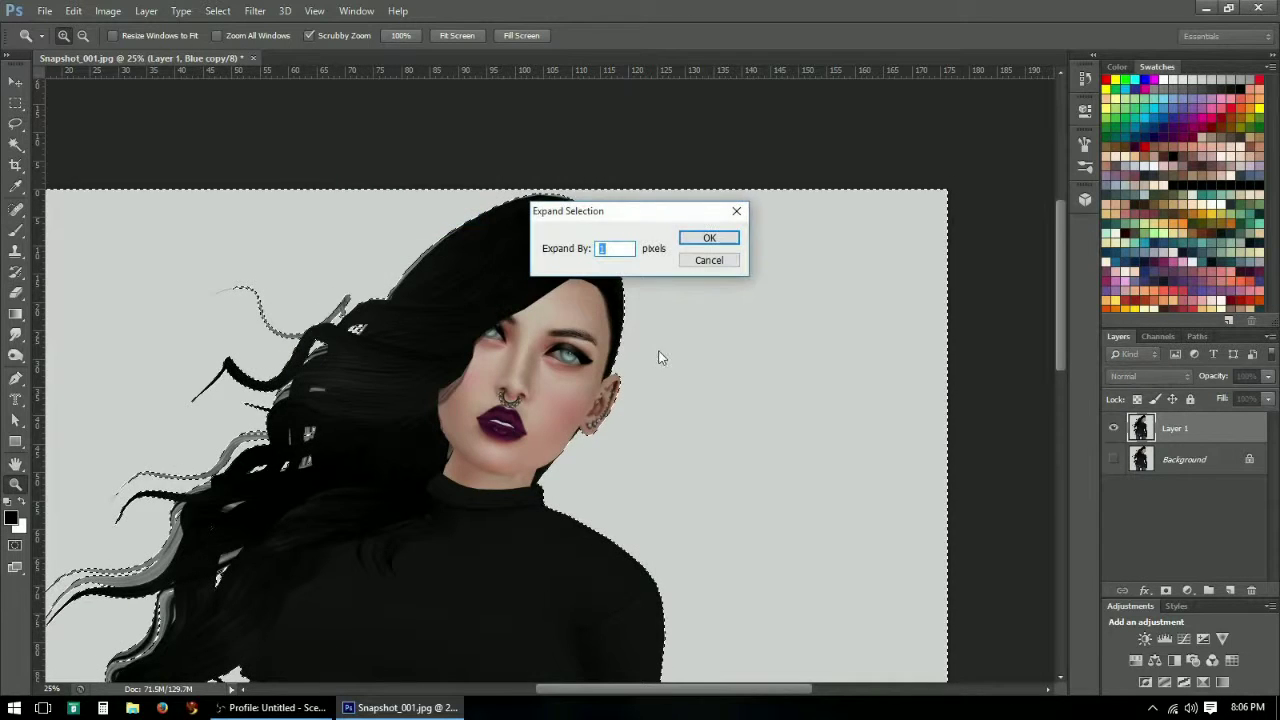
{"action": "left_click", "coordinate": [710, 240]}
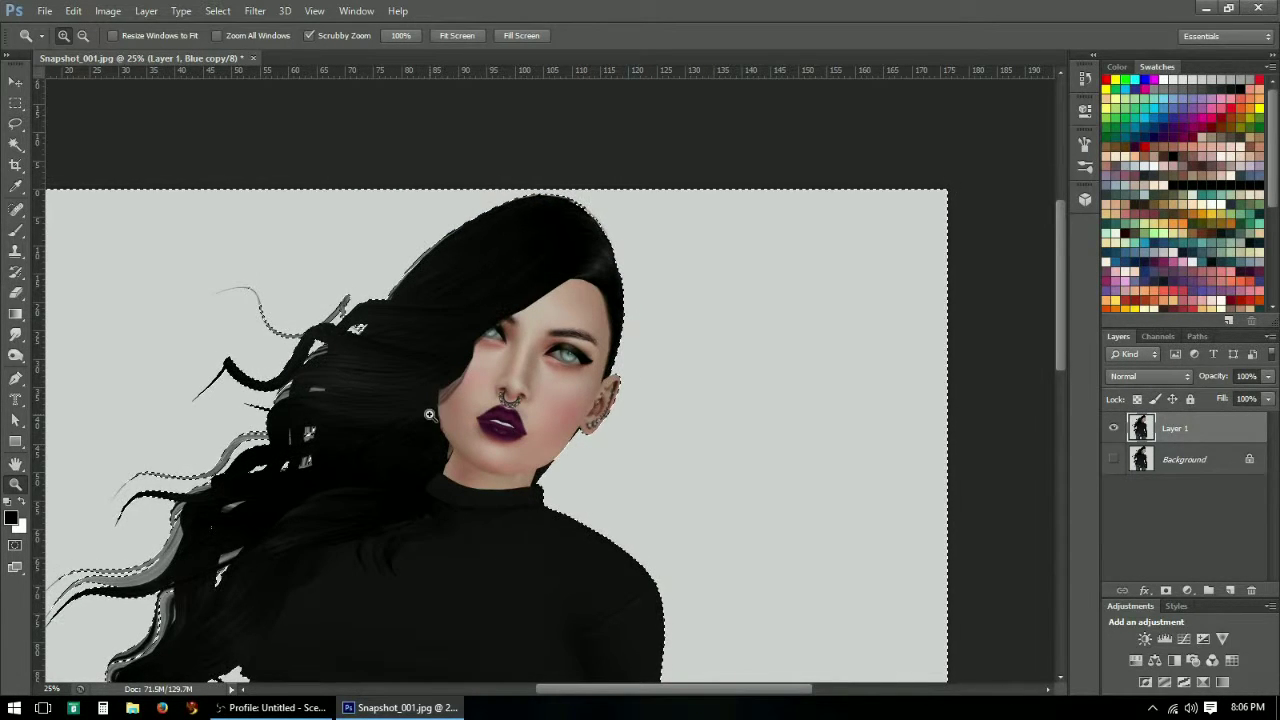
- Make the RGB composite channel active in place of Blue copy and return to the layer list
{"action": "scroll", "coordinate": [460, 357], "scroll_direction": "down", "scroll_amount": 5}
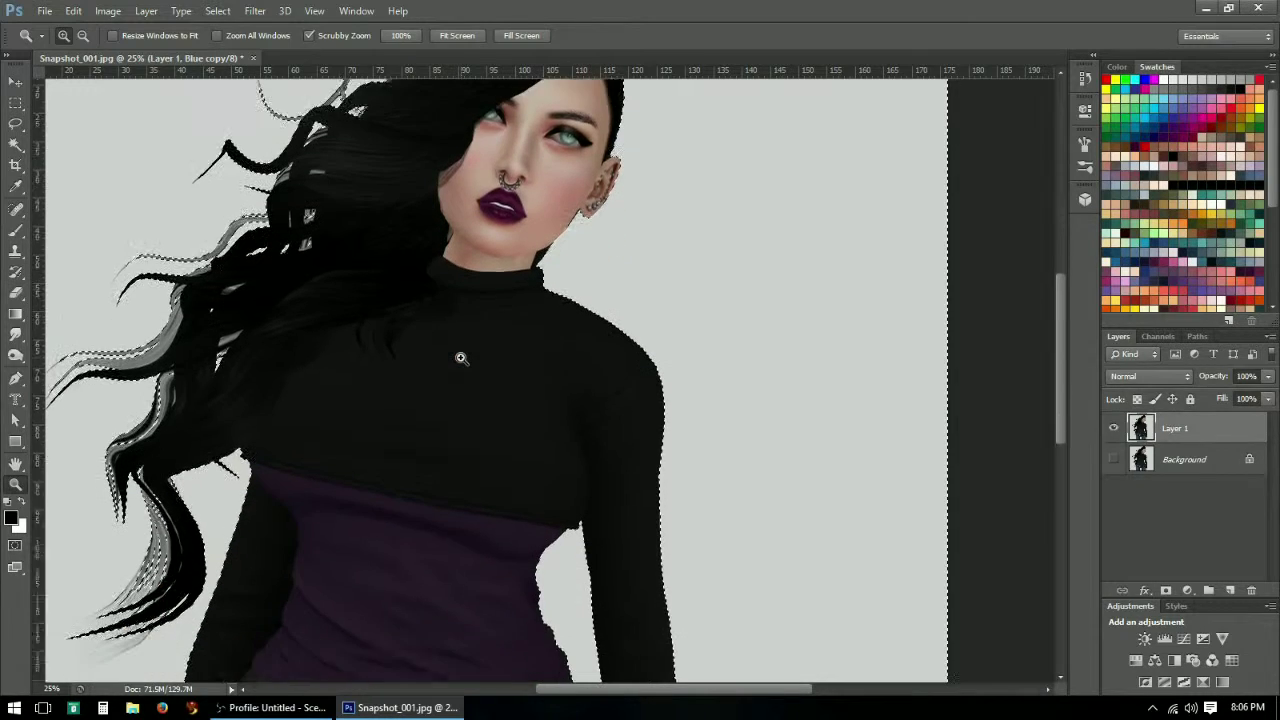
{"action": "scroll", "coordinate": [460, 357], "scroll_direction": "down", "scroll_amount": 4}
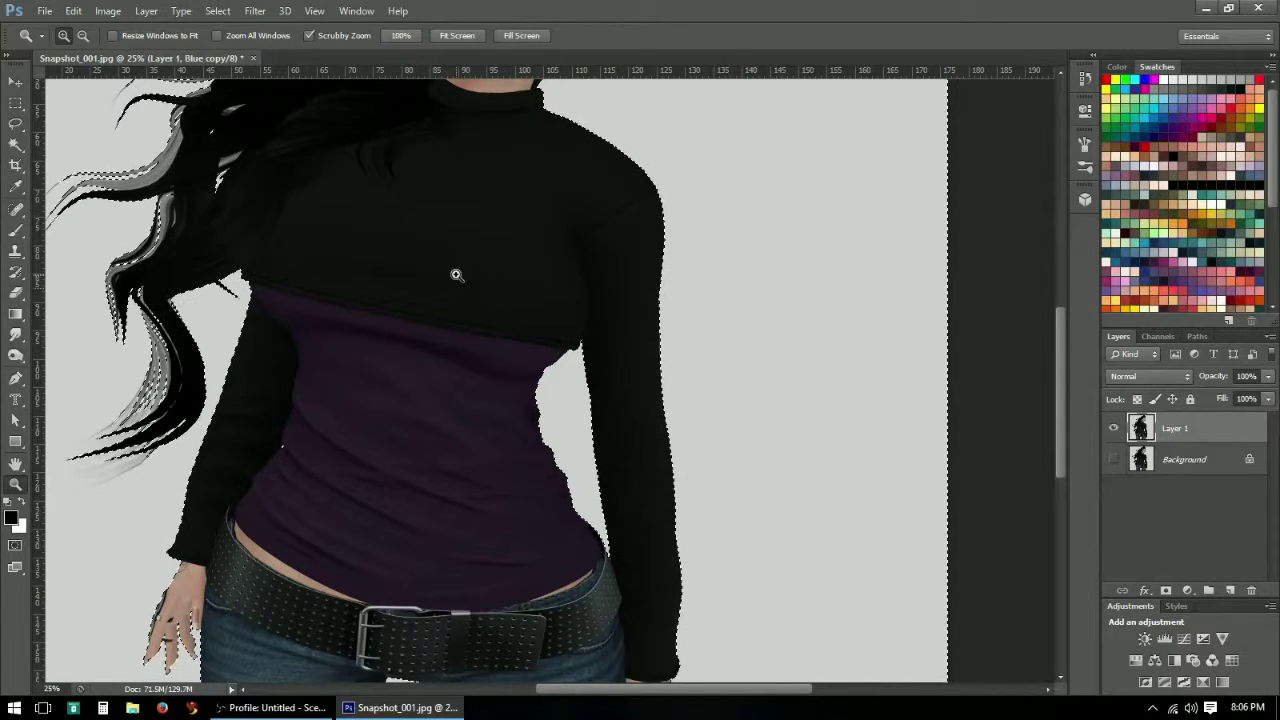
{"action": "scroll", "coordinate": [466, 237], "scroll_direction": "up", "scroll_amount": 5}
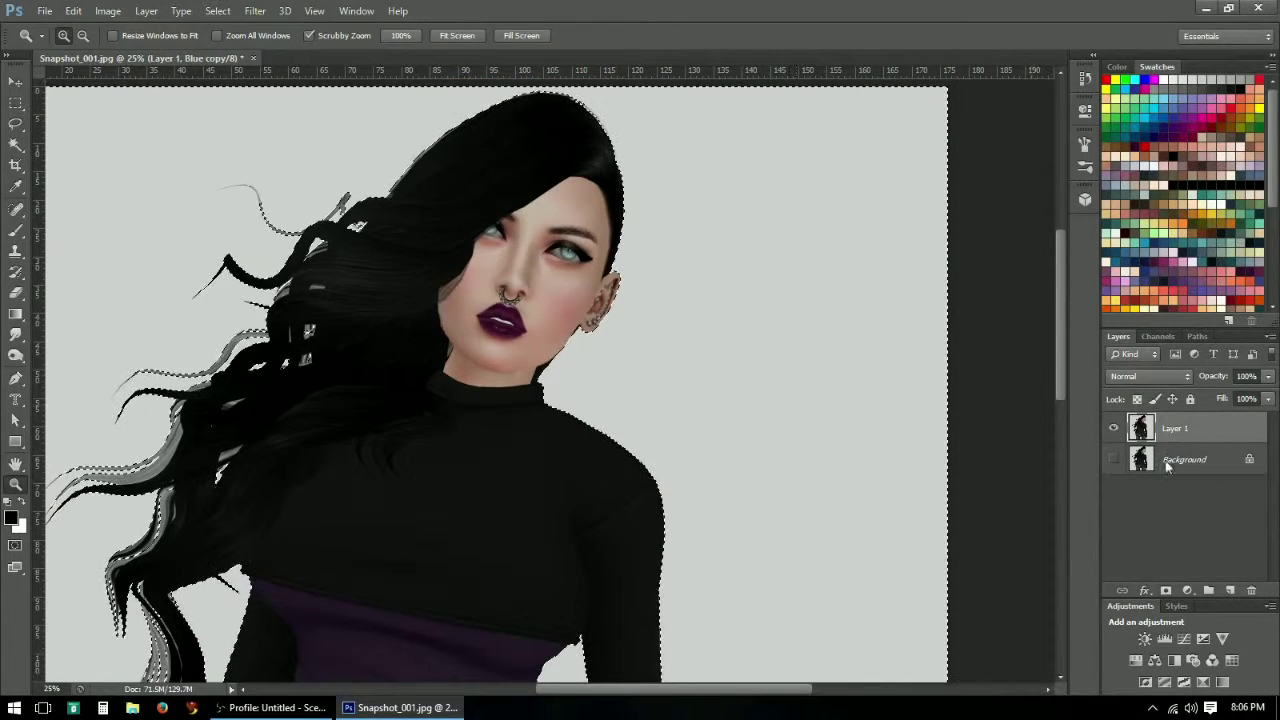
{"action": "left_click", "coordinate": [1109, 430]}
{"action": "left_click", "coordinate": [1110, 430]}
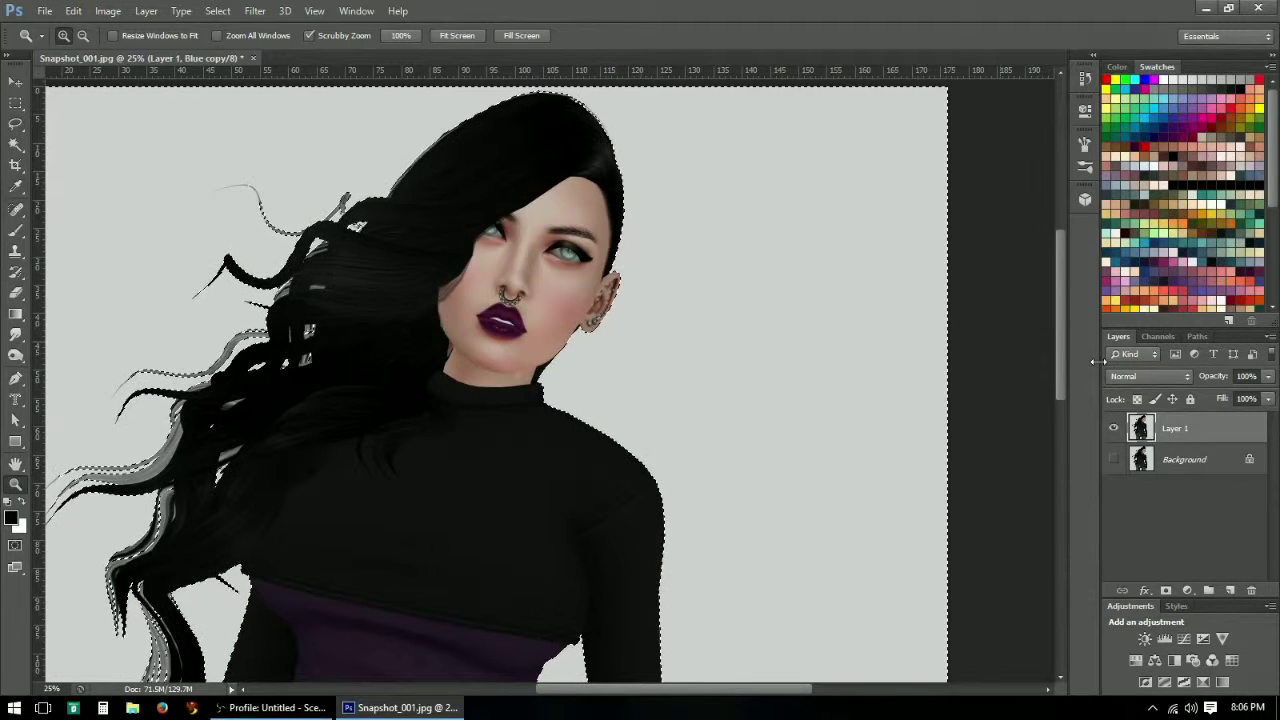
{"action": "left_click", "coordinate": [1159, 337]}
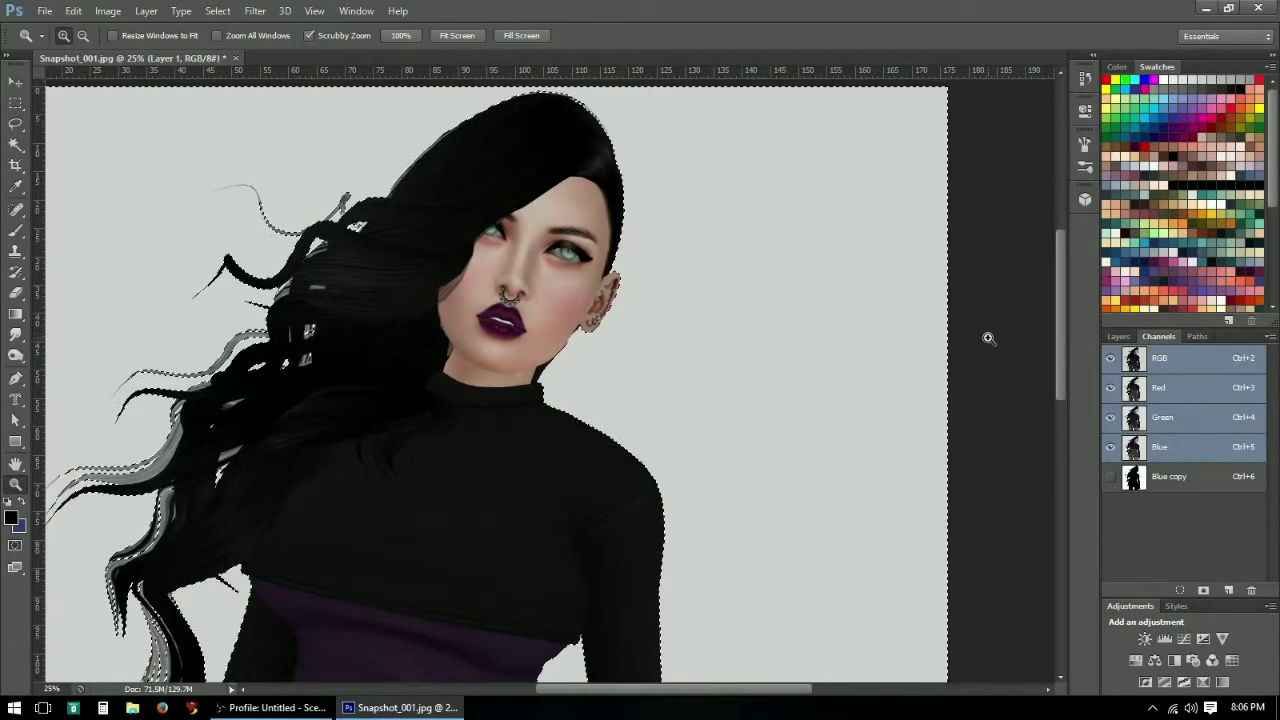
{"action": "left_click", "coordinate": [1119, 336]}
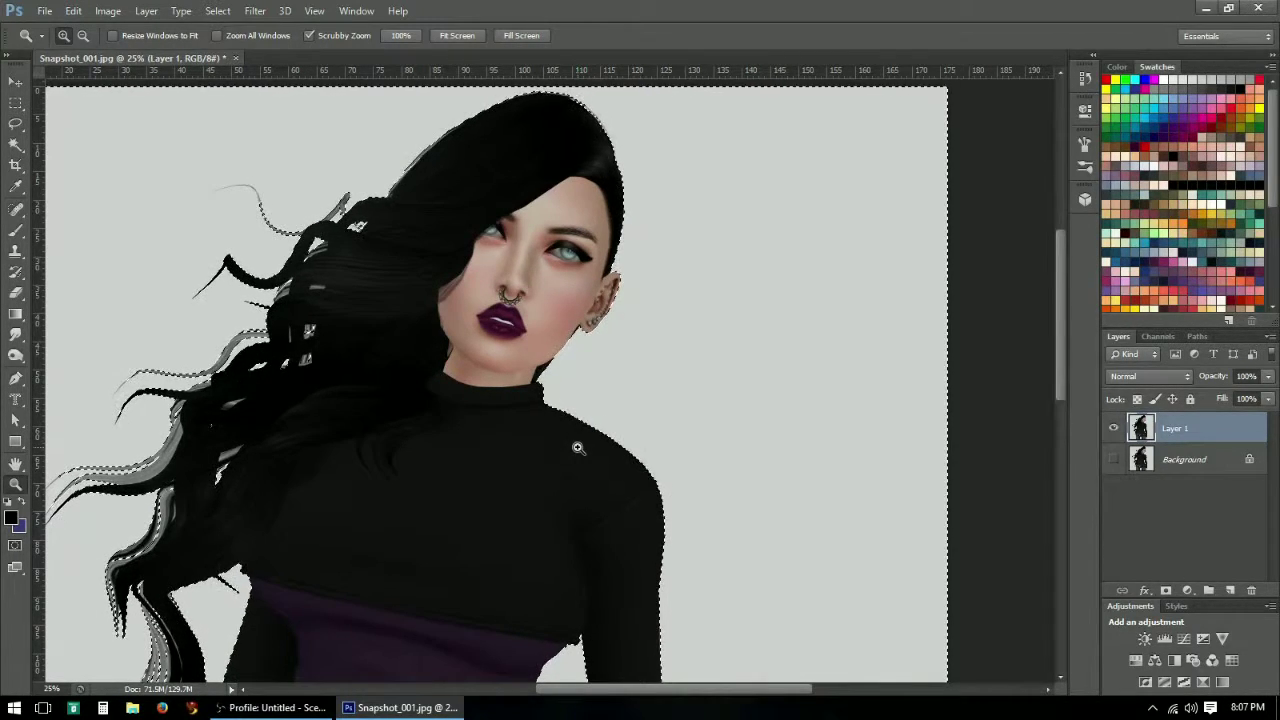
- Delete the selected grey background from Layer 1 and clear the selection
{"action": "key", "text": "Delete"}
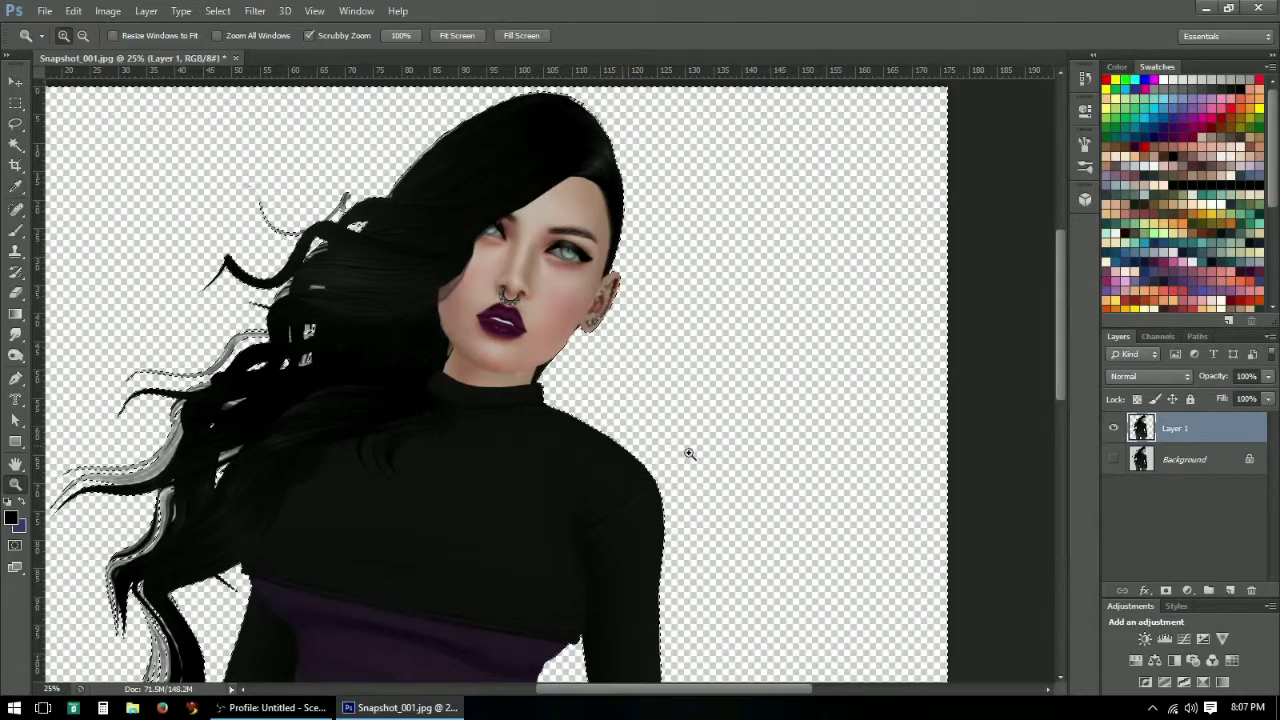
{"action": "scroll", "coordinate": [280, 402], "scroll_direction": "down", "scroll_amount": 3}
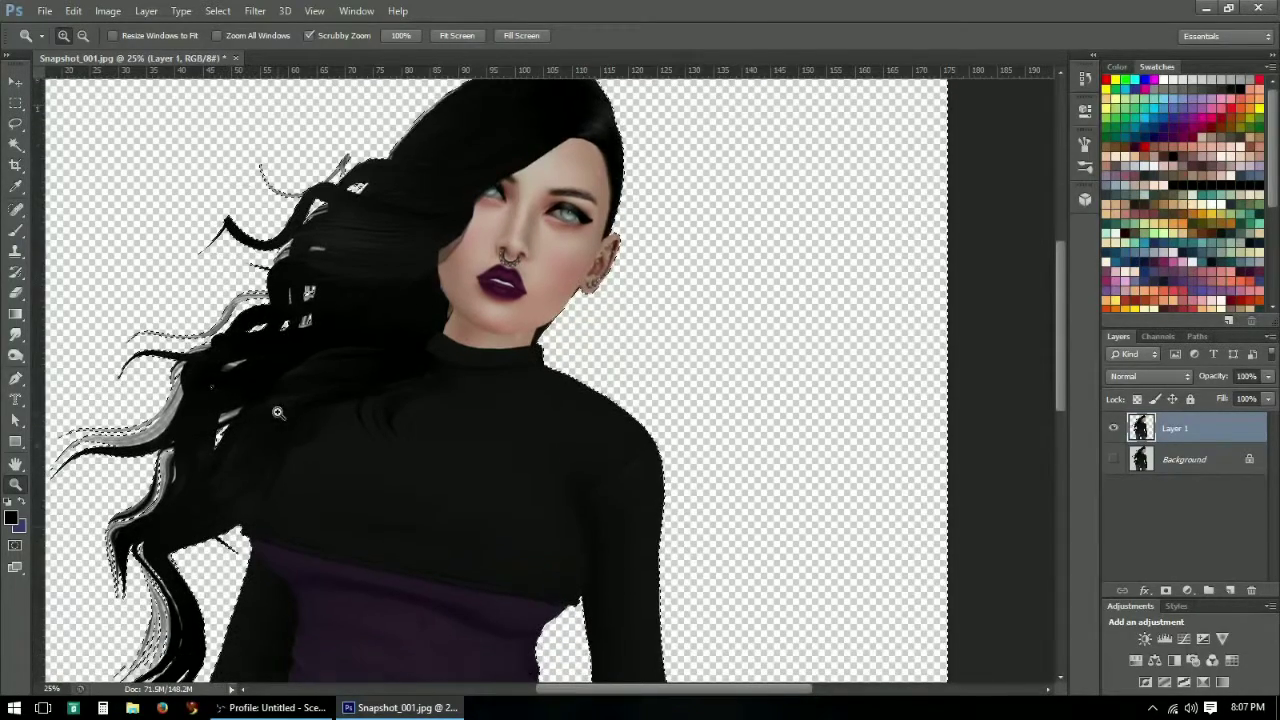
{"action": "key", "text": "ctrl+d"}
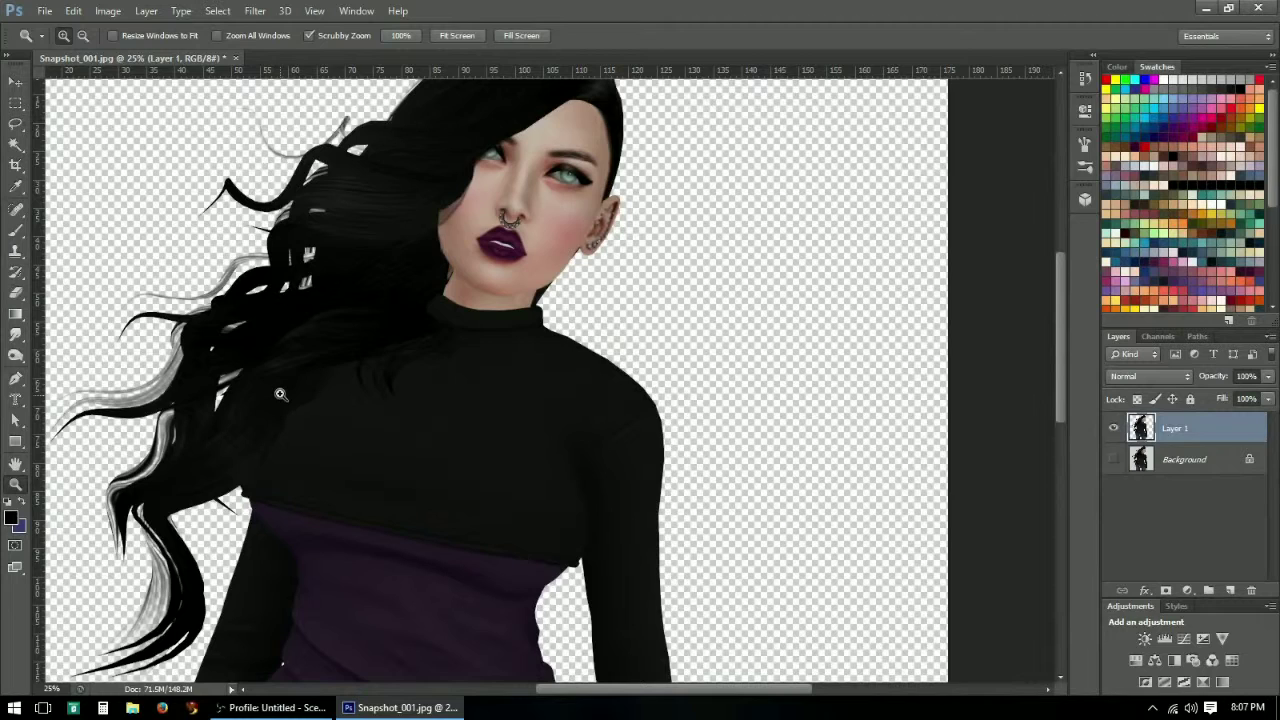
- Add a new empty layer beneath Layer 1 and pick a dark teal swatch as the foreground colour
{"action": "left_click", "coordinate": [1230, 590]}
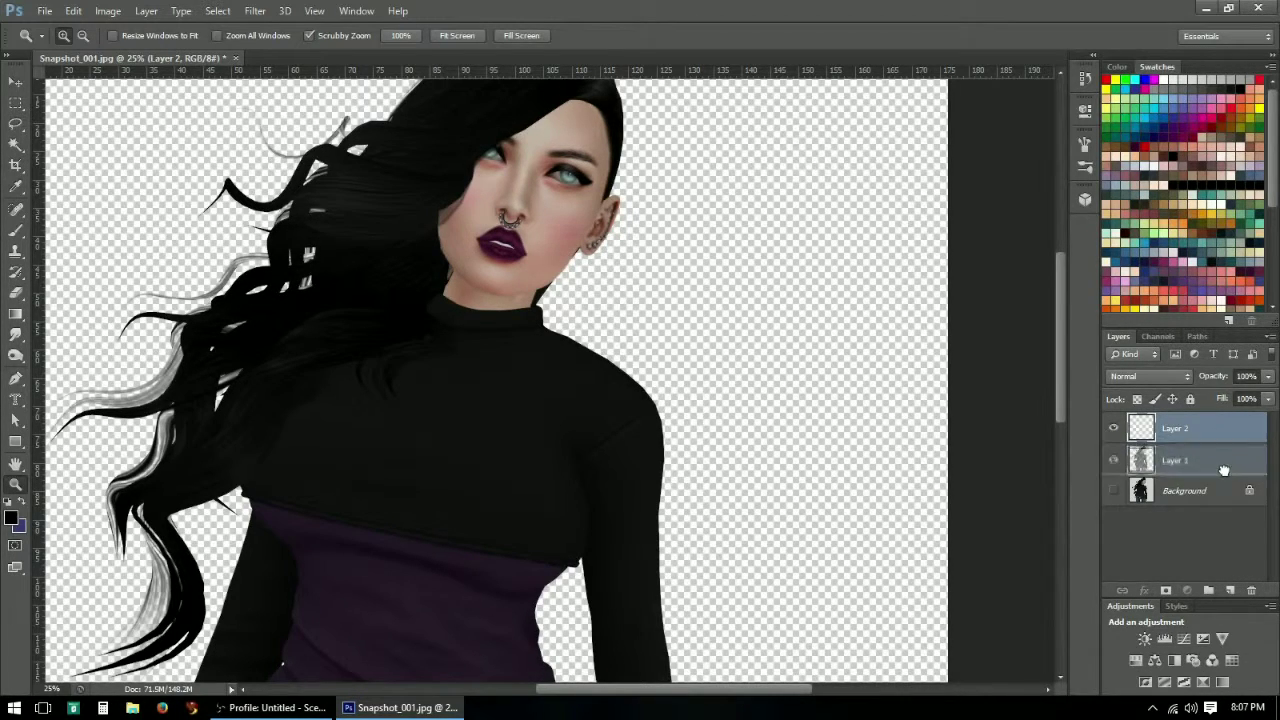
{"action": "left_click", "coordinate": [1190, 242]}
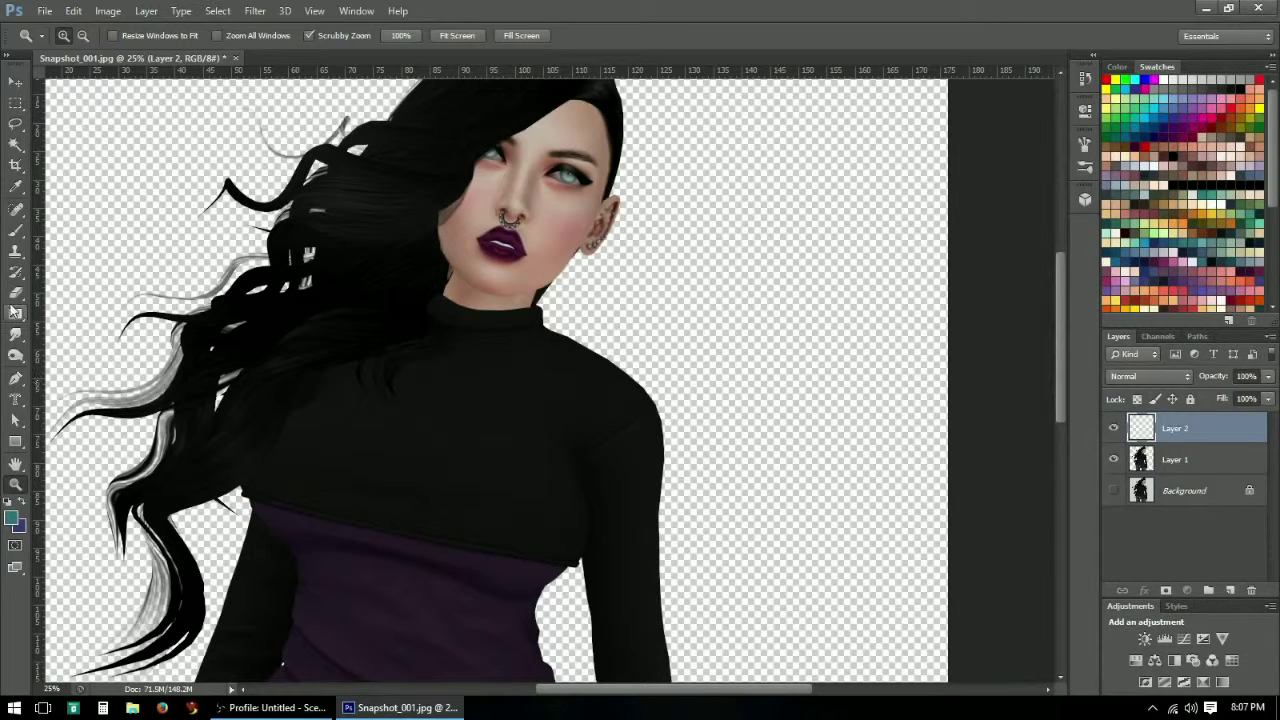
{"action": "left_click", "coordinate": [13, 315]}
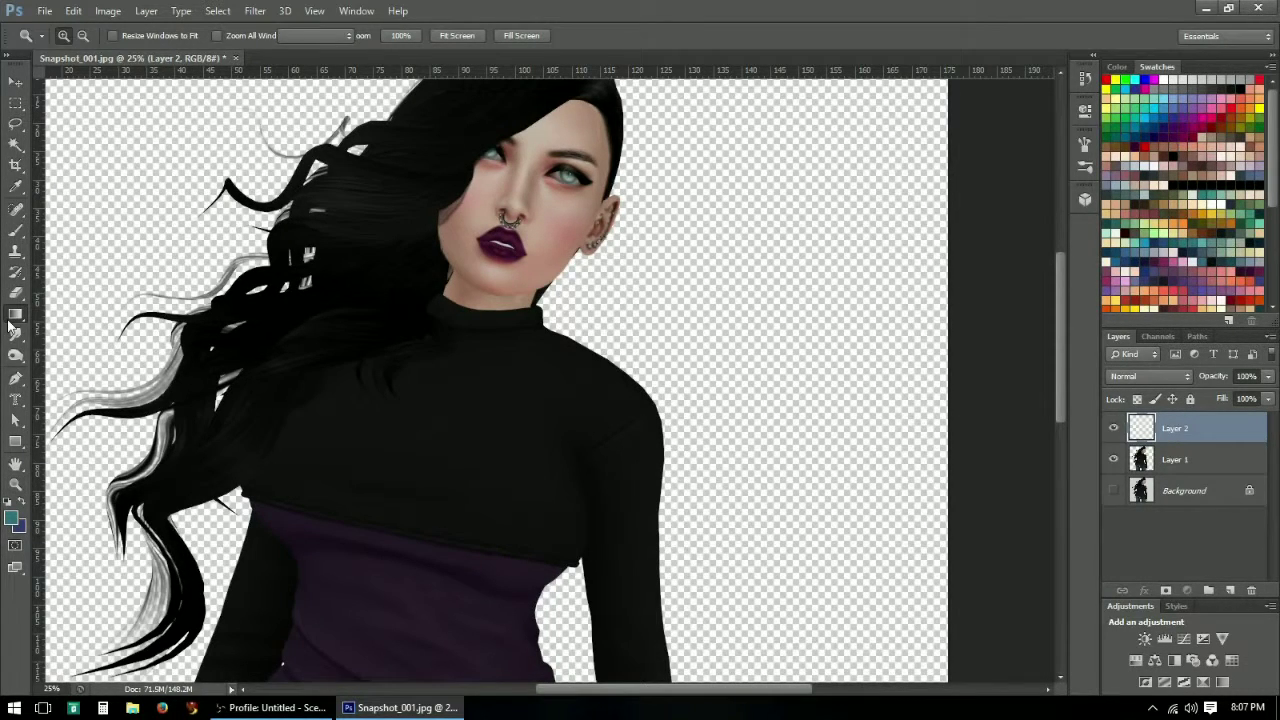
{"action": "left_click", "coordinate": [60, 342]}
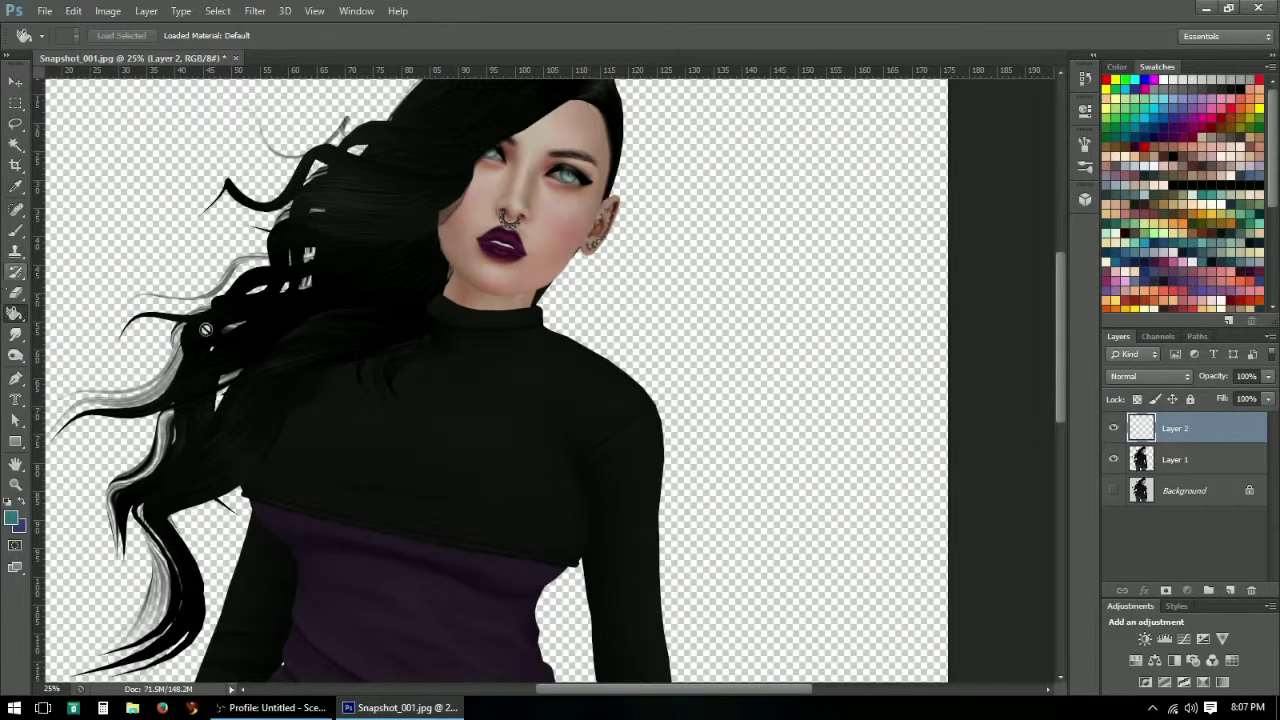
{"action": "left_click_drag", "start_coordinate": [1155, 436], "coordinate": [1184, 429]}
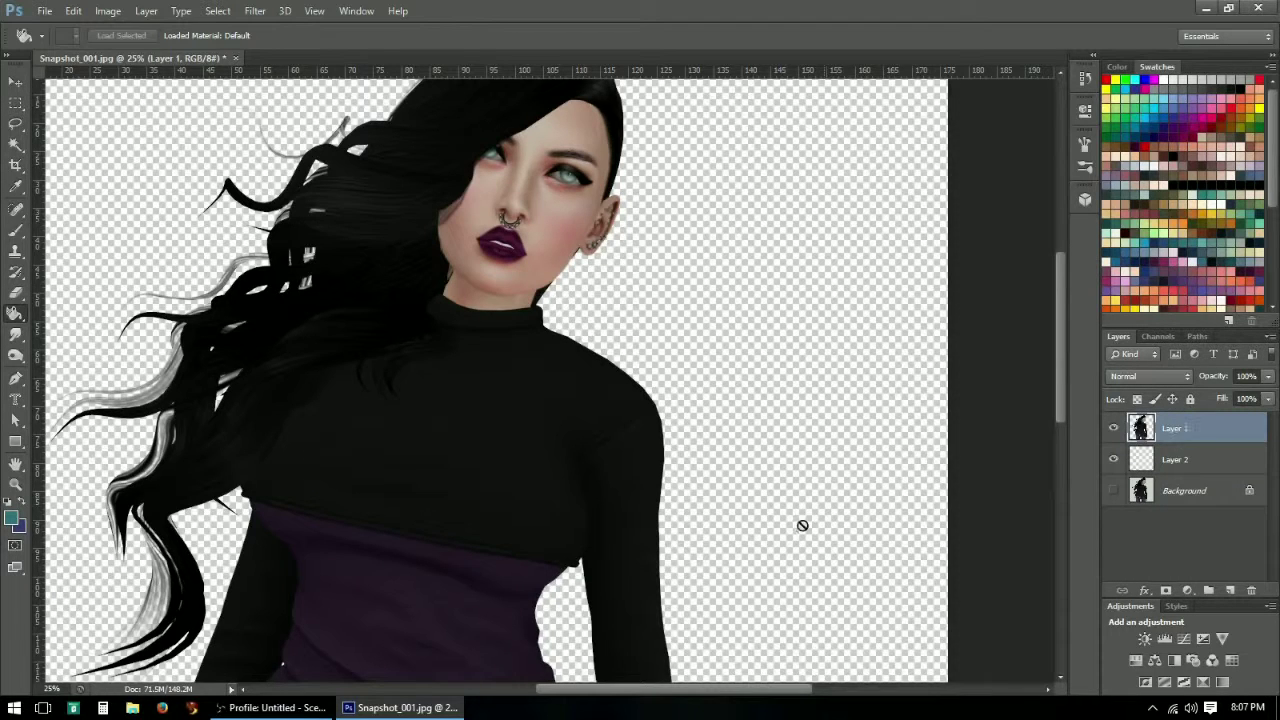
- Fill the empty Layer 2 behind the woman with the teal foreground colour using the Paint Bucket tool
{"action": "left_click_drag", "start_coordinate": [10, 318], "coordinate": [60, 328]}
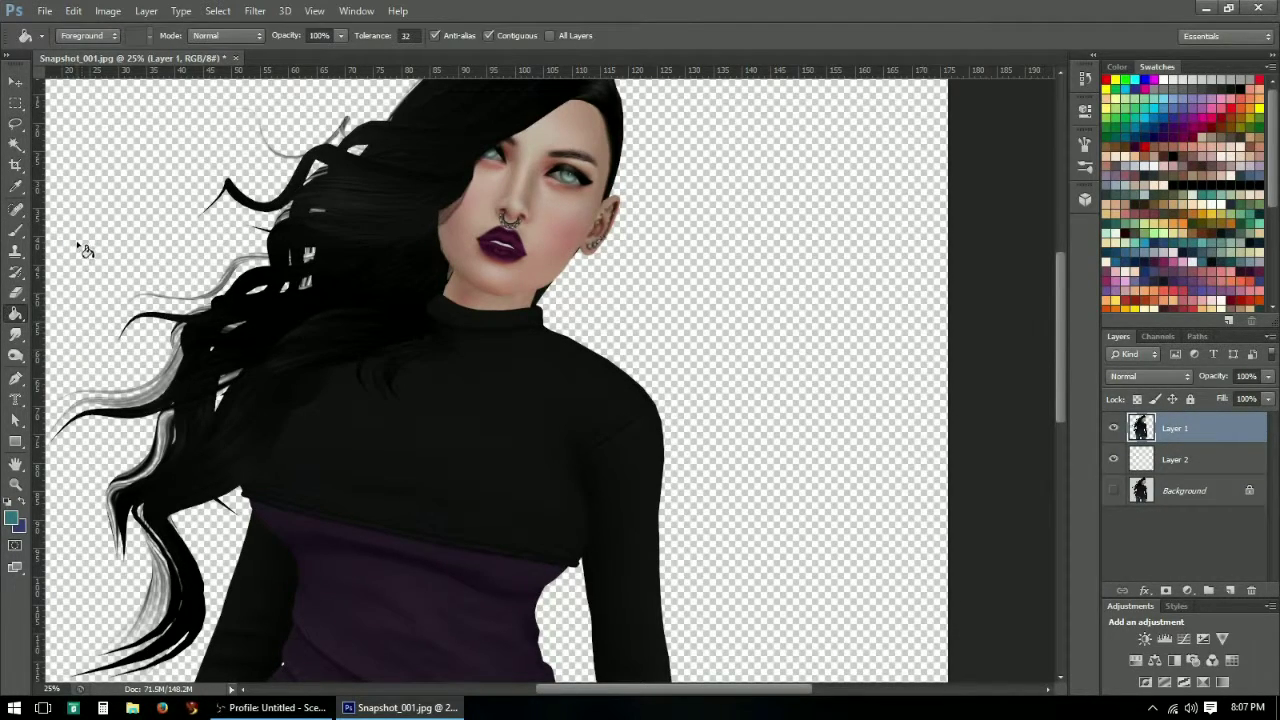
{"action": "left_click", "coordinate": [79, 248]}
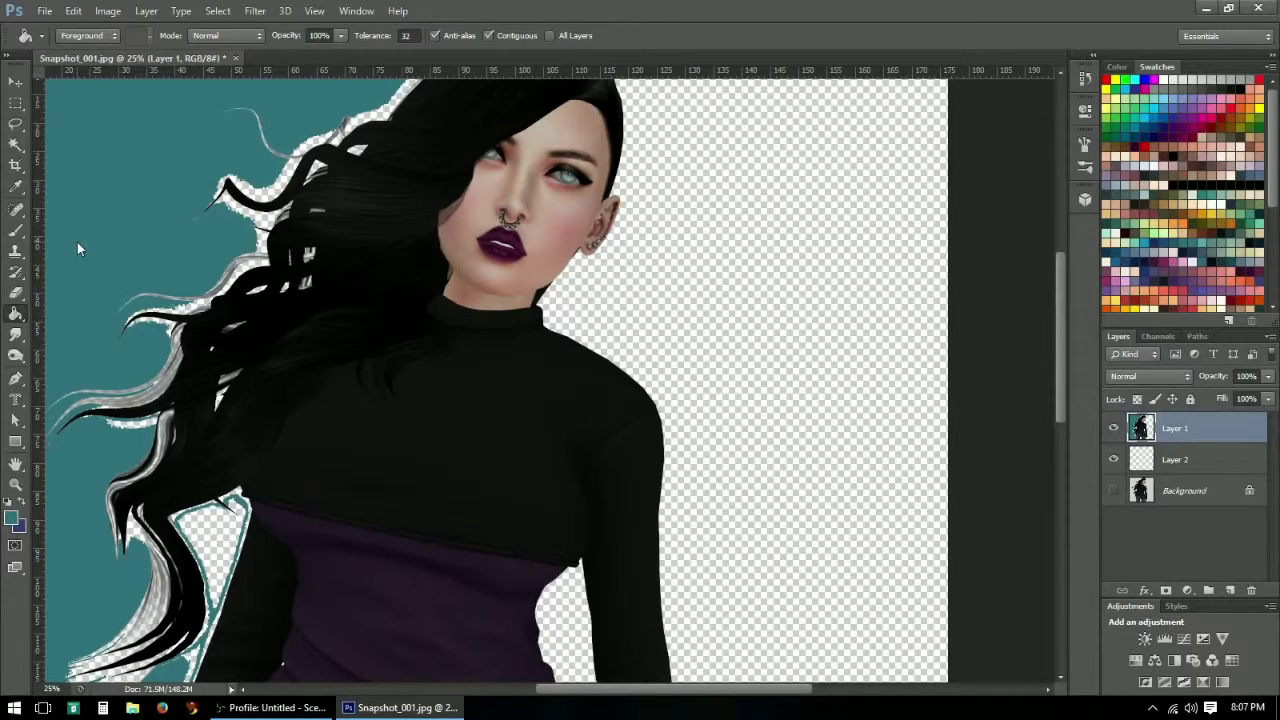
{"action": "key", "text": "ctrl+z"}
{"action": "left_click", "coordinate": [1175, 459]}
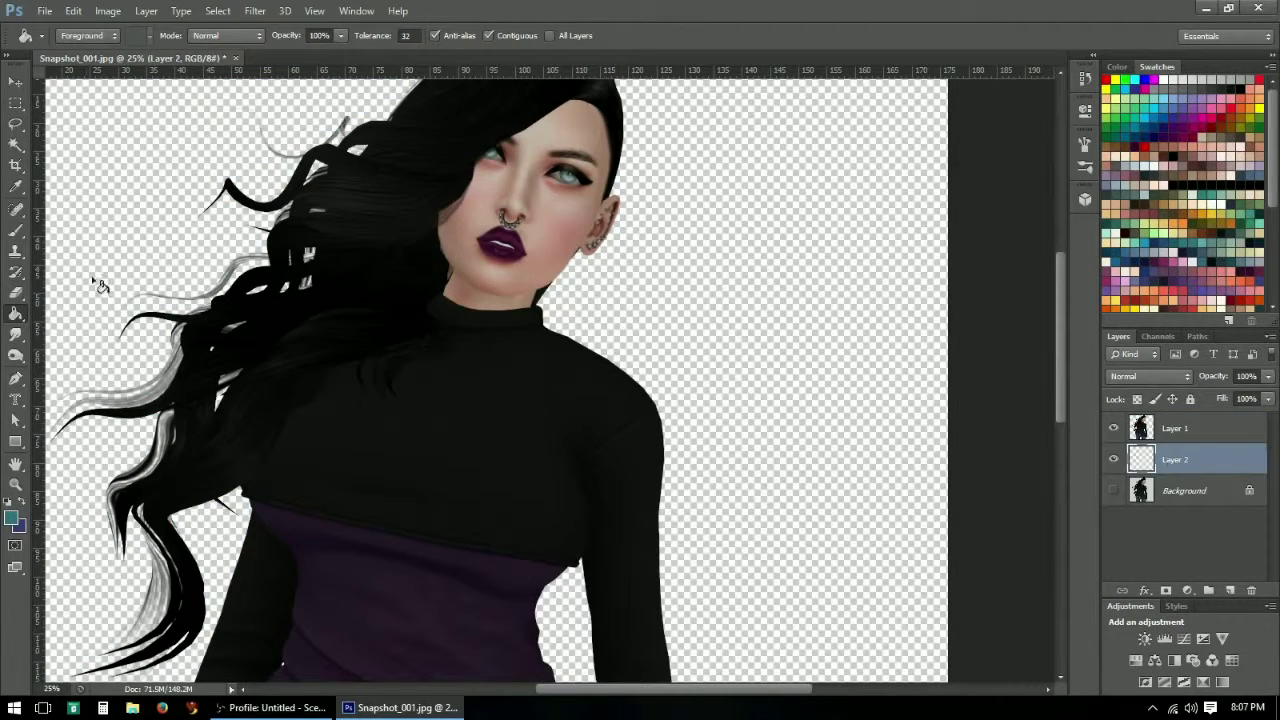
{"action": "left_click", "coordinate": [99, 218]}
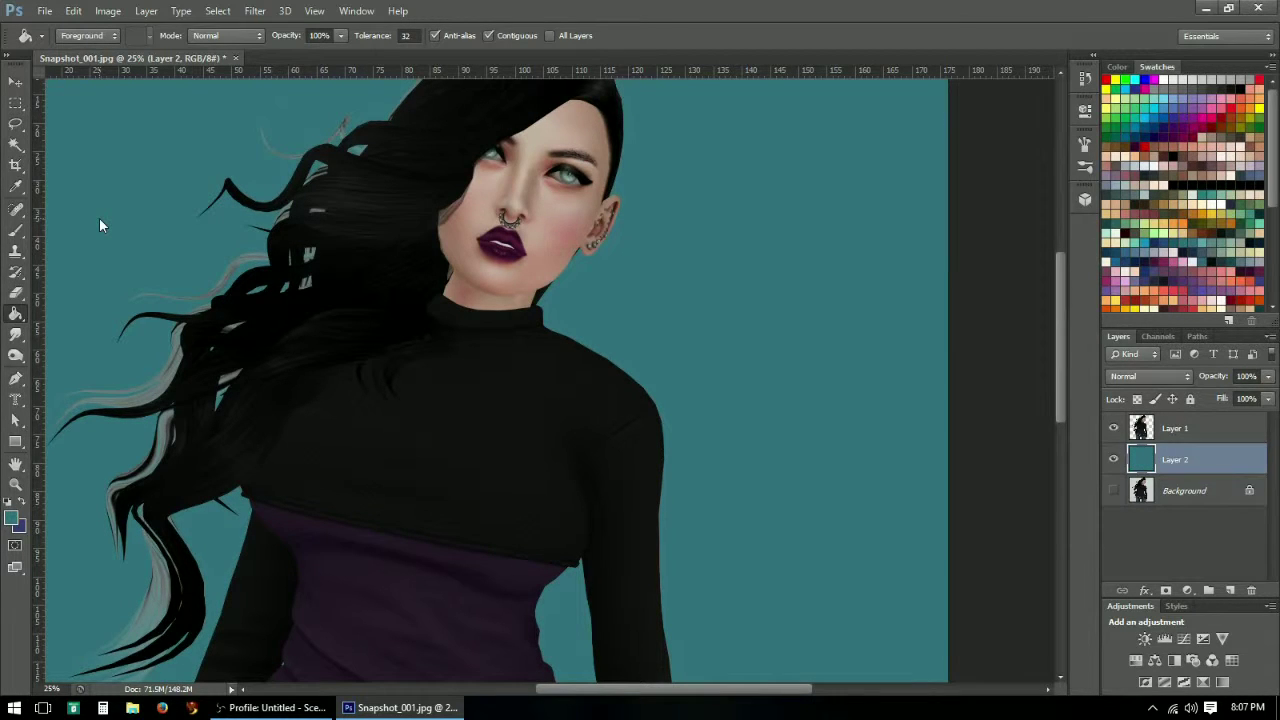
{"action": "scroll", "coordinate": [340, 500], "scroll_direction": "up", "scroll_amount": 3}
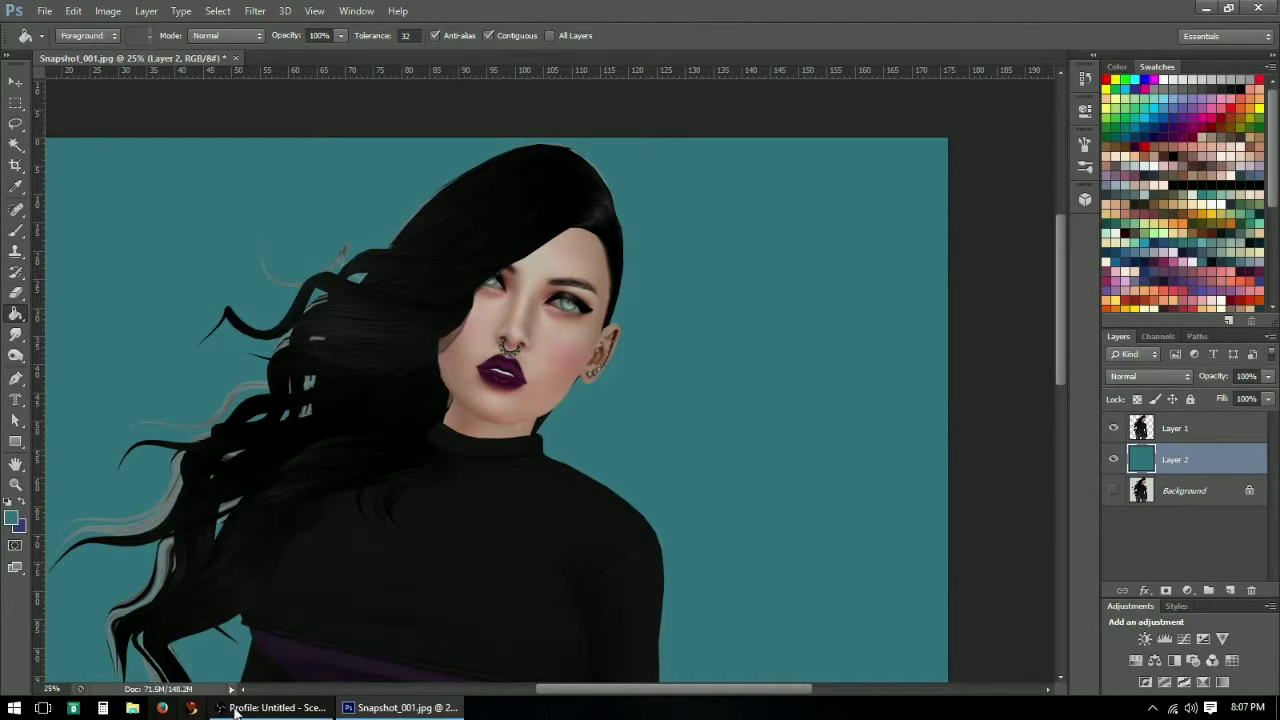
{"action": "left_click", "coordinate": [265, 707]}
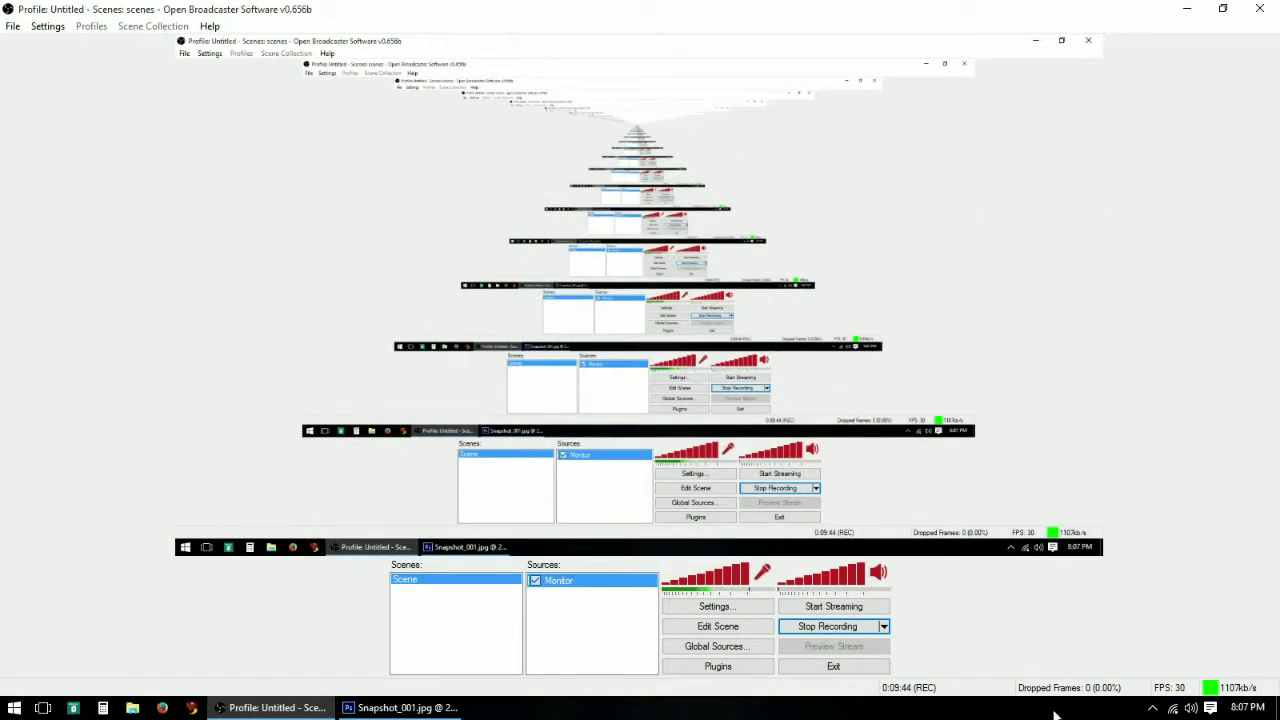